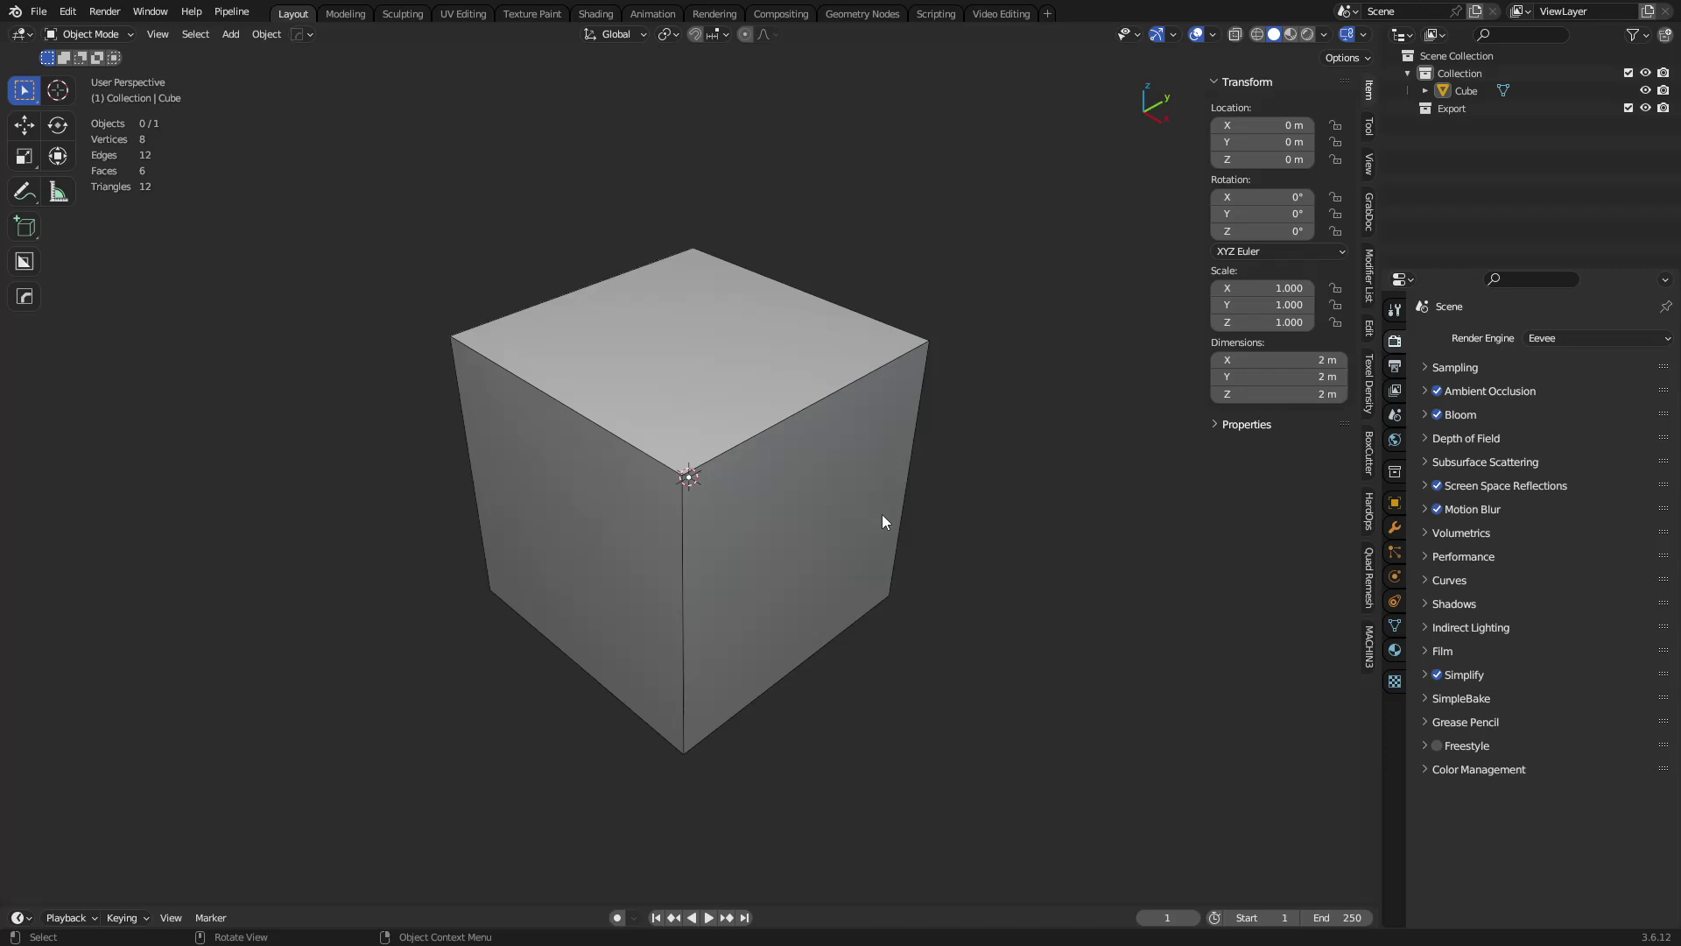
Step: Delete the default cube and add a plane mesh at the 3D cursor
click(811, 476)
key(x)
click(811, 476)
key(shift+a)
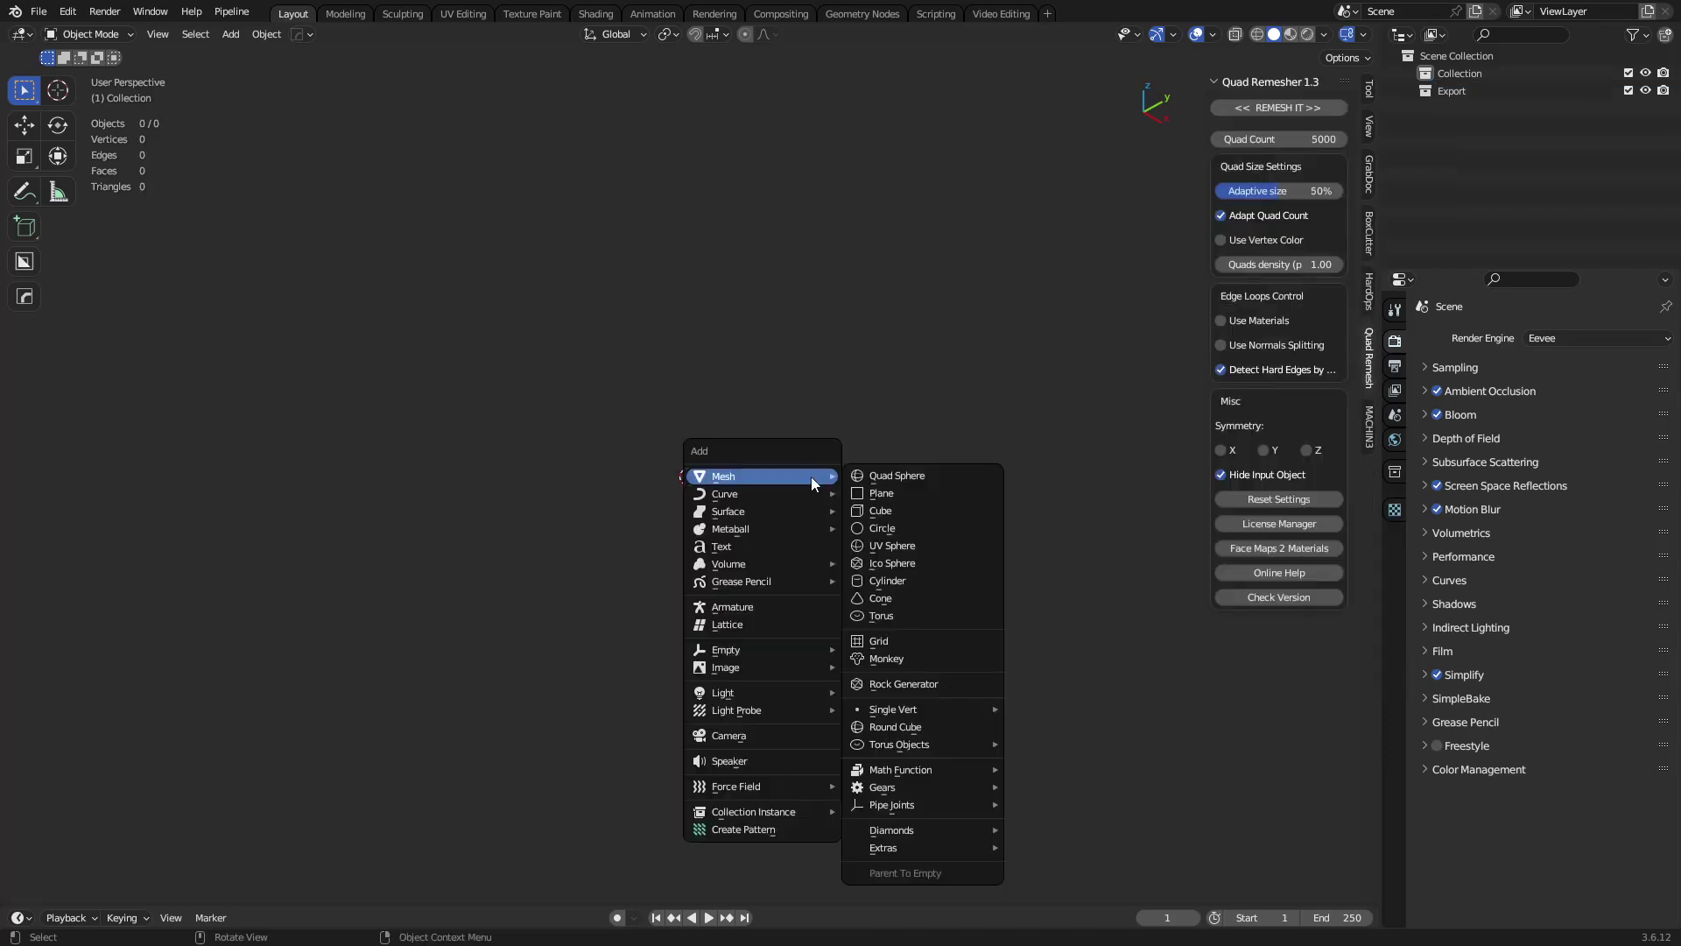
click(884, 492)
Step: Subdivide the plane twice in Edit Mode with one cut each time, giving a four-by-four grid of faces
key(ctrl+Tab)
click(741, 513)
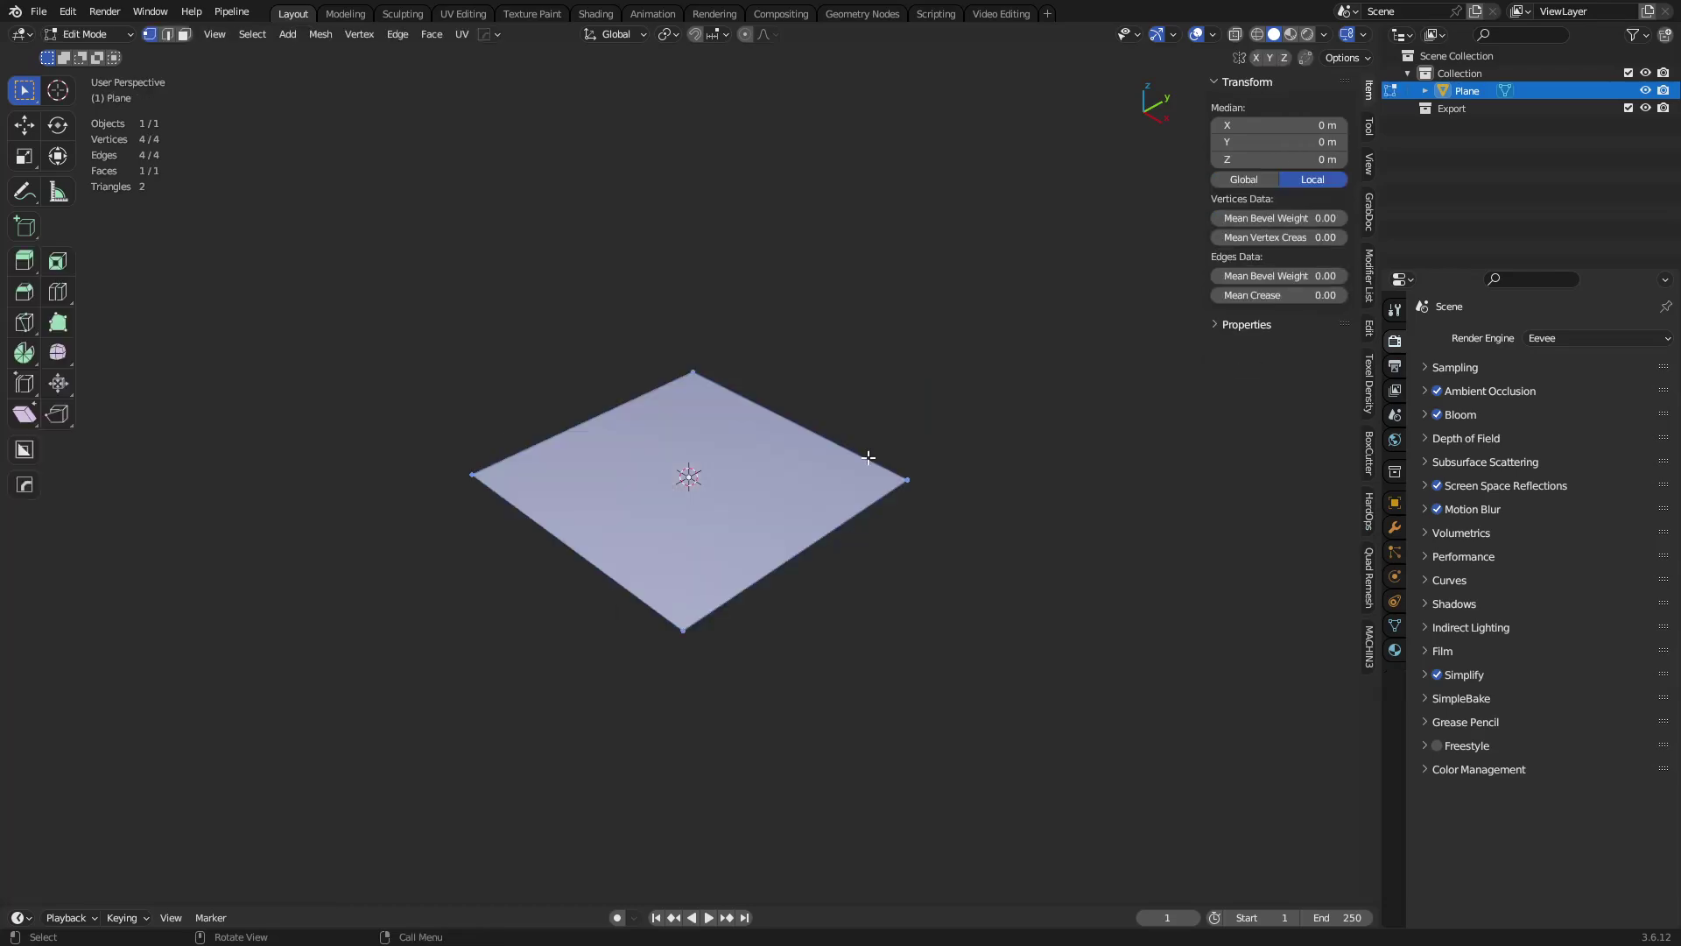
right_click(806, 439)
click(812, 492)
key(shift+r)
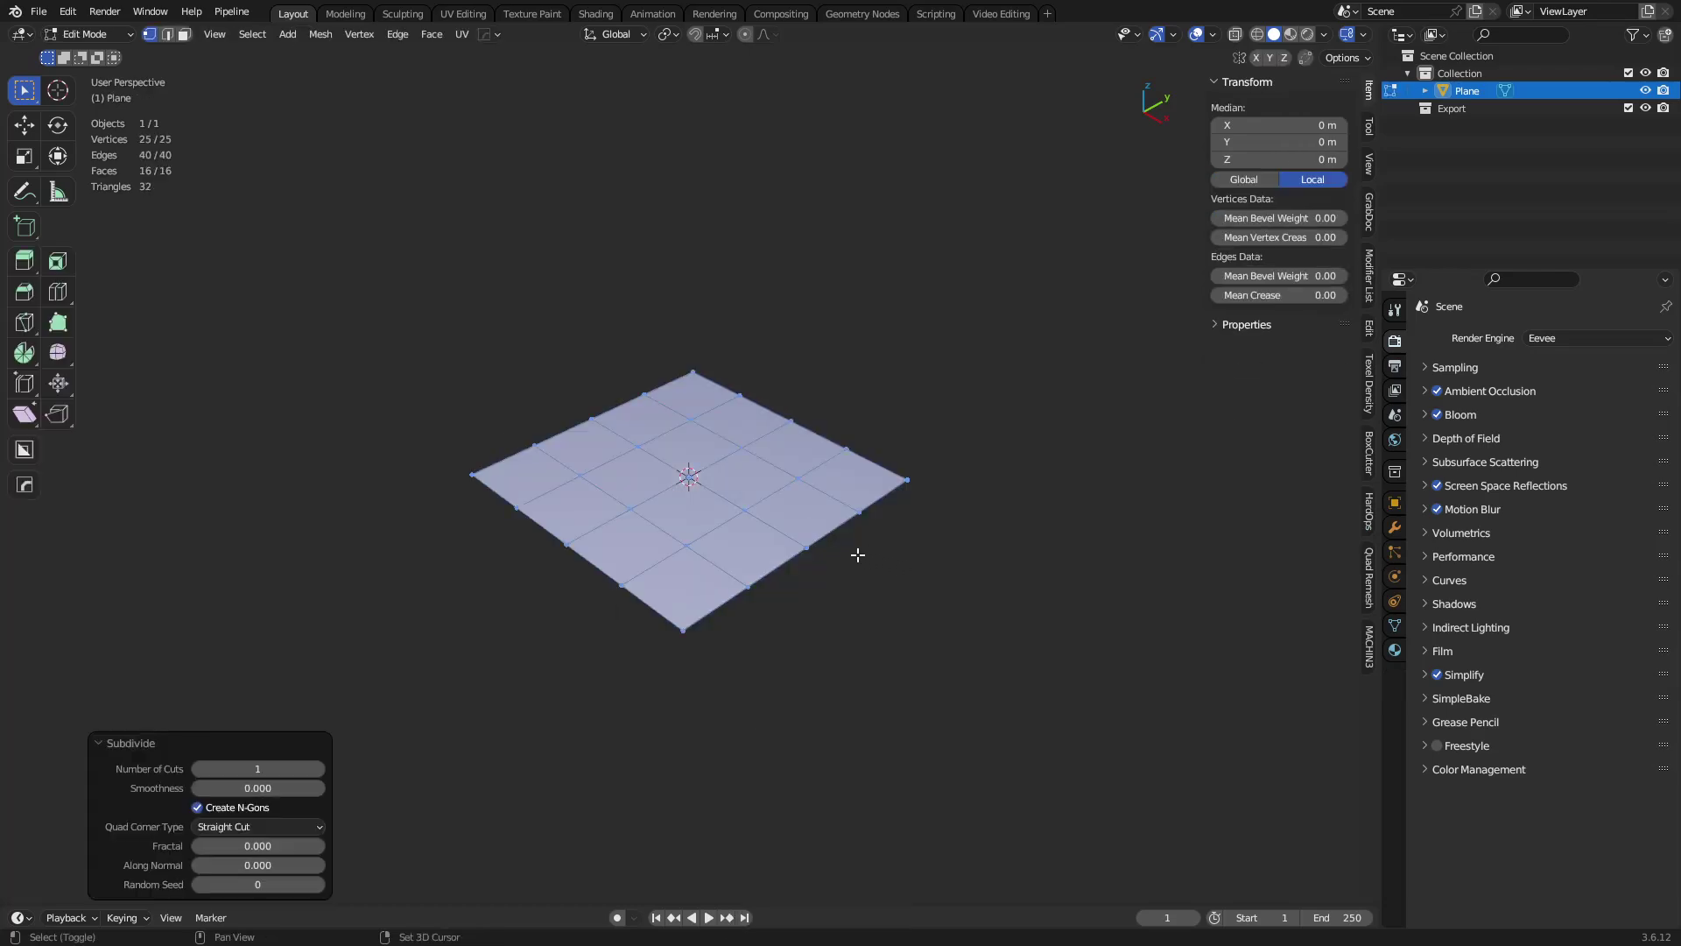
scroll(855, 555, up, 5)
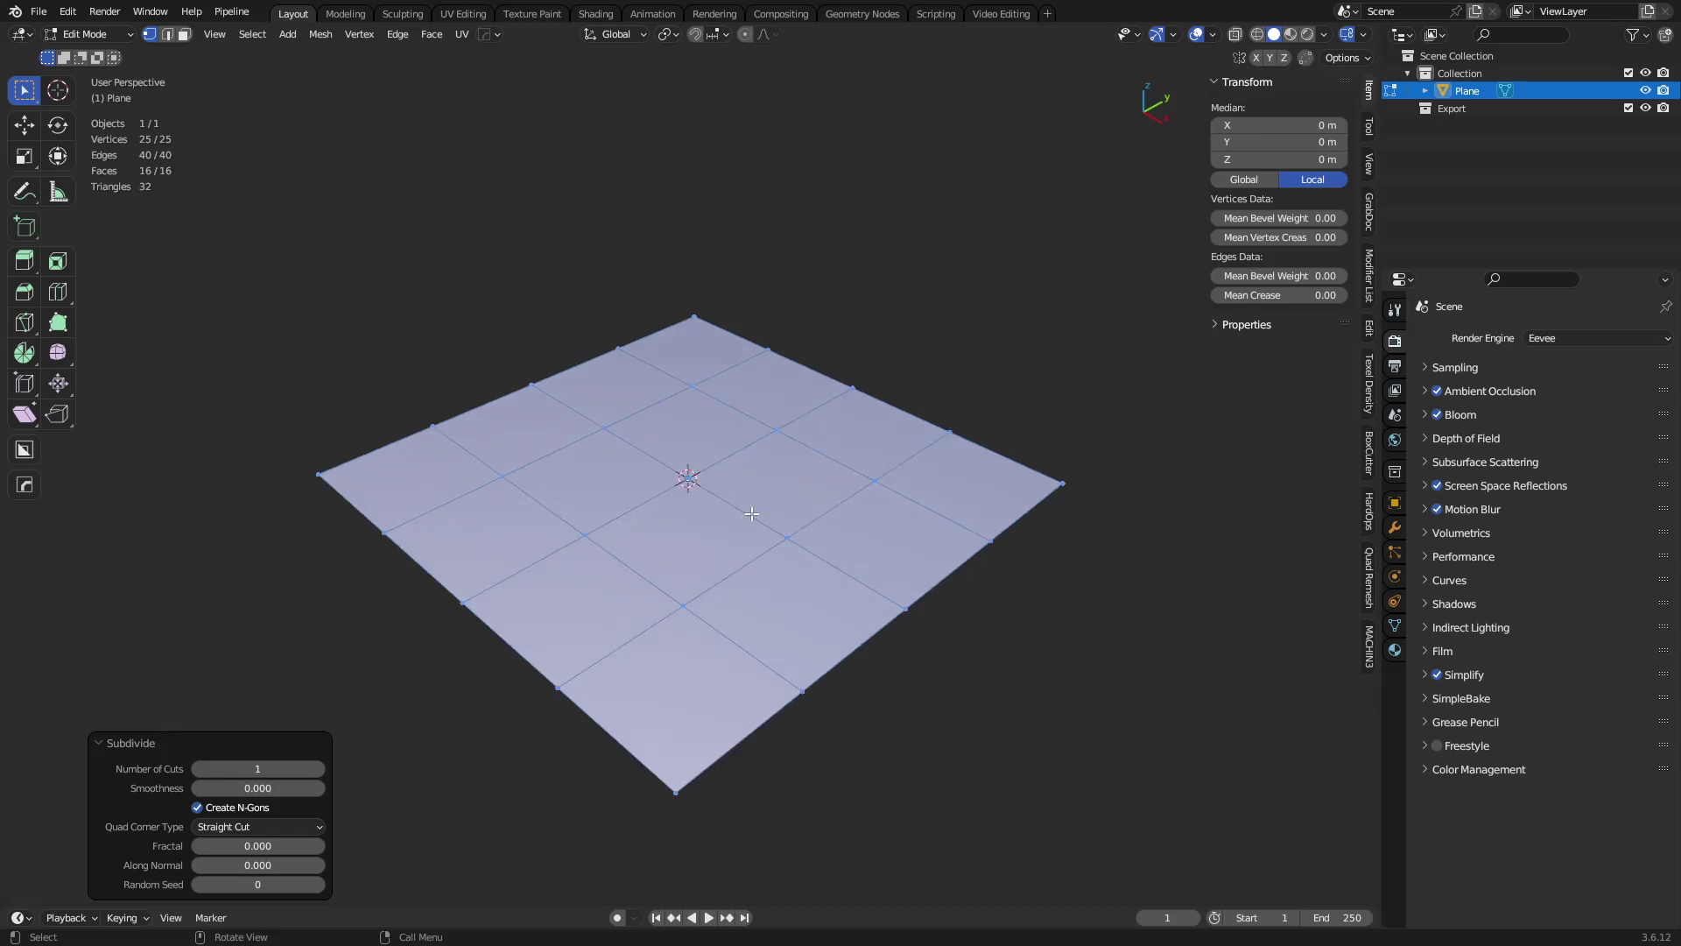
Step: Raise the inner vertex at X -0.5 m, Y 0 m by about 0.49 m along Z using smooth proportional editing
click(827, 486)
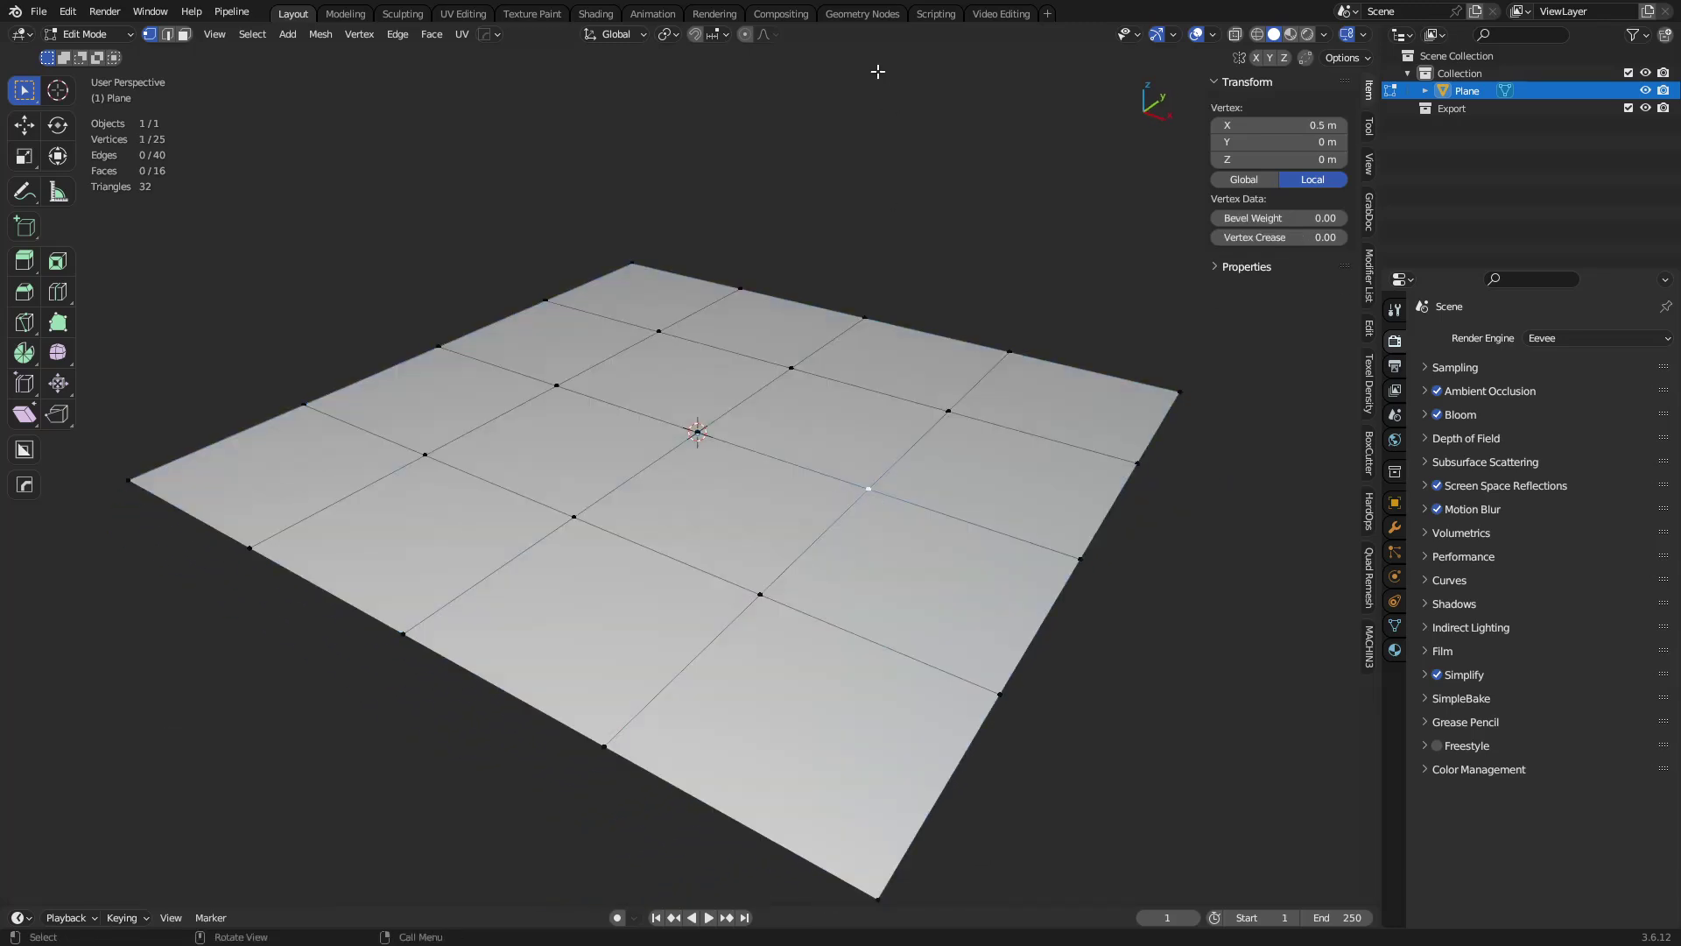
click(643, 347)
key(g)
key(z)
right_click(750, 353)
click(557, 392)
key(g)
key(z)
click(606, 284)
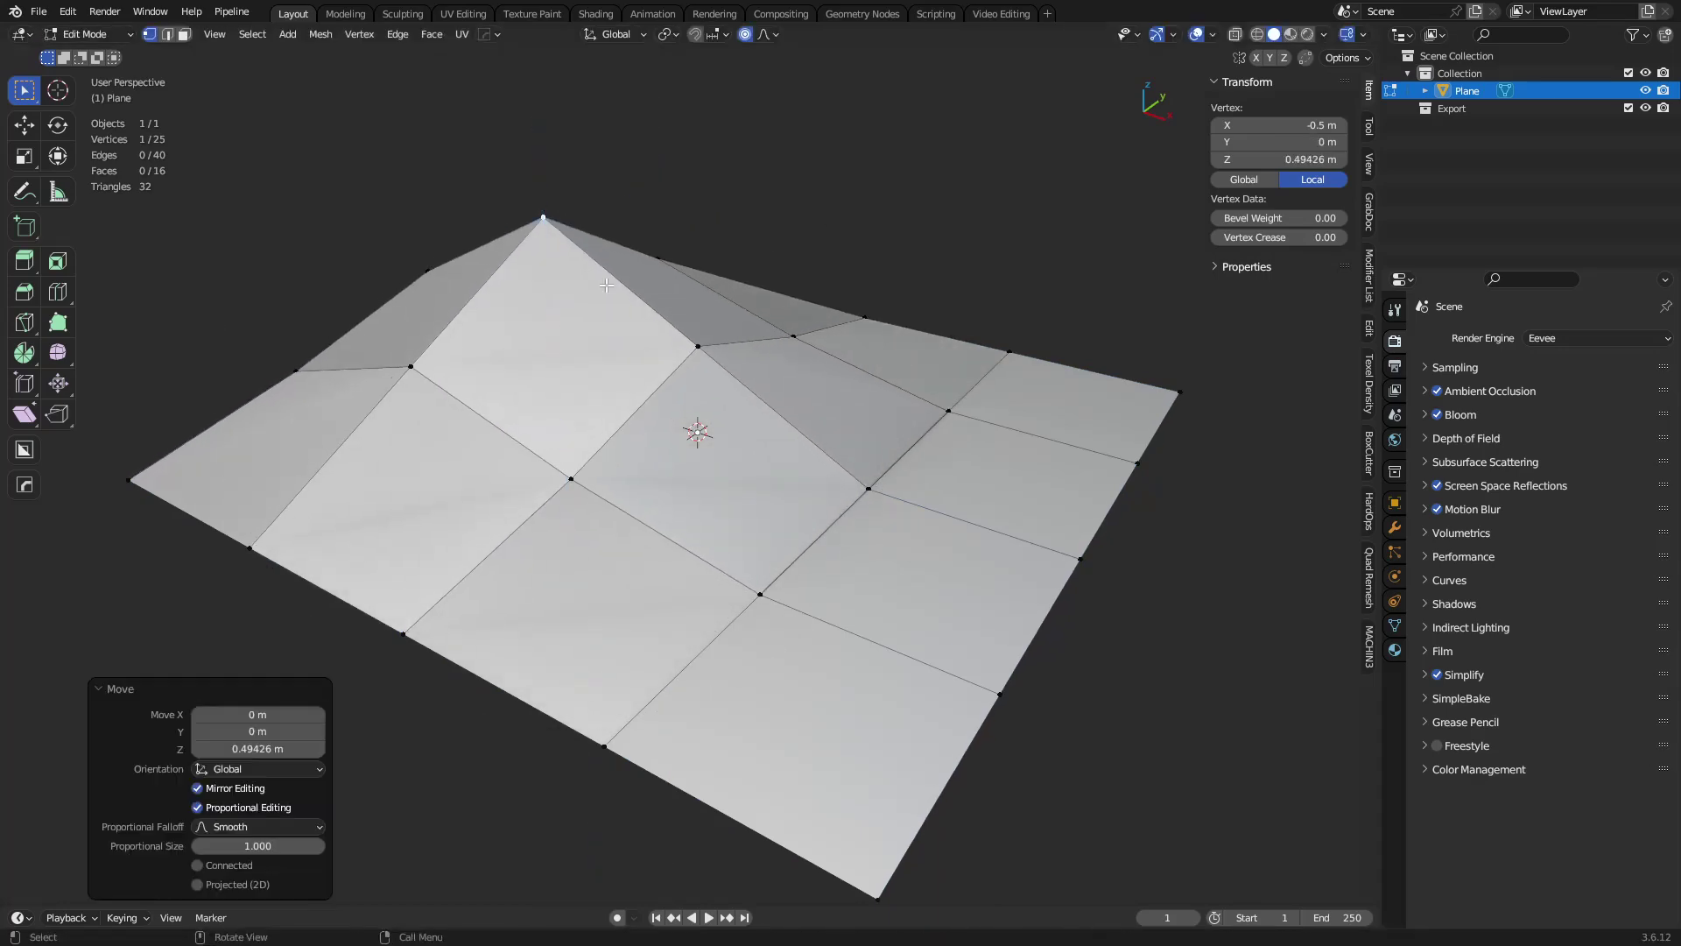
Step: Raise the plane's centre vertex slightly along Z with a reduced proportional editing size, and return to Object Mode
key(ctrl+Tab)
click(663, 482)
key(ctrl+Tab)
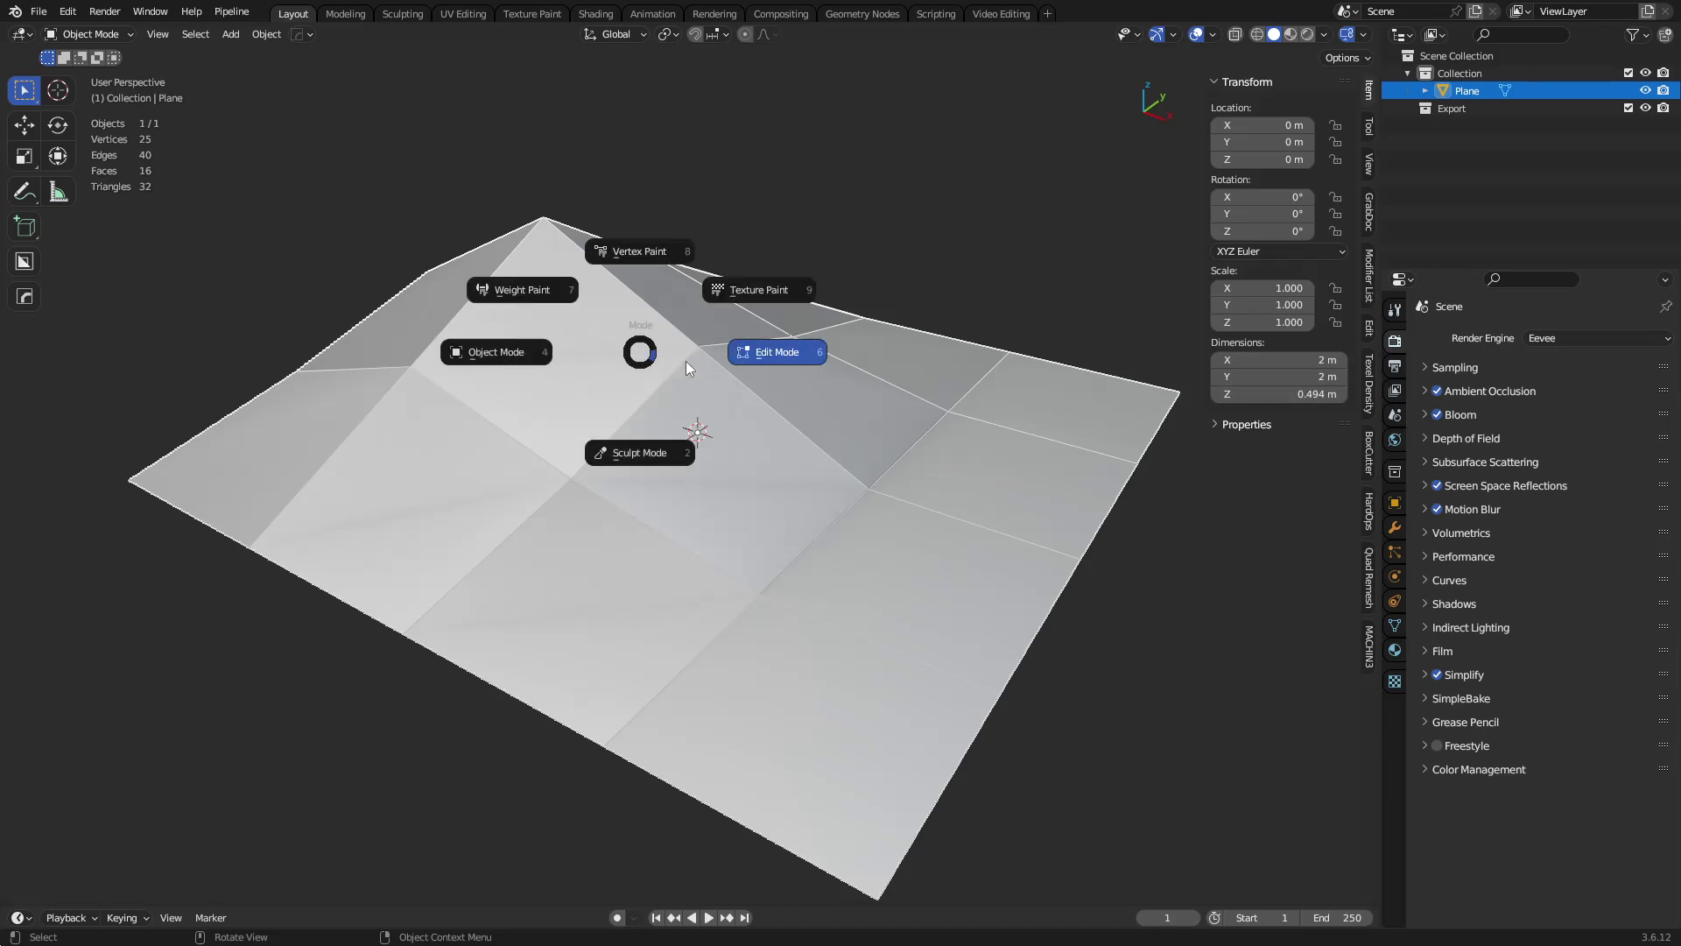
click(687, 361)
key(2)
click(705, 363)
key(1)
click(702, 361)
key(g)
key(z)
scroll(760, 403, up, 2)
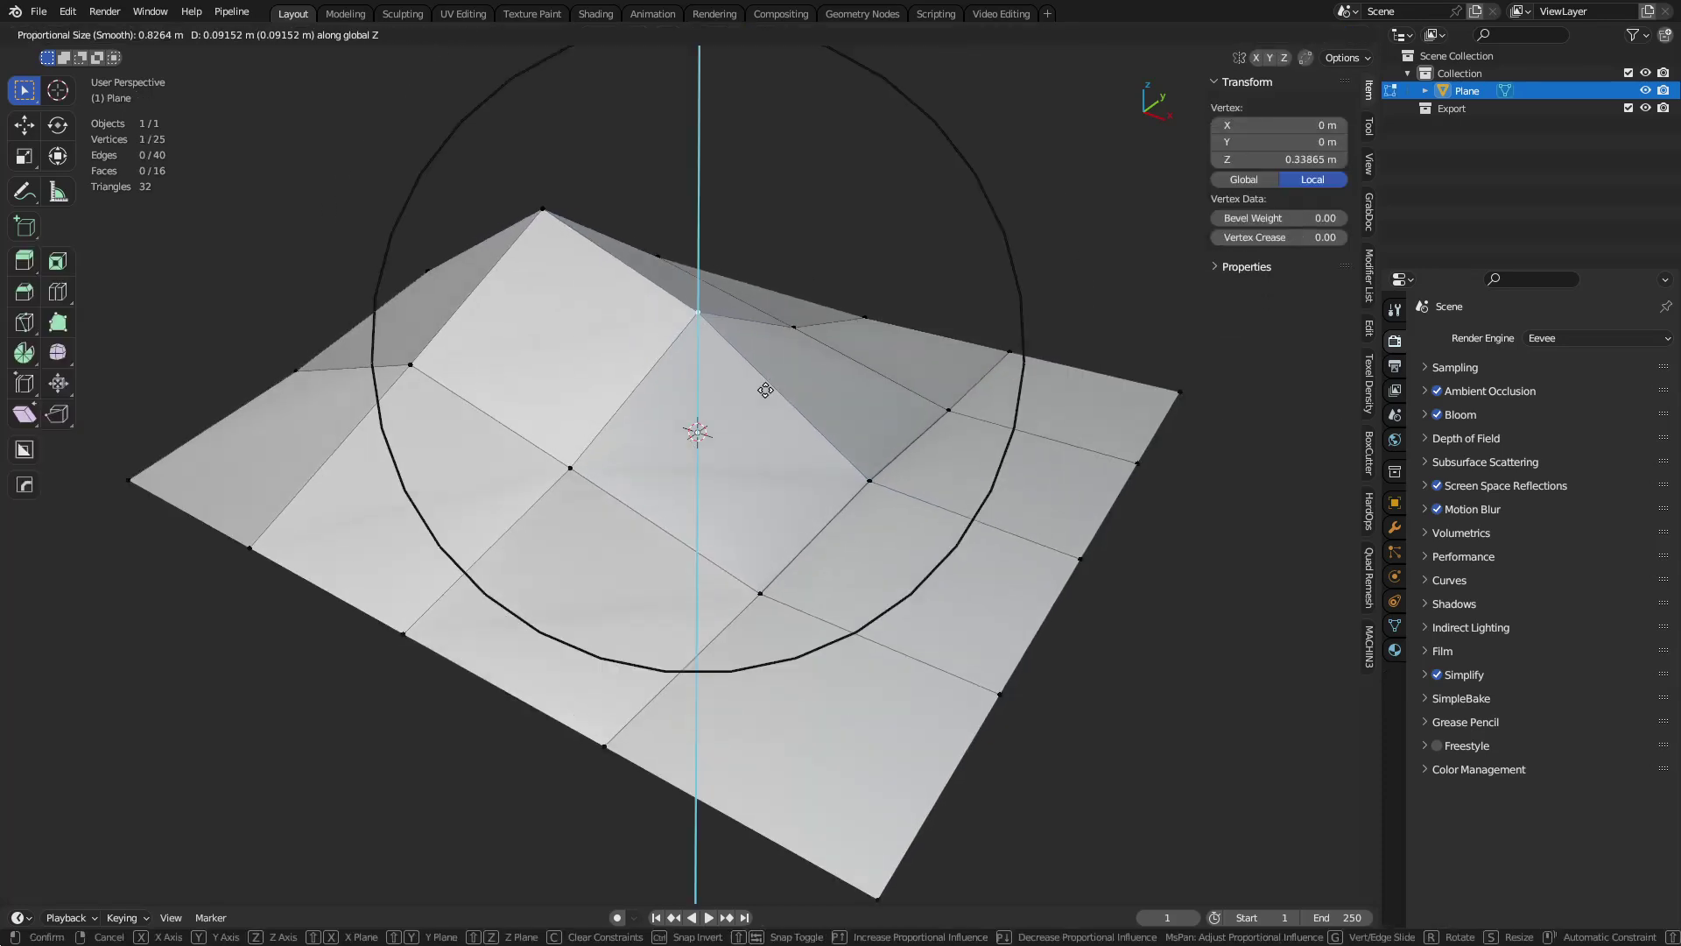
scroll(765, 378, up, 6)
click(765, 365)
key(Tab)
scroll(740, 382, down, 2)
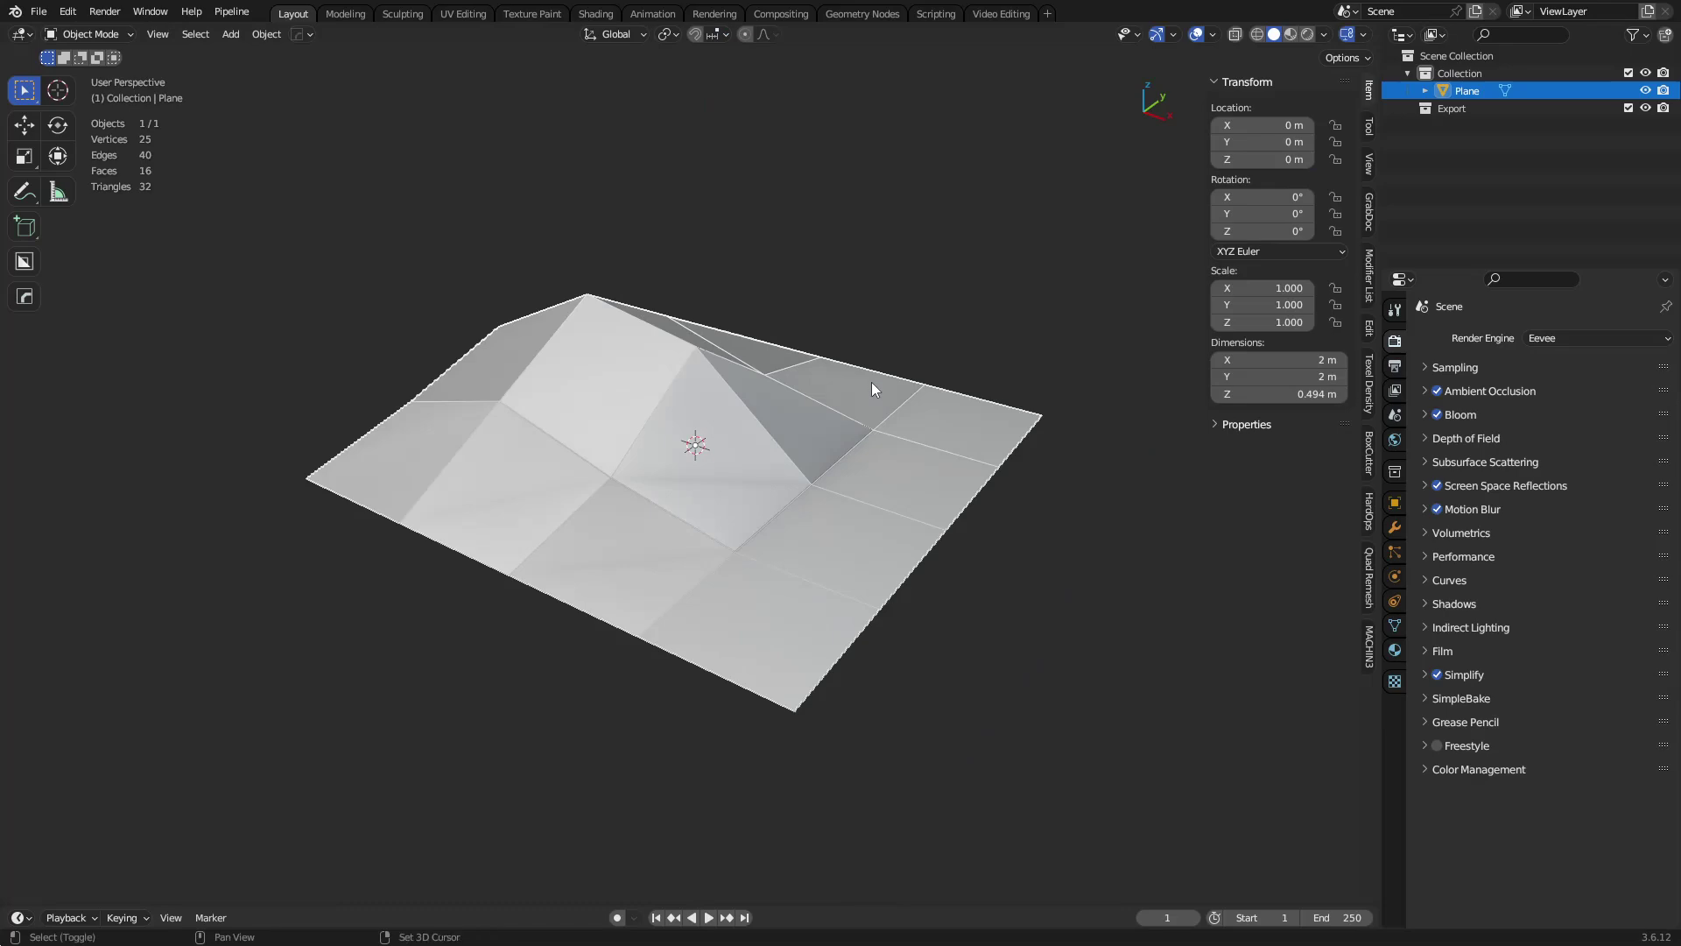
Step: Show the viewport in rendered shading, set the render engine to Cycles, and open the world settings
mouse_move(870, 381)
middle_down()
mouse_move(745, 412)
mouse_move(788, 394)
middle_up()
click(1307, 35)
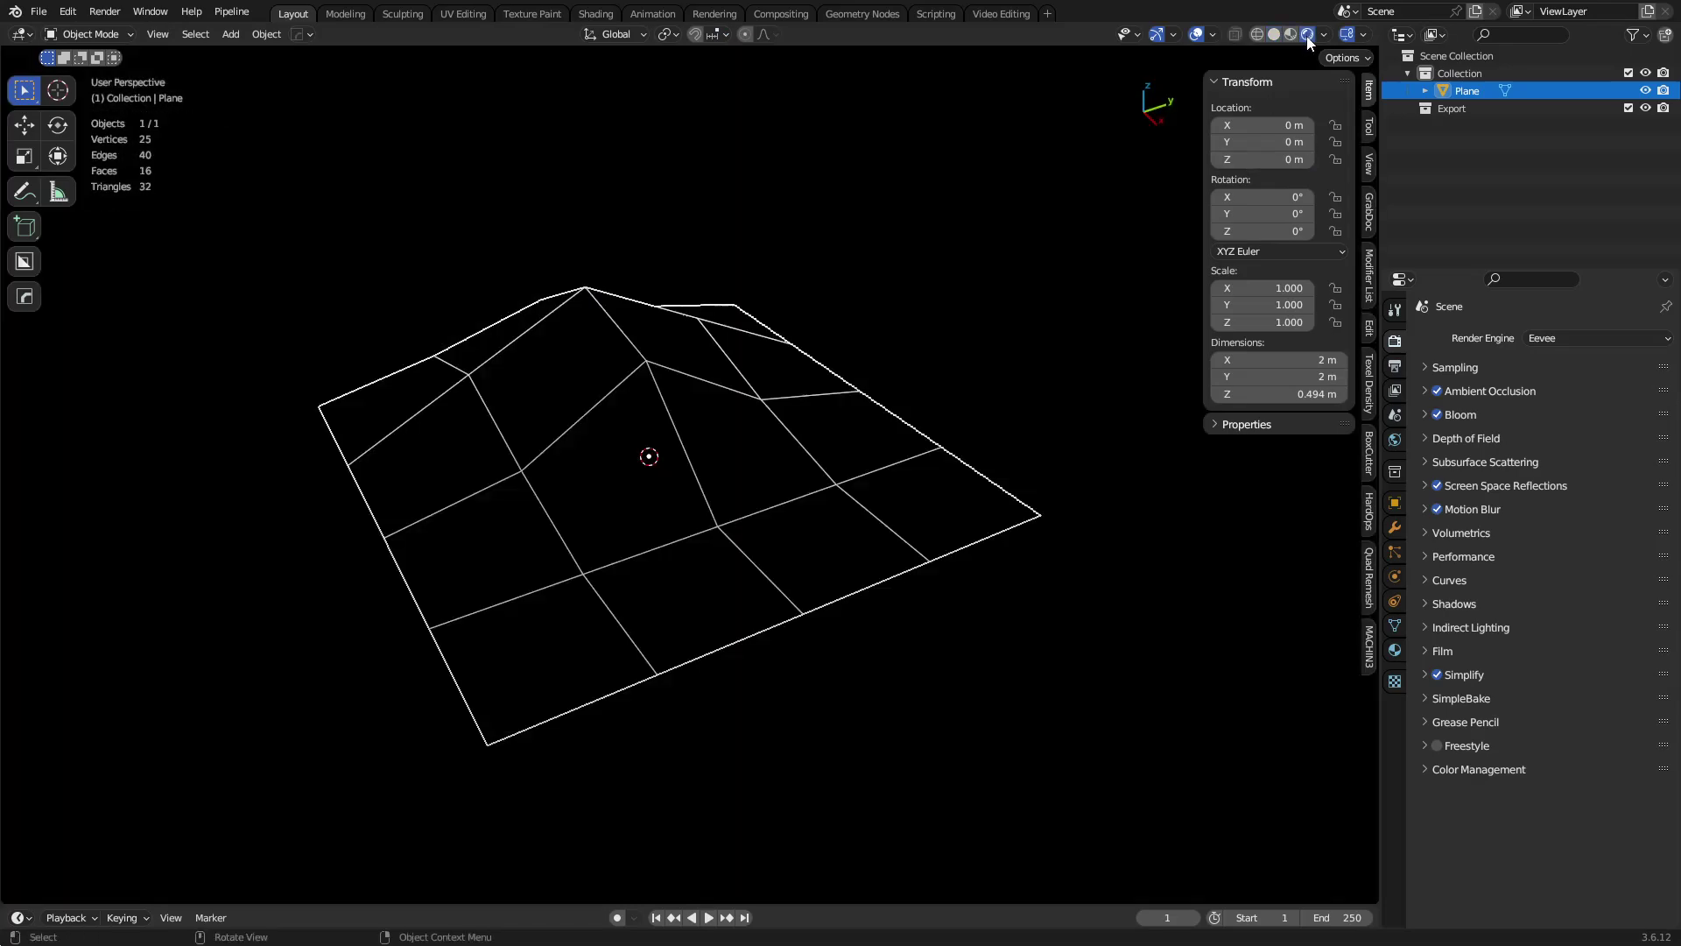
click(1576, 338)
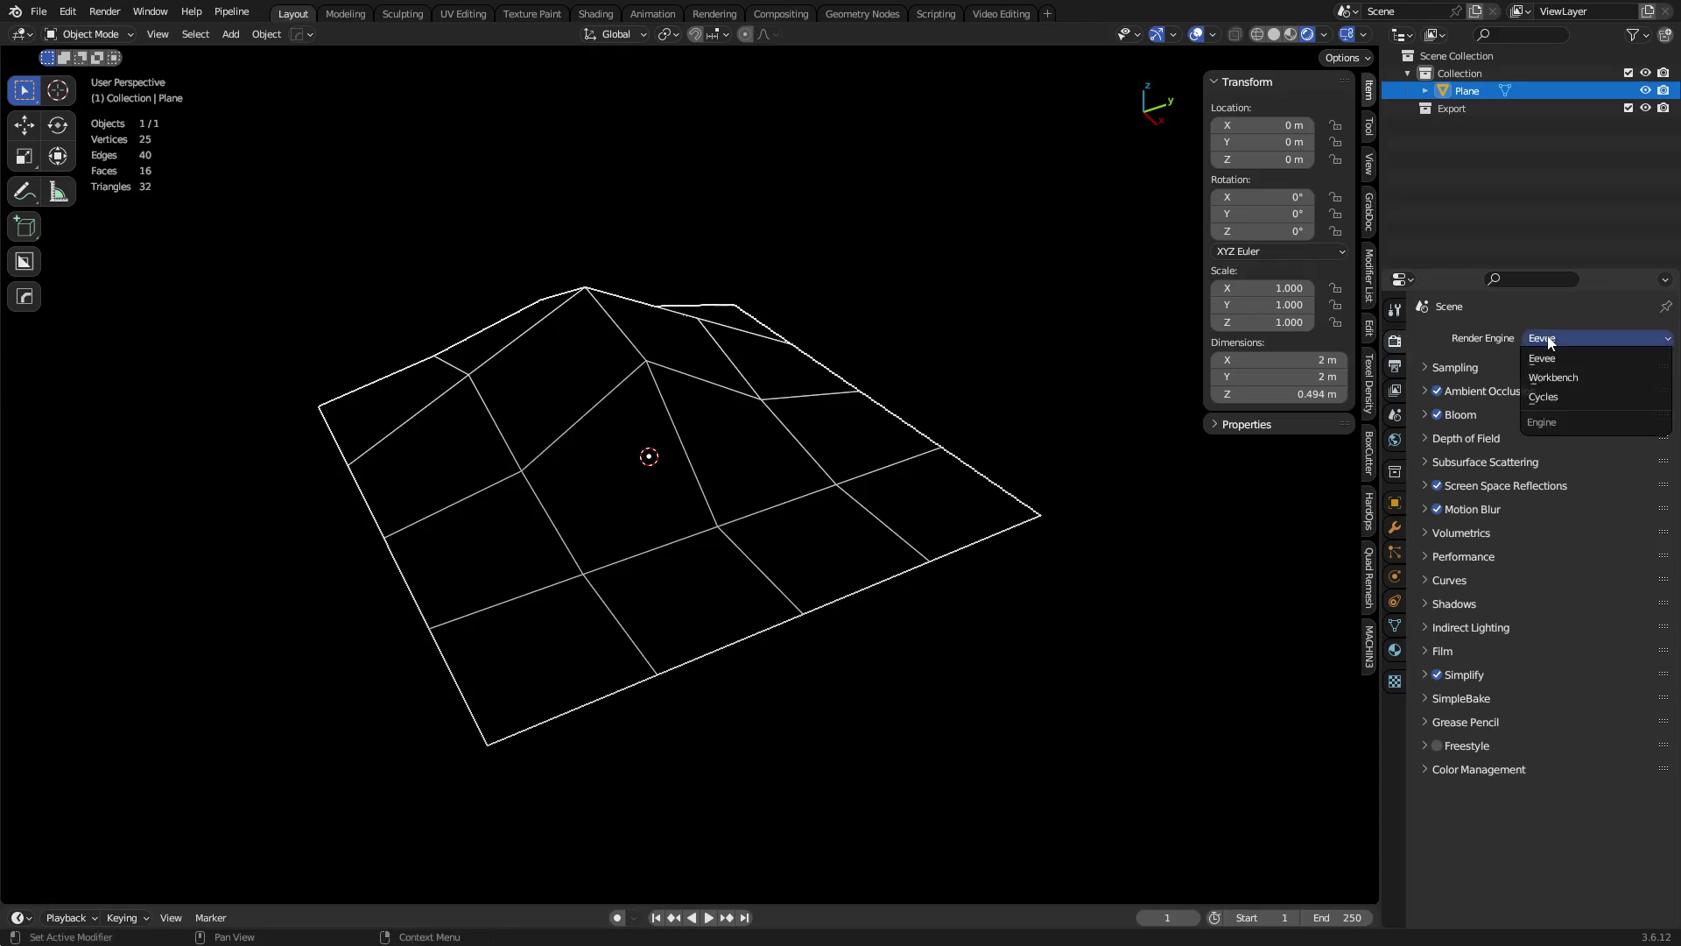
click(1557, 390)
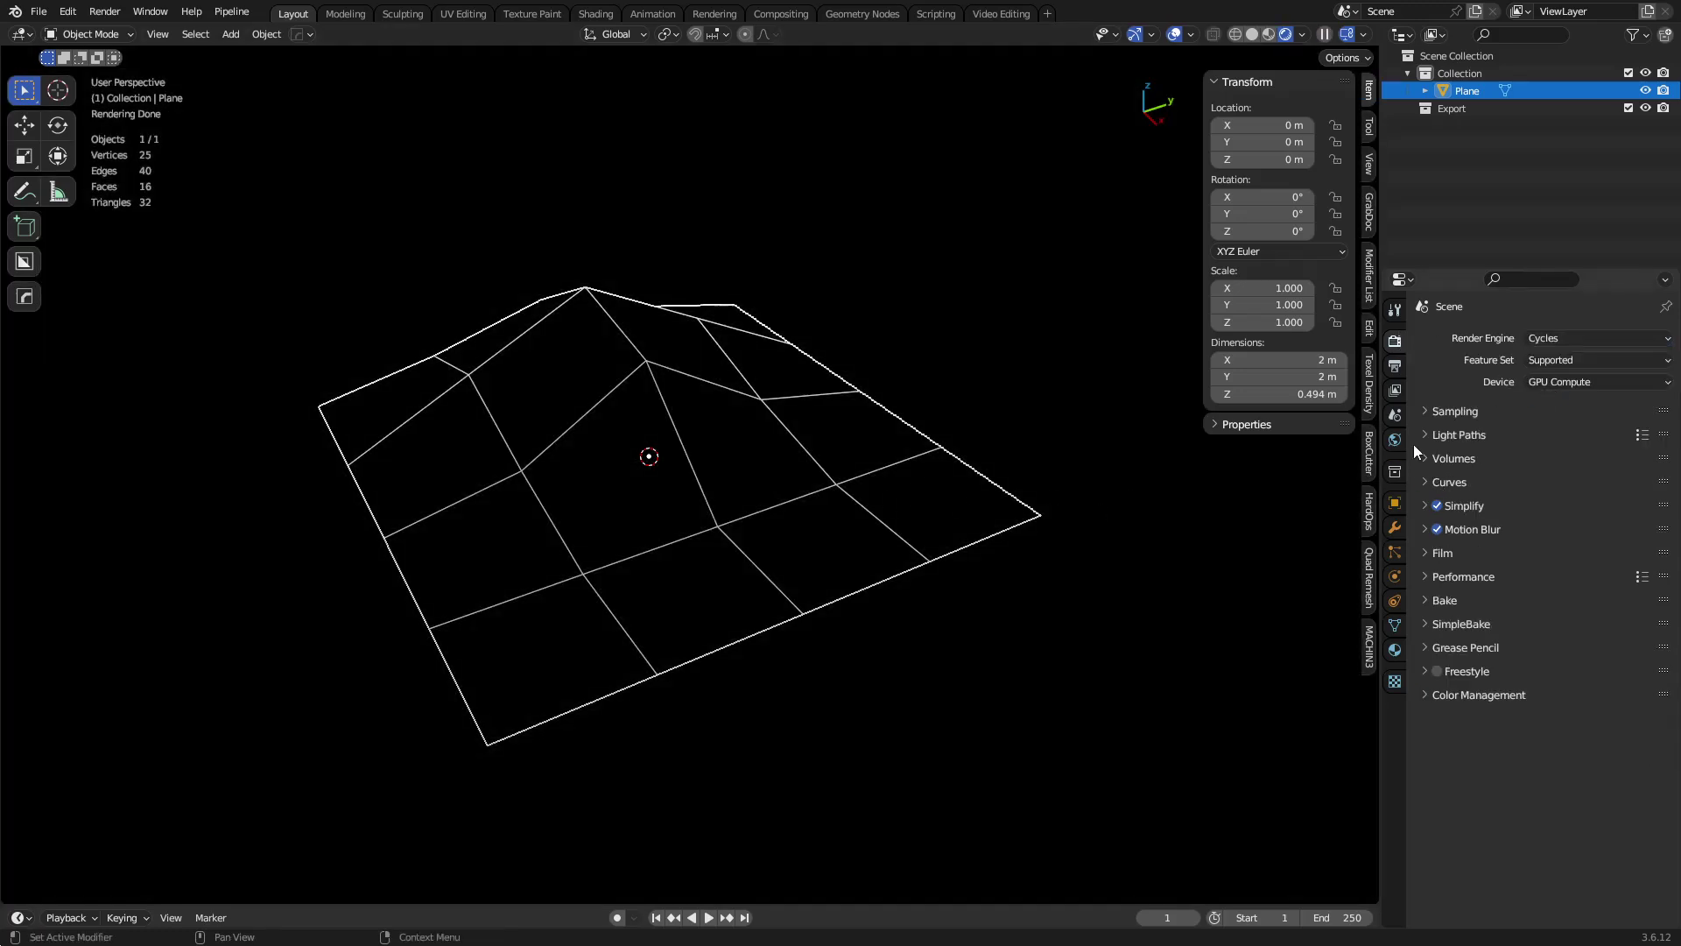
click(1395, 440)
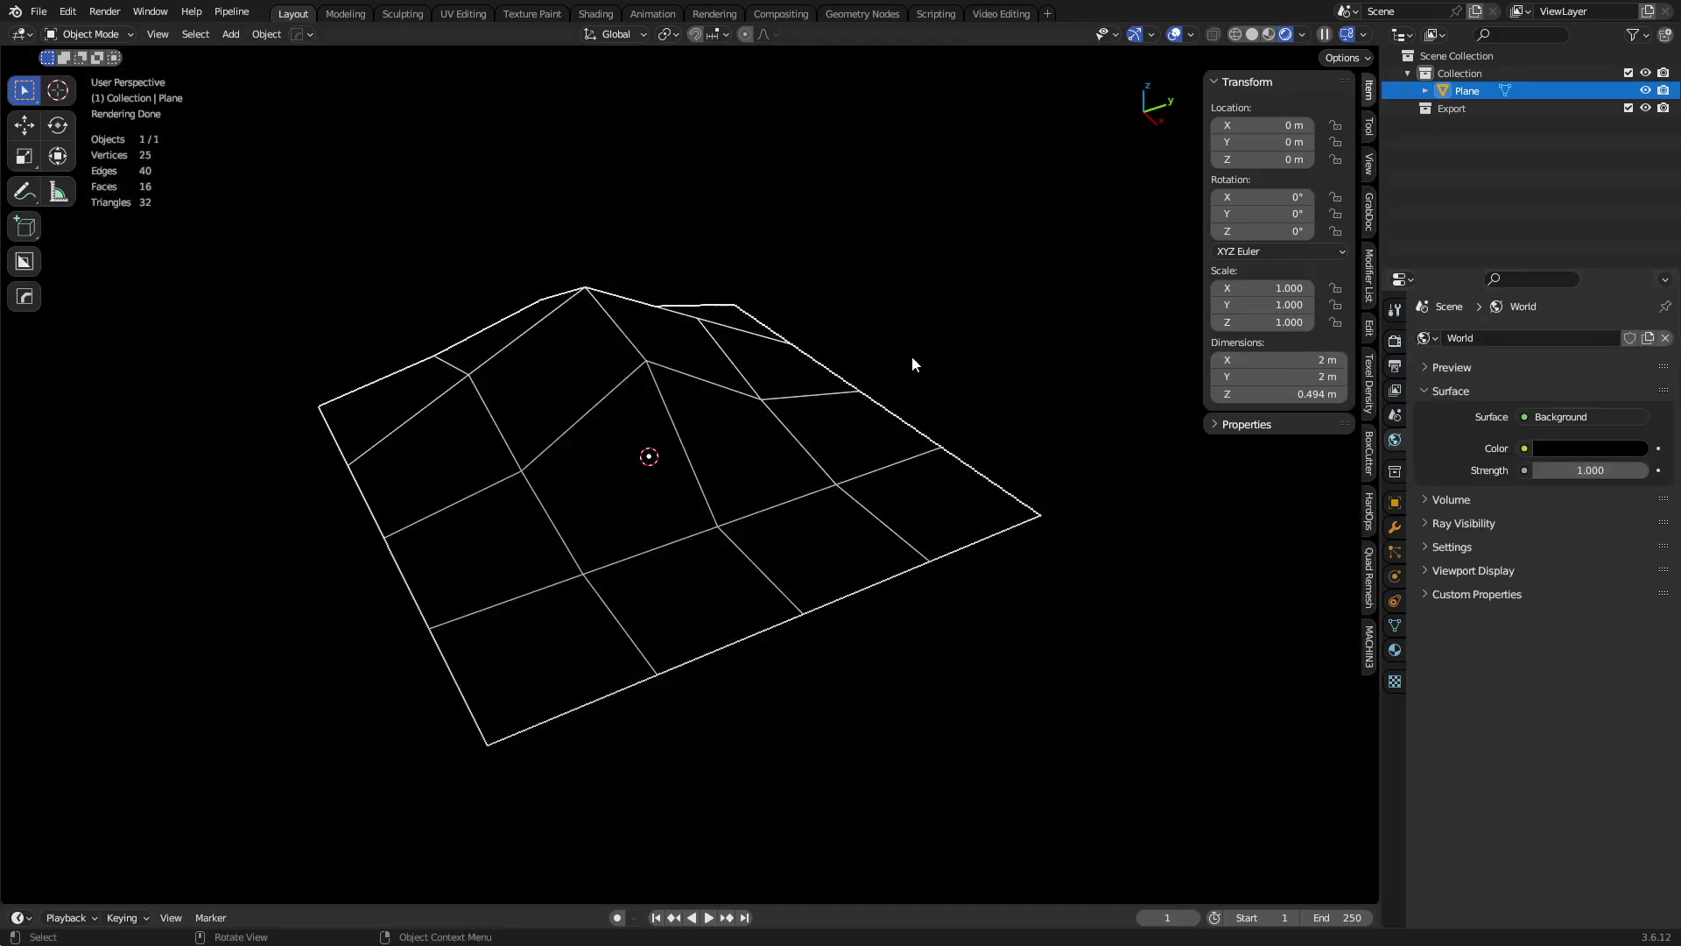
Step: Add an area light at about X 0.22, Y 1.77, Z 0.93 m and tilt it to shine across the raised plane
key(shift+a)
mouse_move(854, 436)
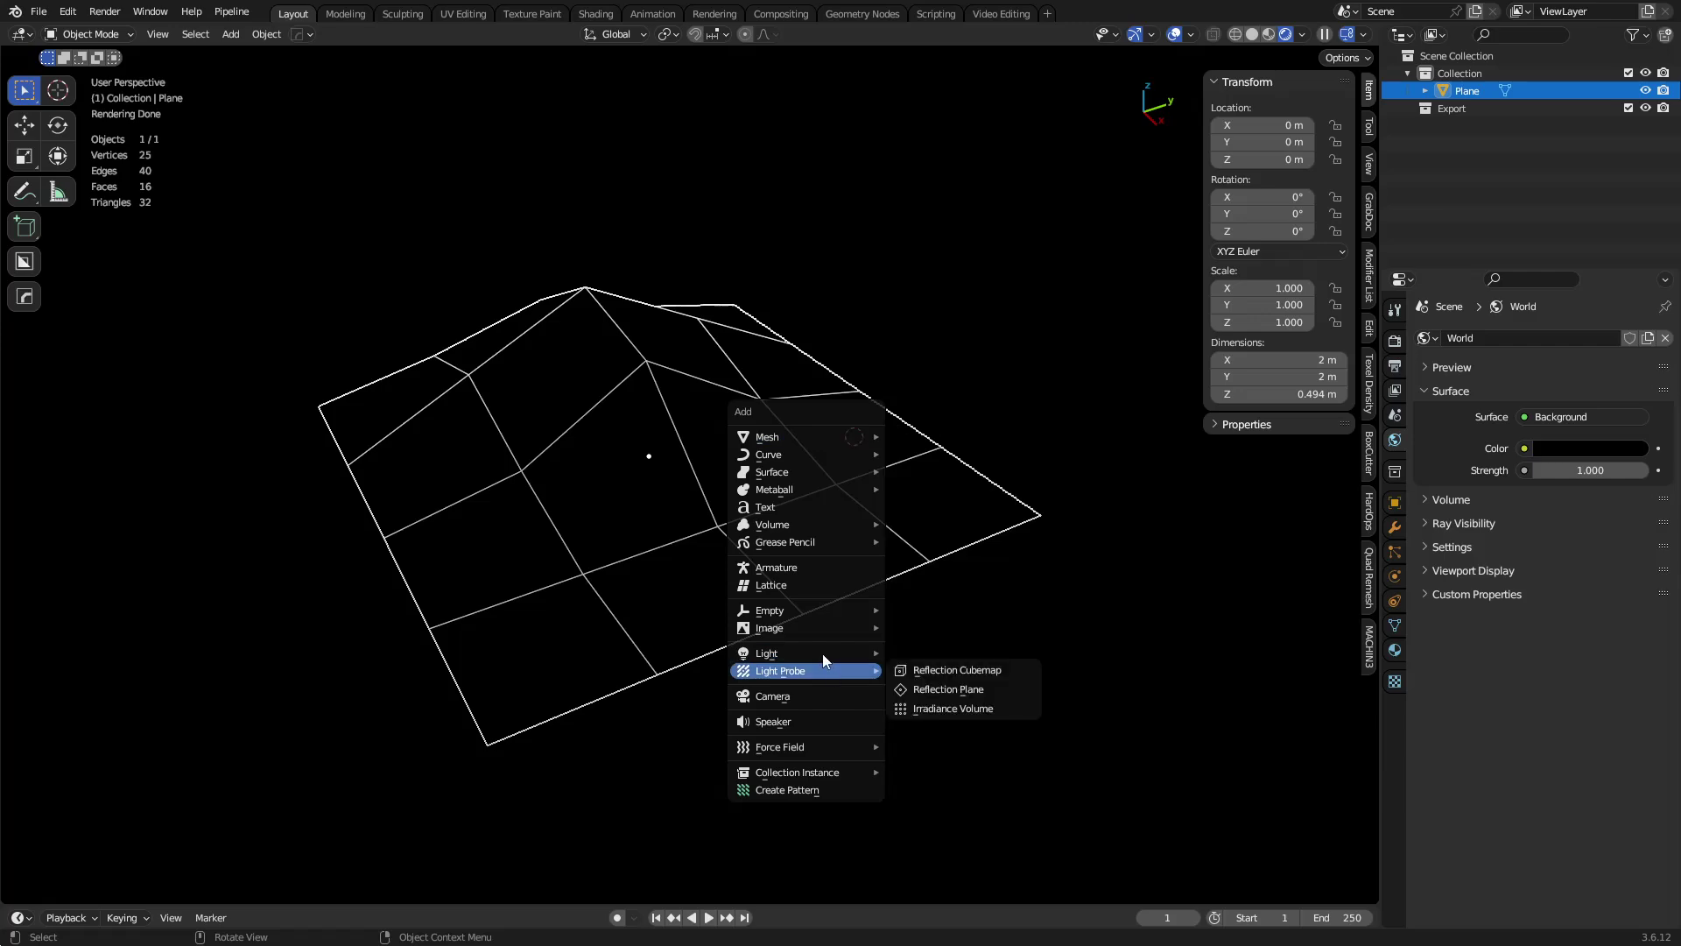
mouse_move(835, 652)
click(965, 700)
key(g)
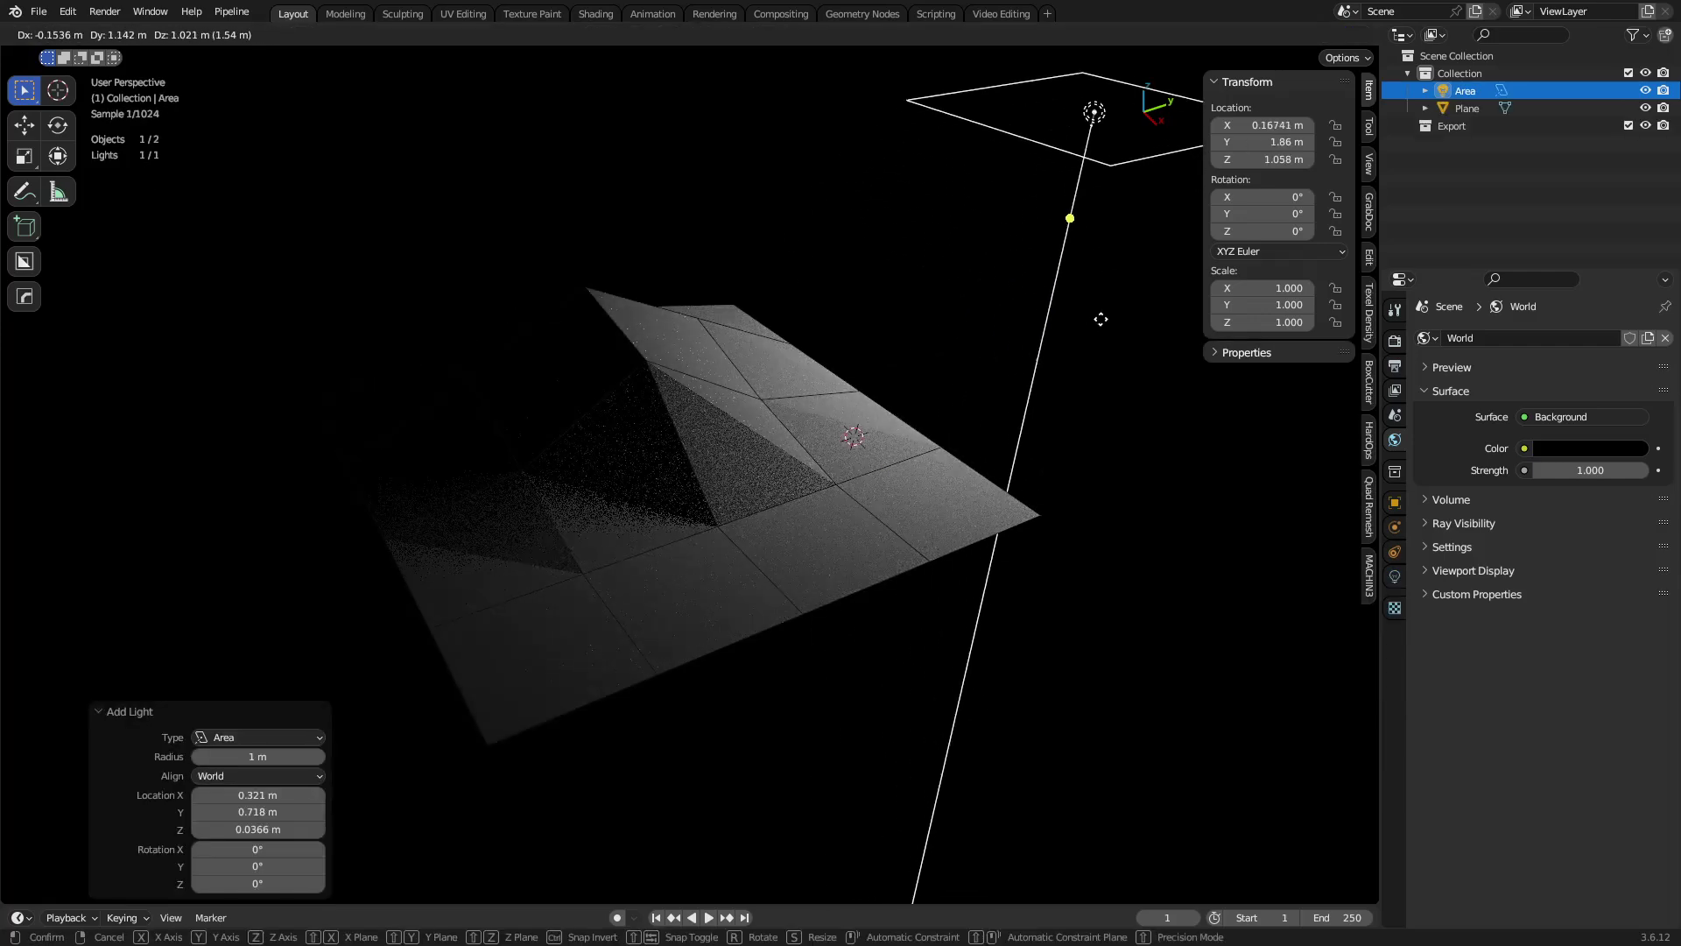
click(1100, 315)
key(r)
click(1002, 394)
key(g)
click(985, 427)
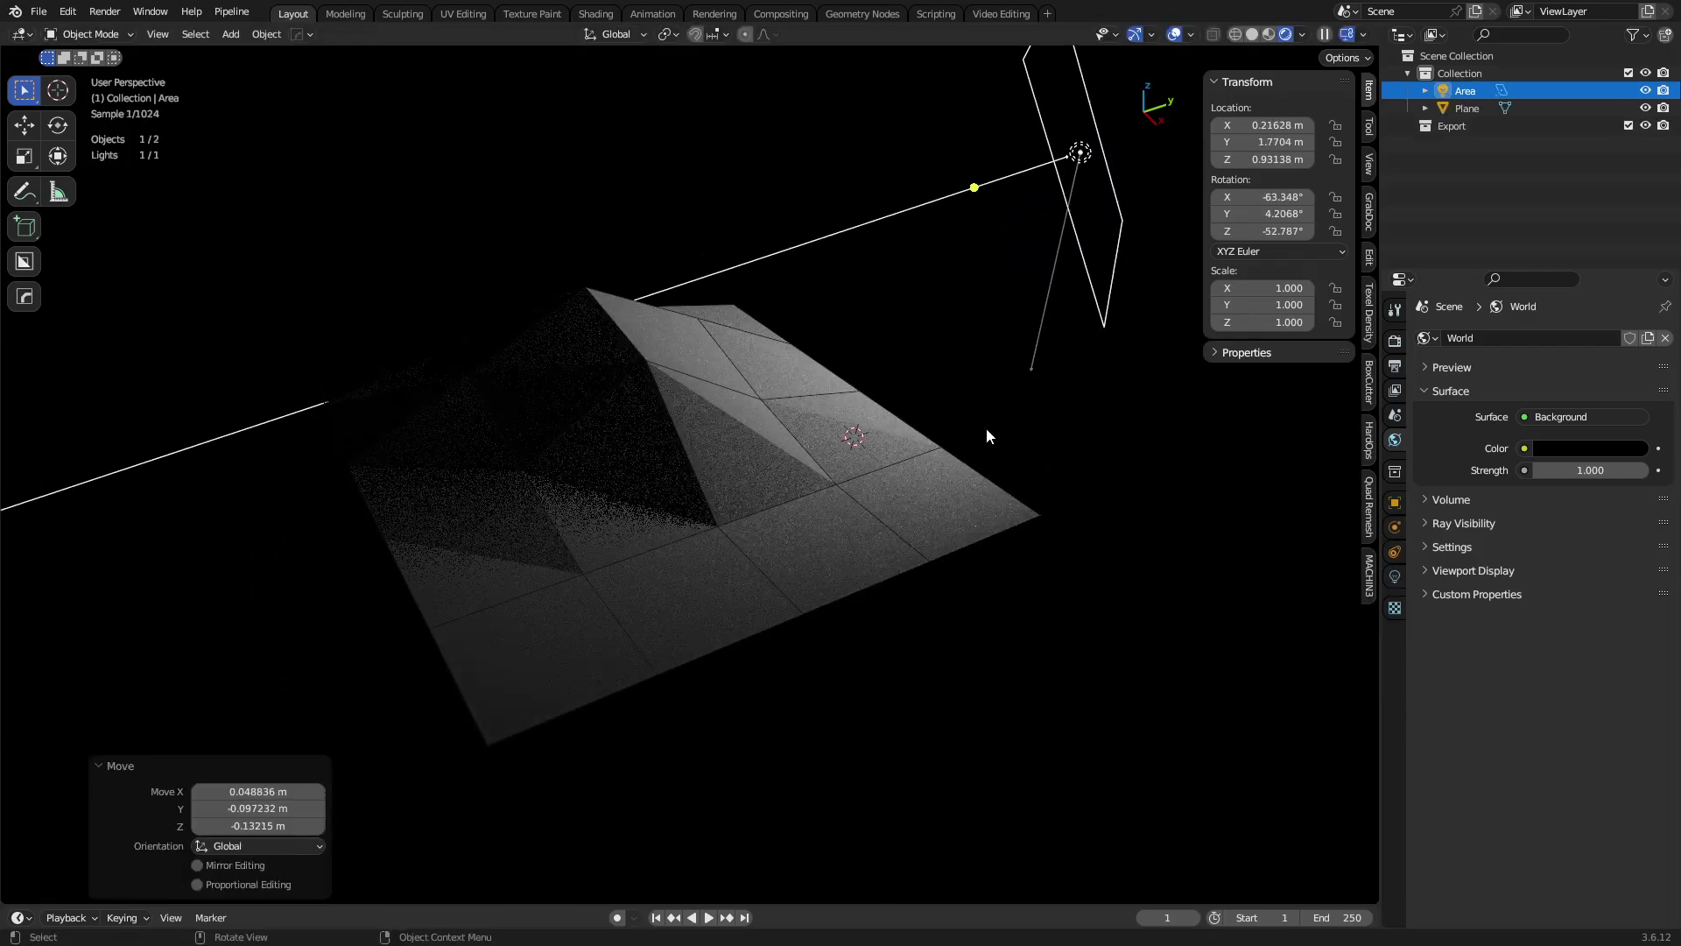
Step: Set the area light's power to about 157, and deselect everything for a closer view of the plane's shading
right_click(809, 404)
click(802, 458)
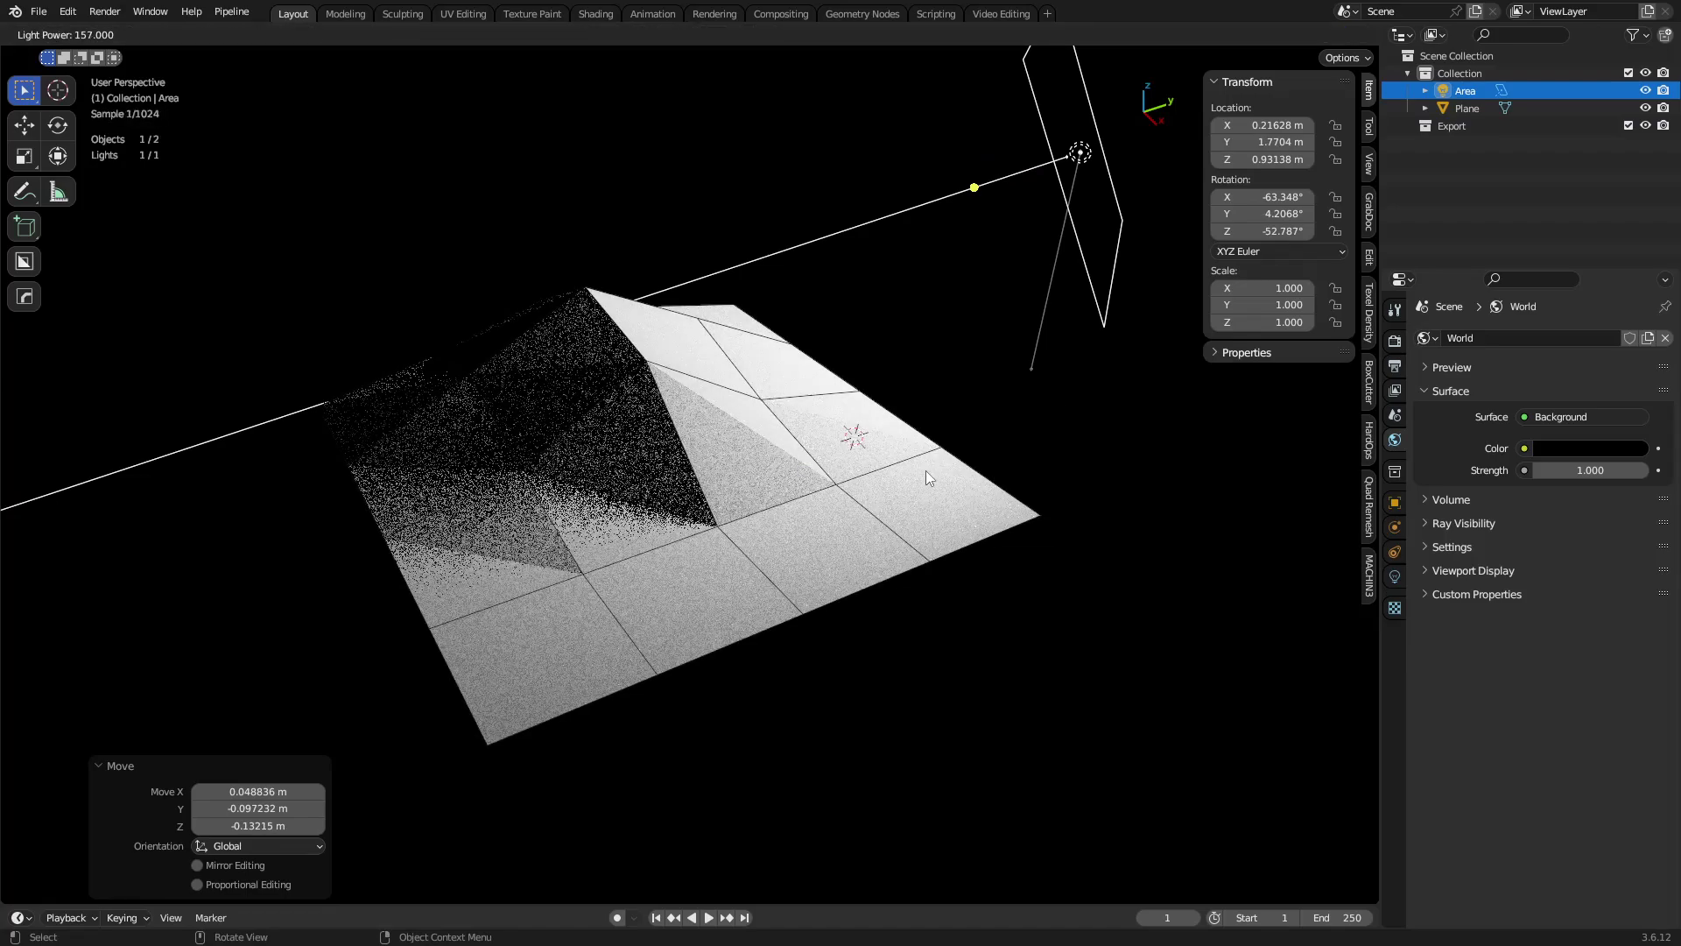
click(926, 470)
key(a)
key(alt+a)
alt+middle_click(623, 388)
scroll(731, 594, up, 3)
middle_drag(732, 600, 1012, 504)
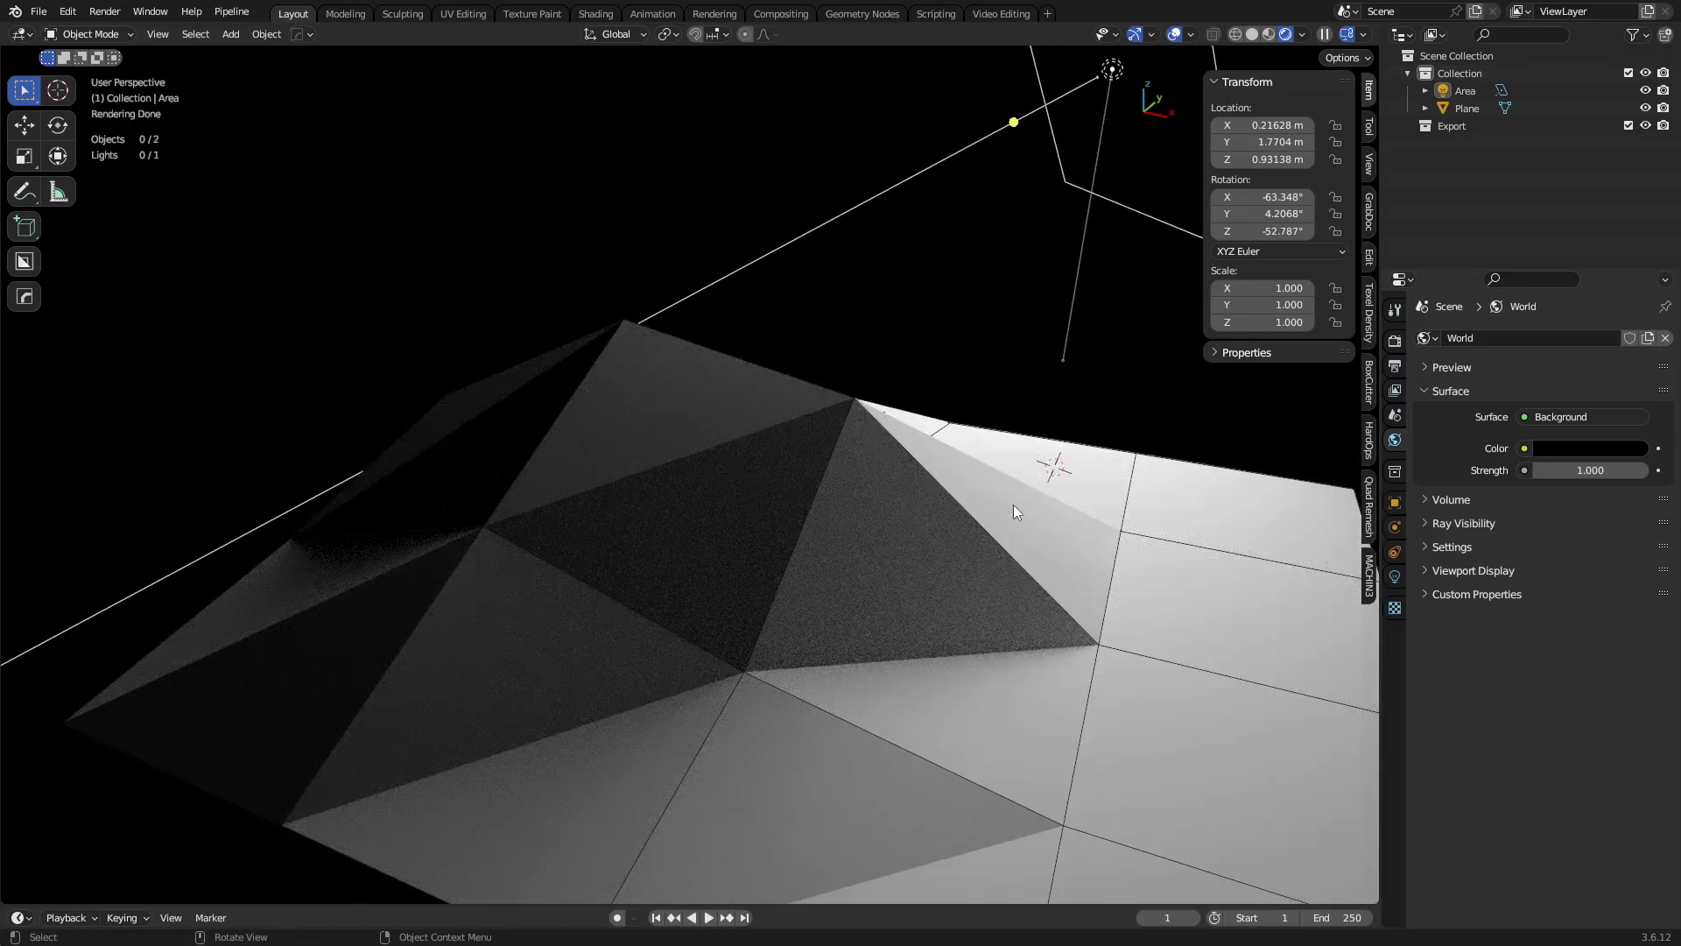
Step: Rotate the area light around the global Z axis to a Z rotation of about -14°
click(748, 259)
key(r)
key(z)
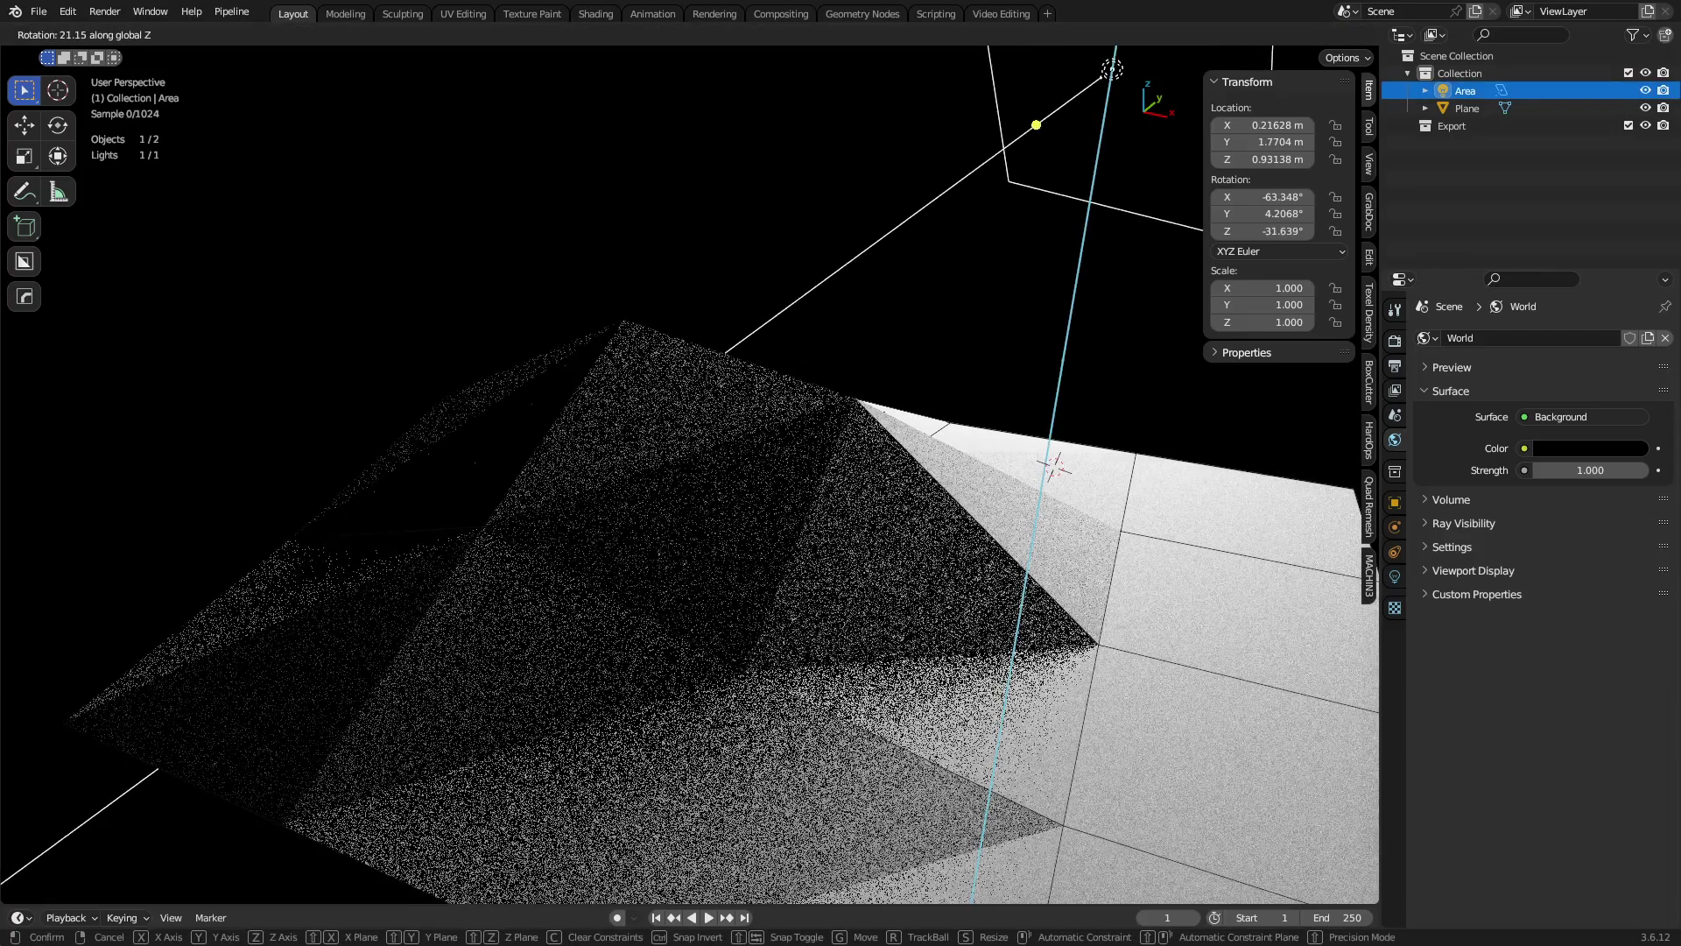
click(1015, 413)
middle_drag(1016, 413, 734, 504)
Step: Apply Shade Smooth to the plane and deselect it
click(747, 511)
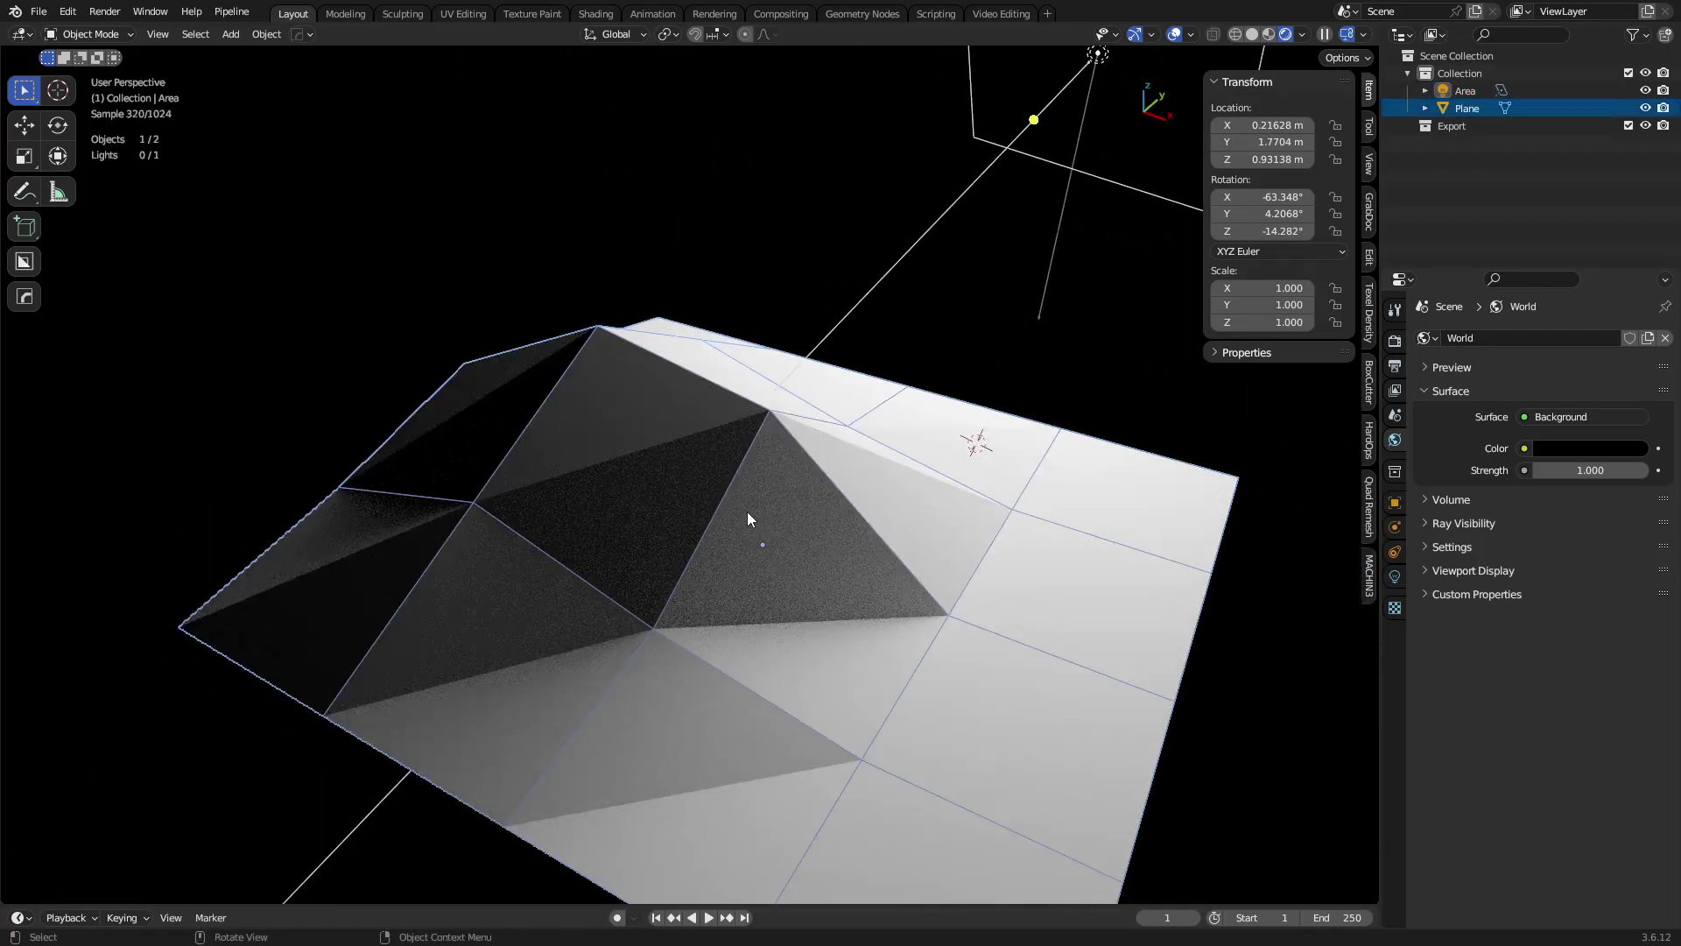
right_click(748, 509)
click(891, 569)
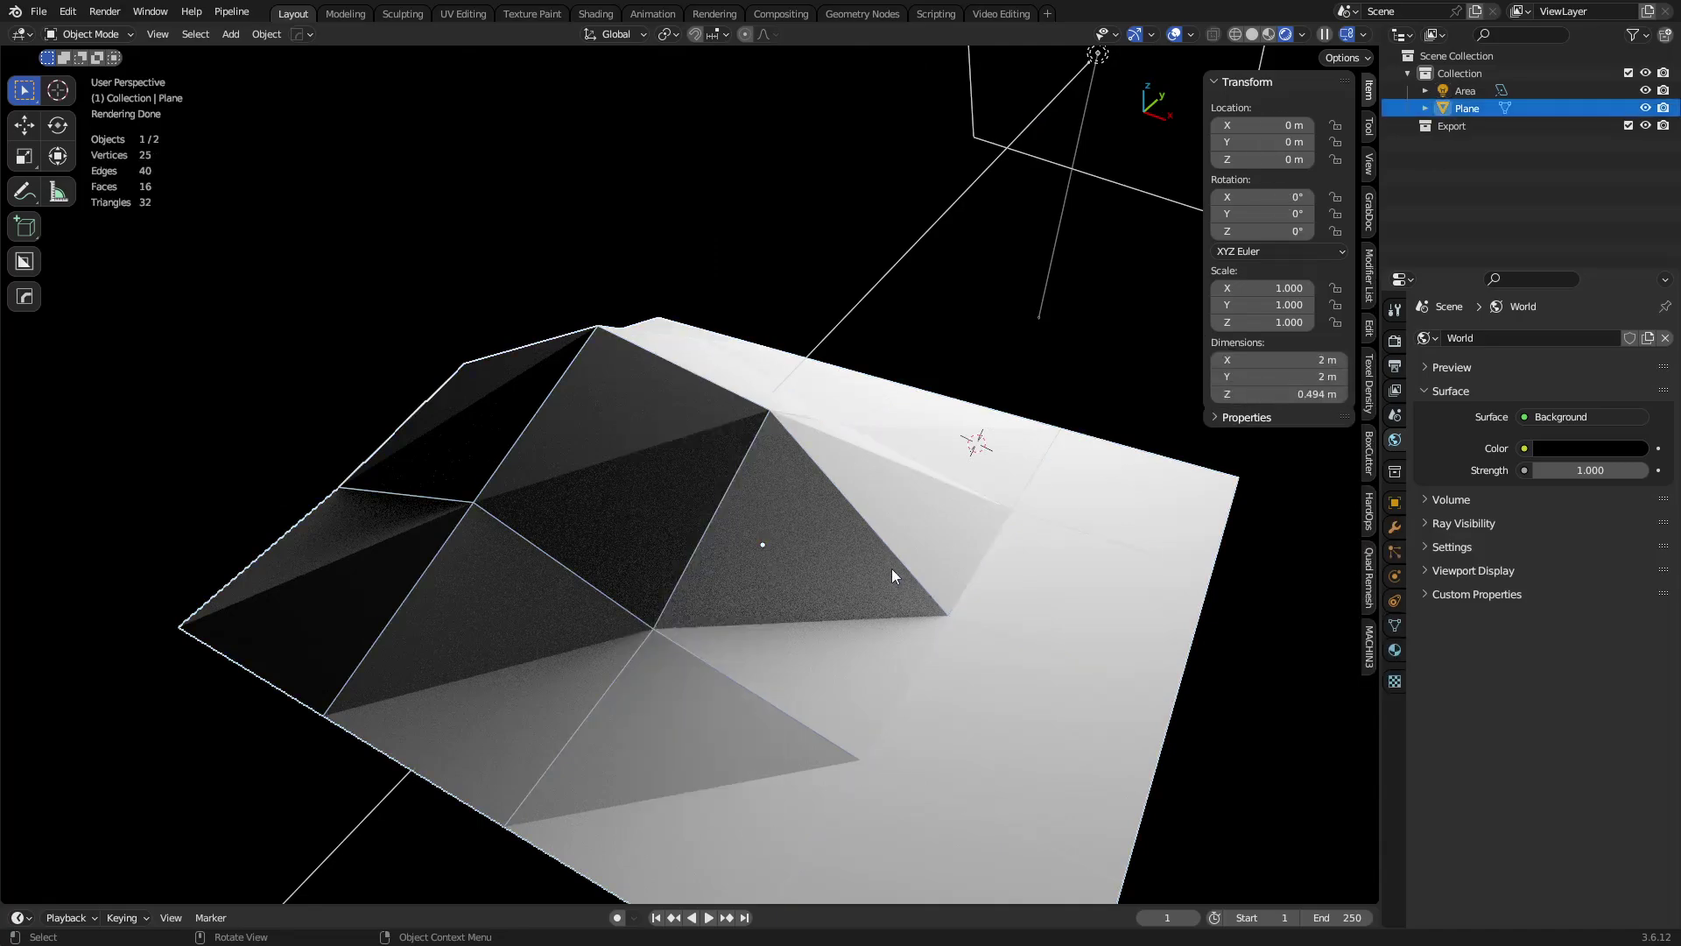
right_click(927, 538)
click(898, 562)
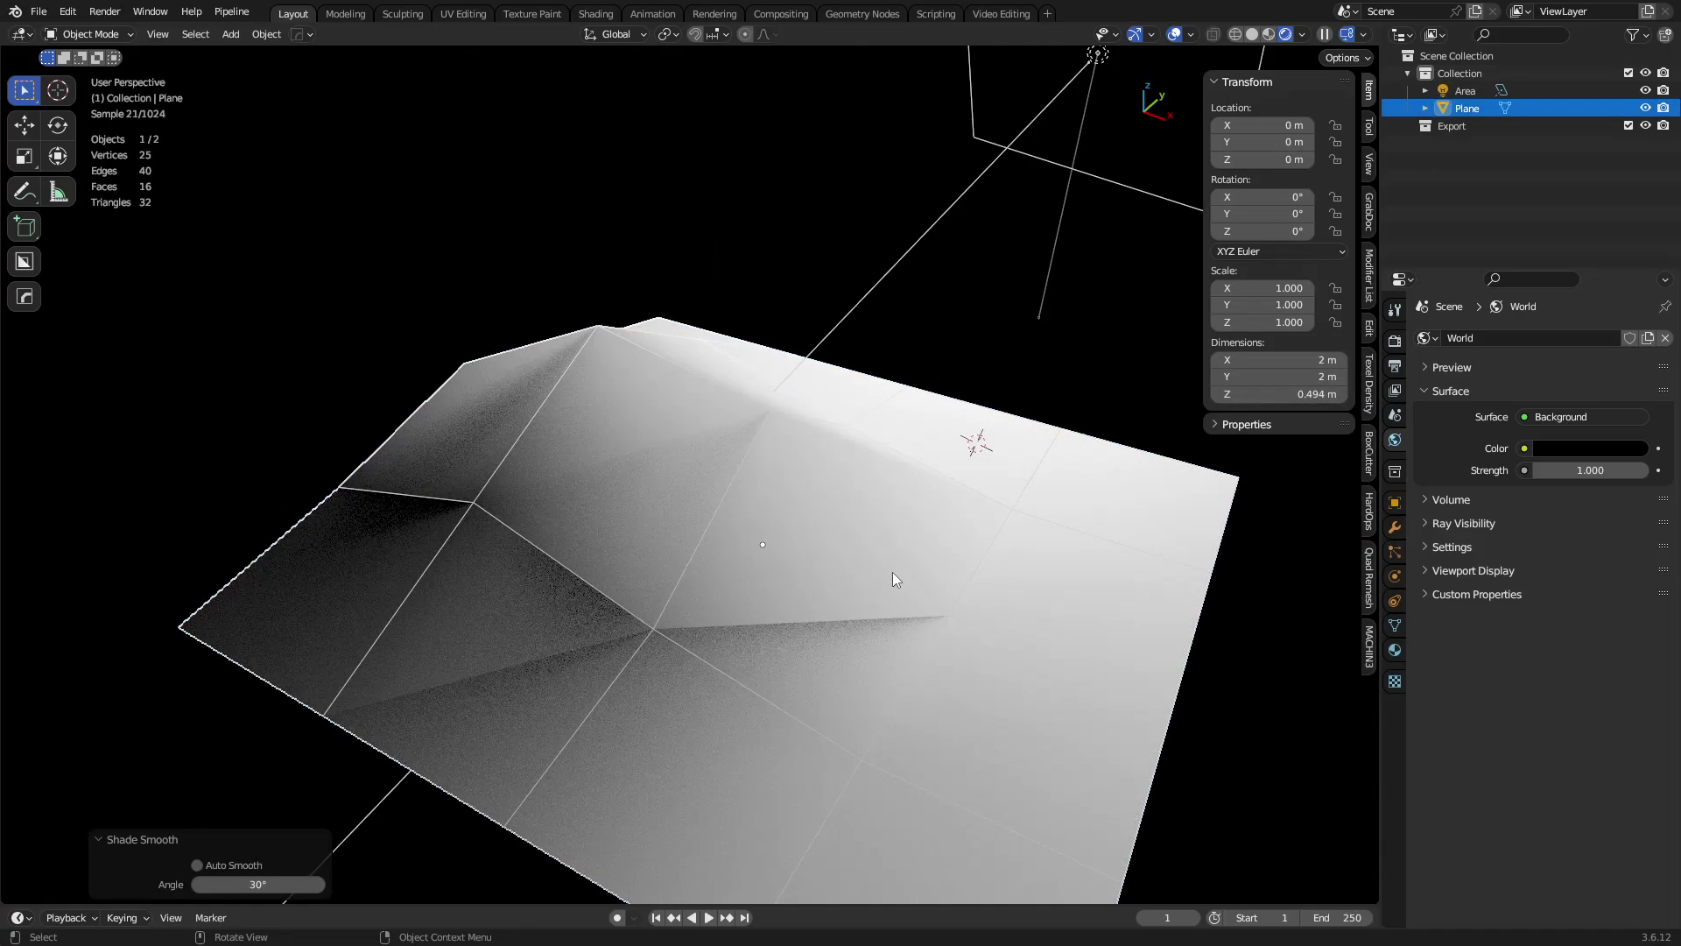
key(alt+a)
middle_drag(708, 478, 737, 452)
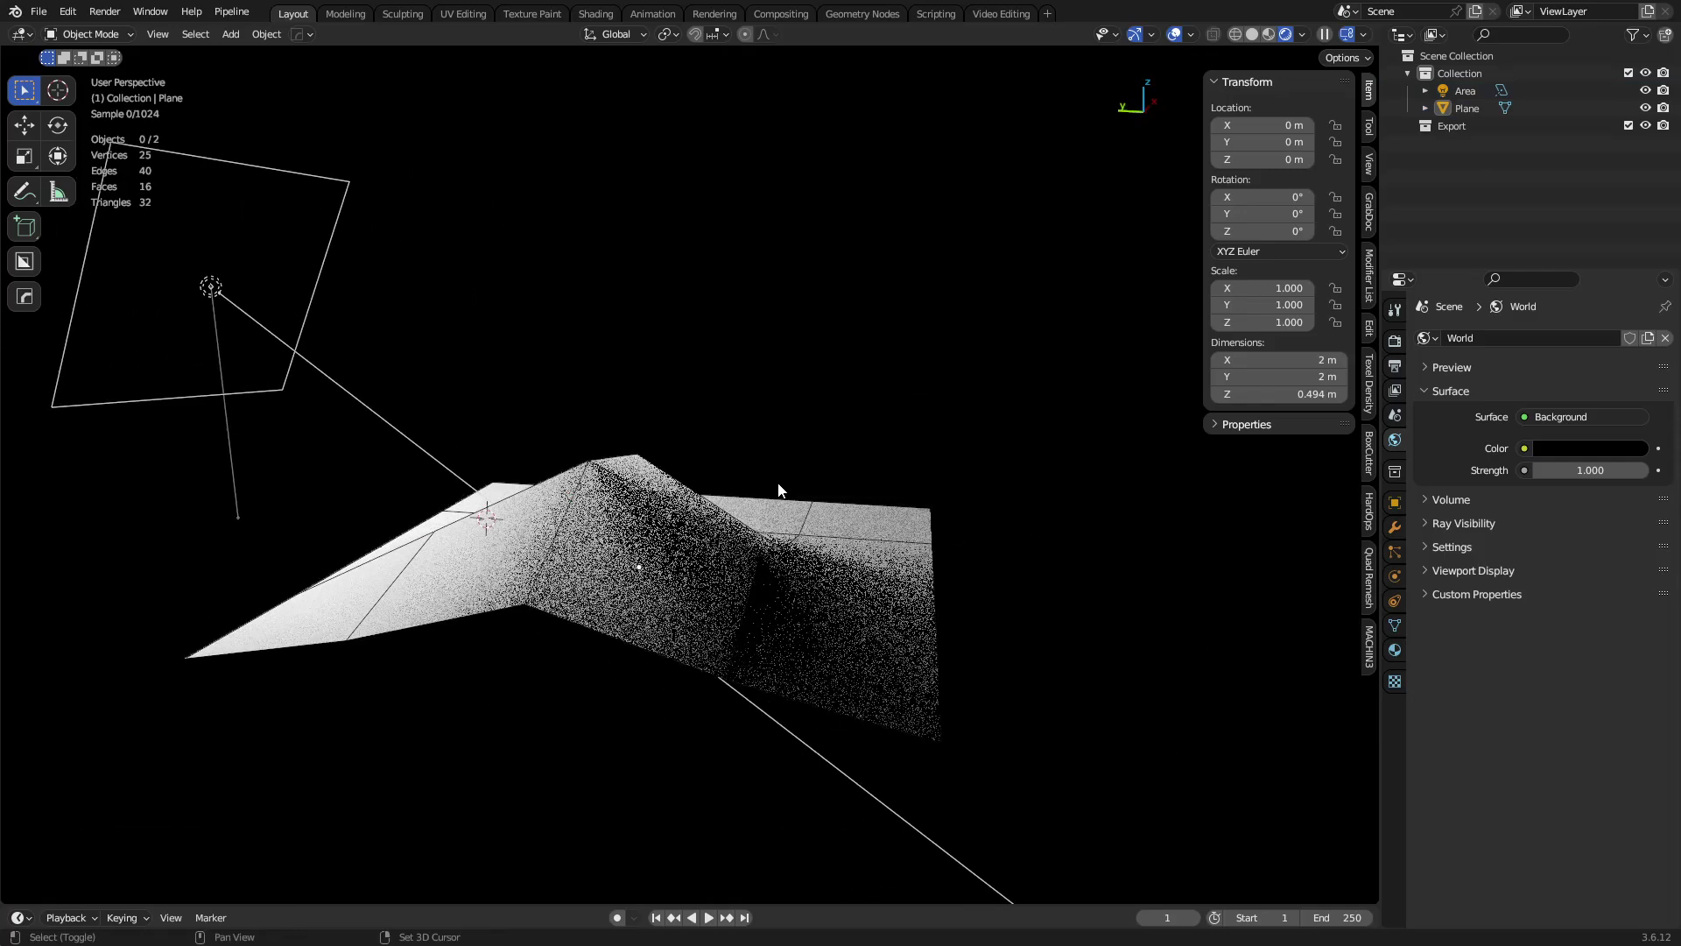
Step: Add a UV sphere, move it to about X 0.63, Y -0.04, Z 0.55 m, and apply Shade Smooth
key(shift+a)
mouse_move(685, 254)
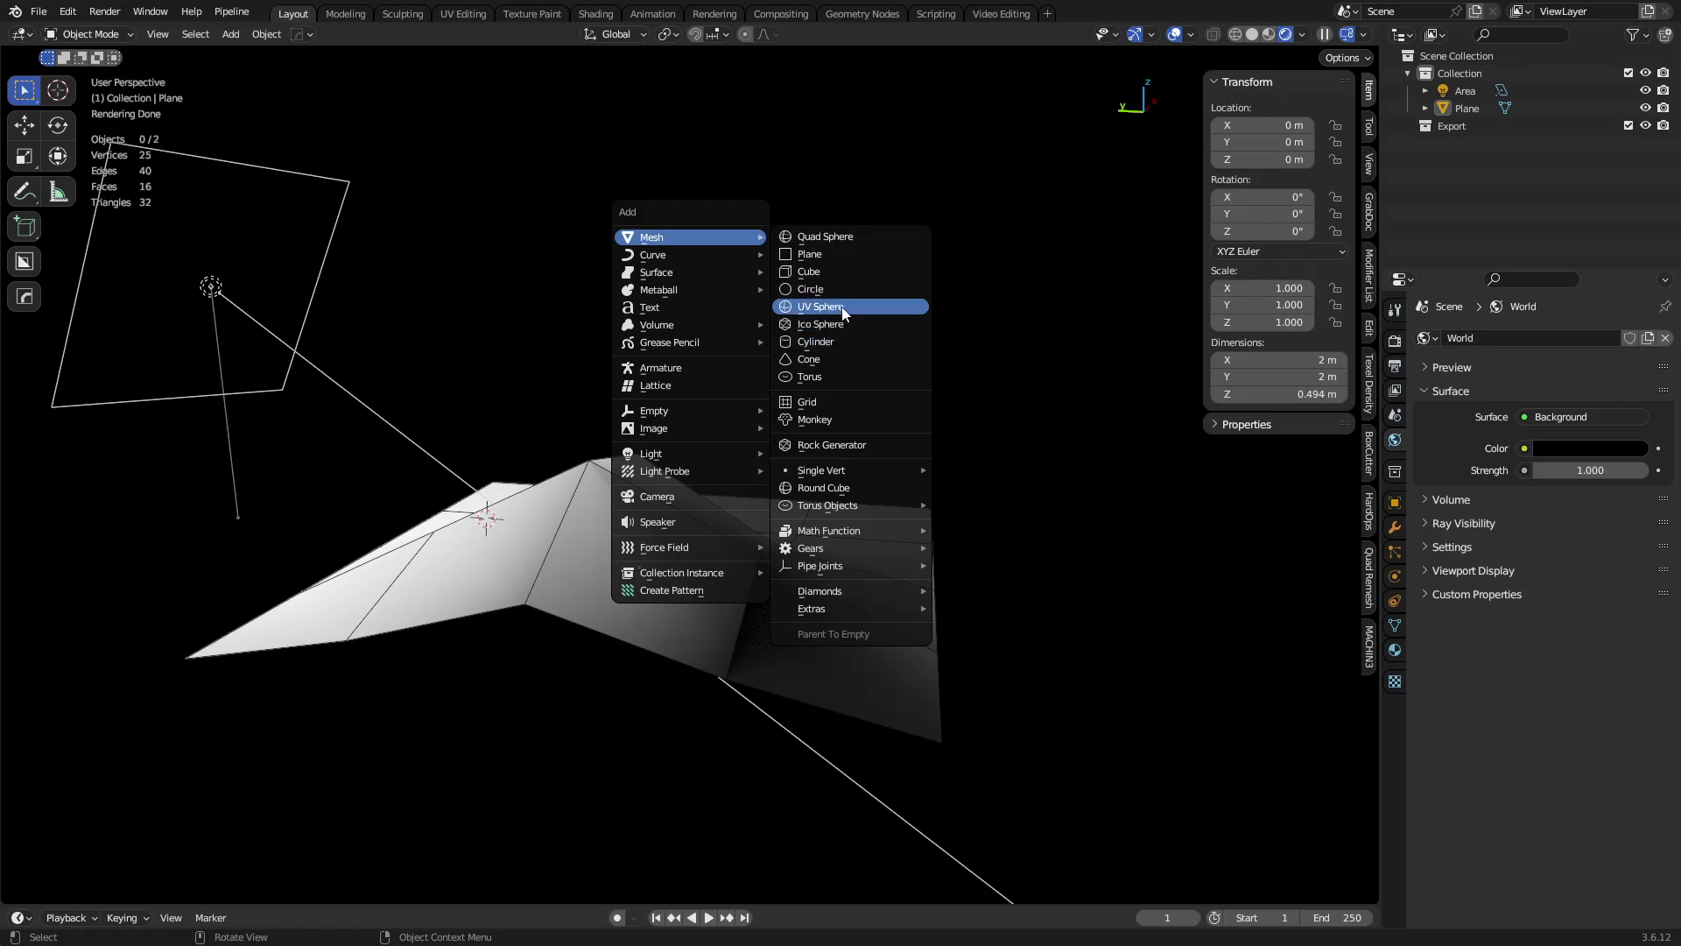
click(819, 306)
key(g)
click(742, 466)
right_click(753, 411)
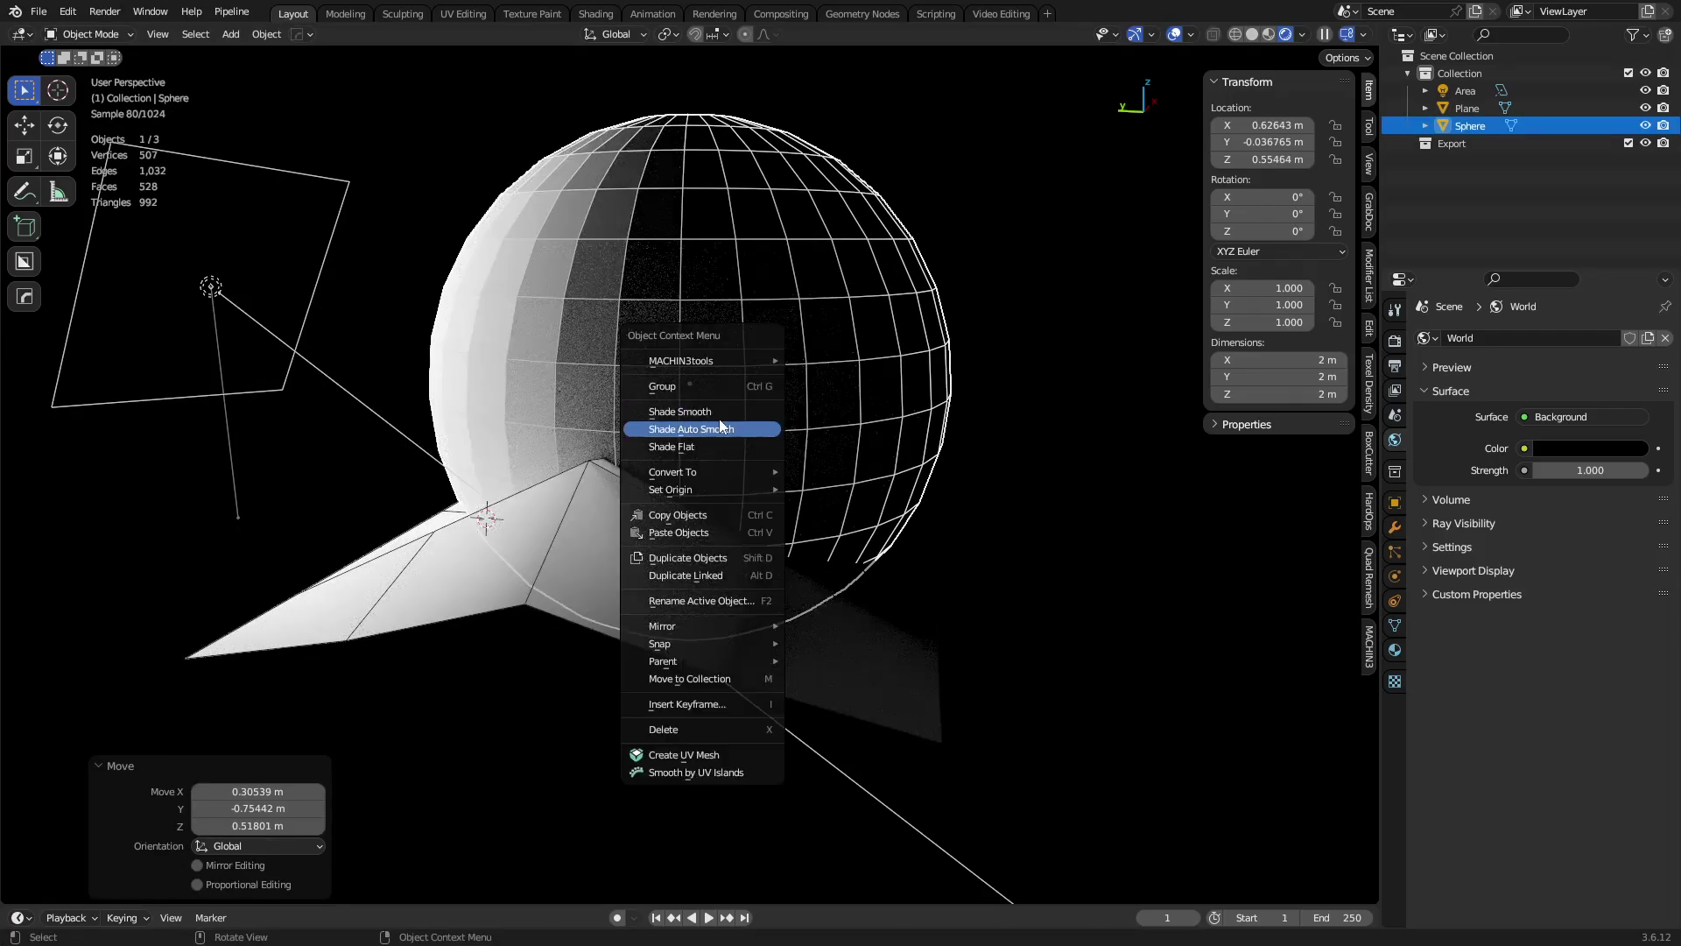
click(720, 412)
Step: Move the sphere horizontally beside the plane to about X 2.51, Y 0.50 m, and deselect everything
scroll(758, 443, down, 2)
middle_drag(758, 443, 540, 530)
key(g)
key(y)
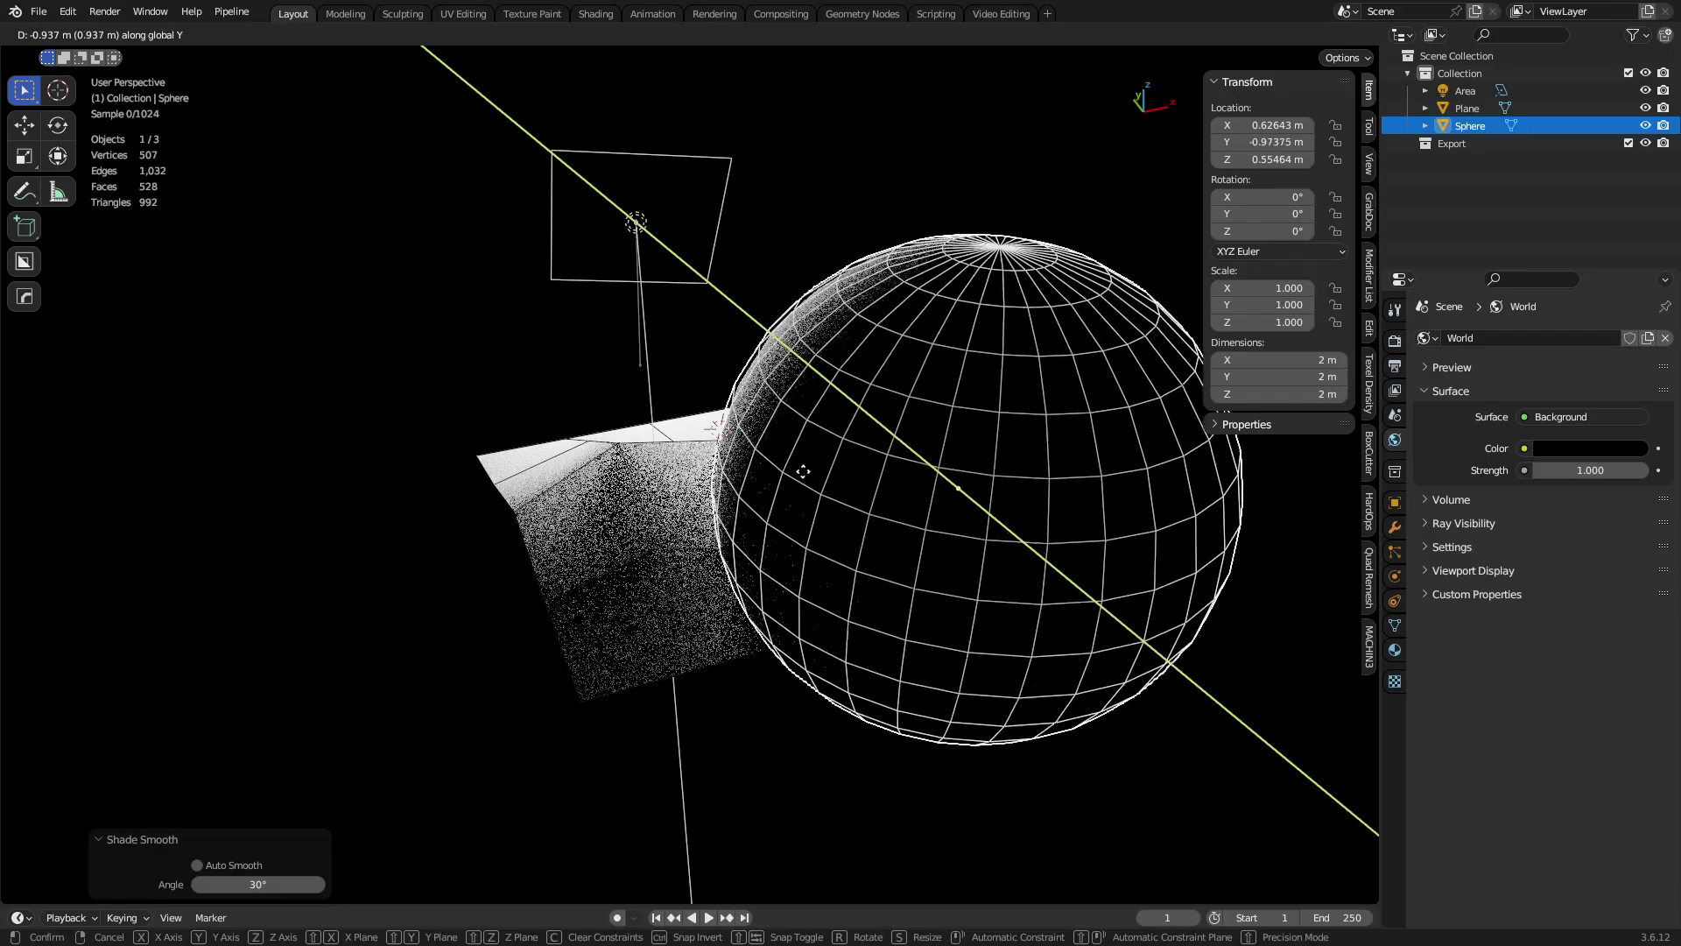
key(shift+z)
click(784, 439)
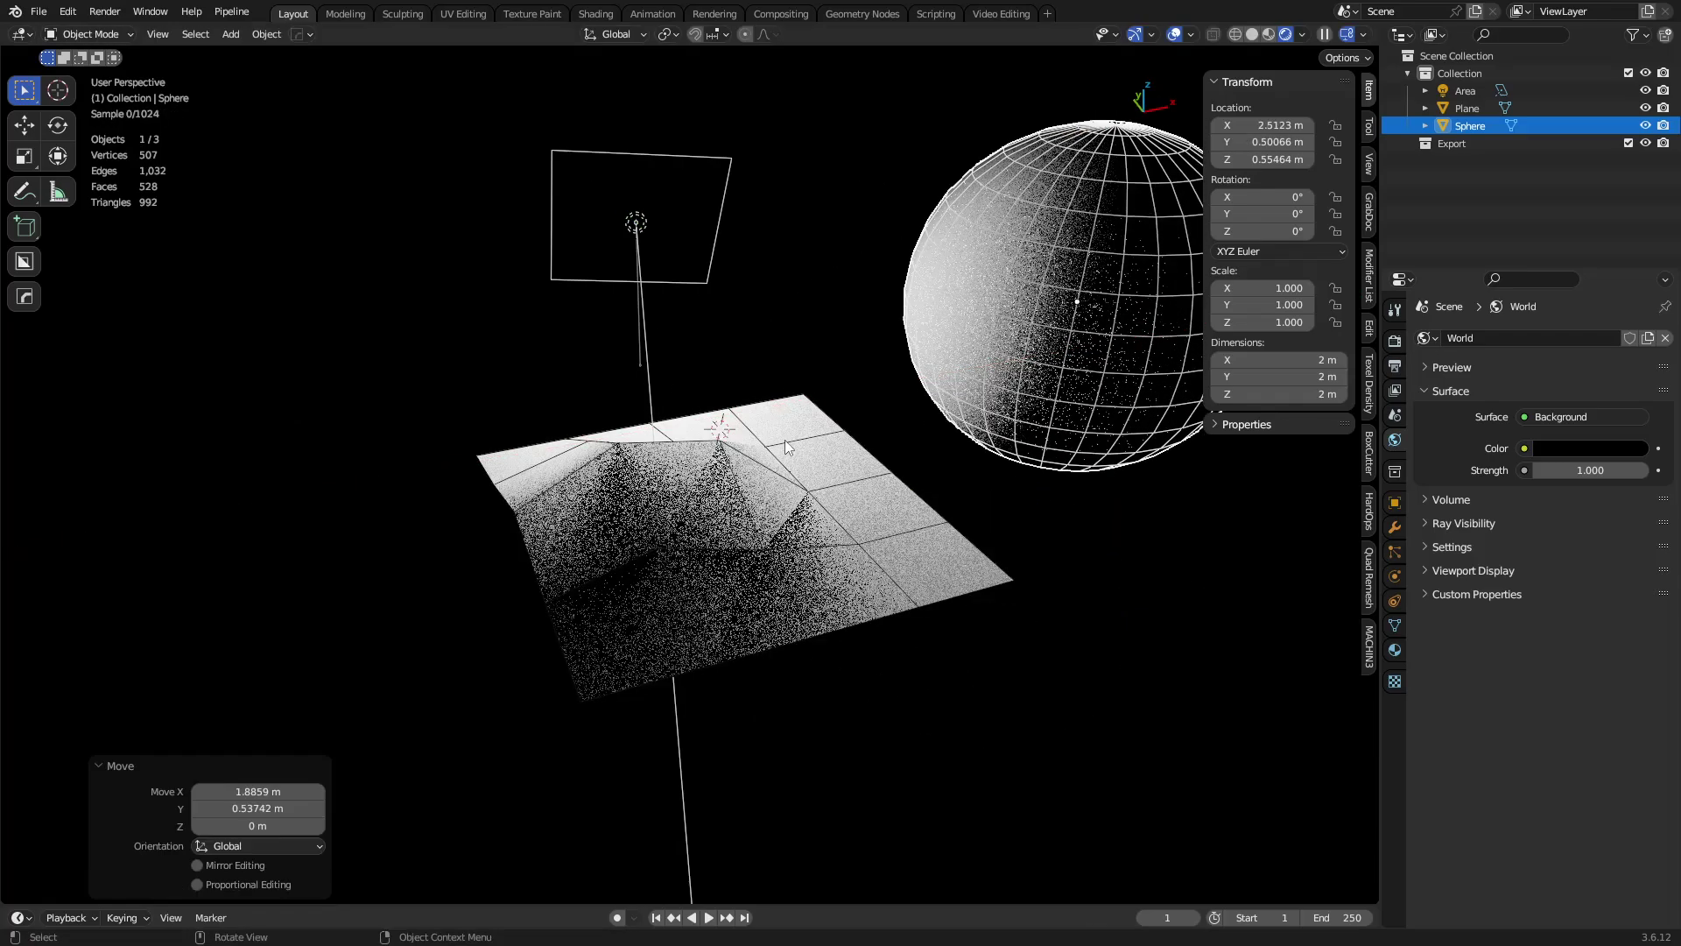
key(a)
key(a)
middle_drag(728, 497, 760, 487)
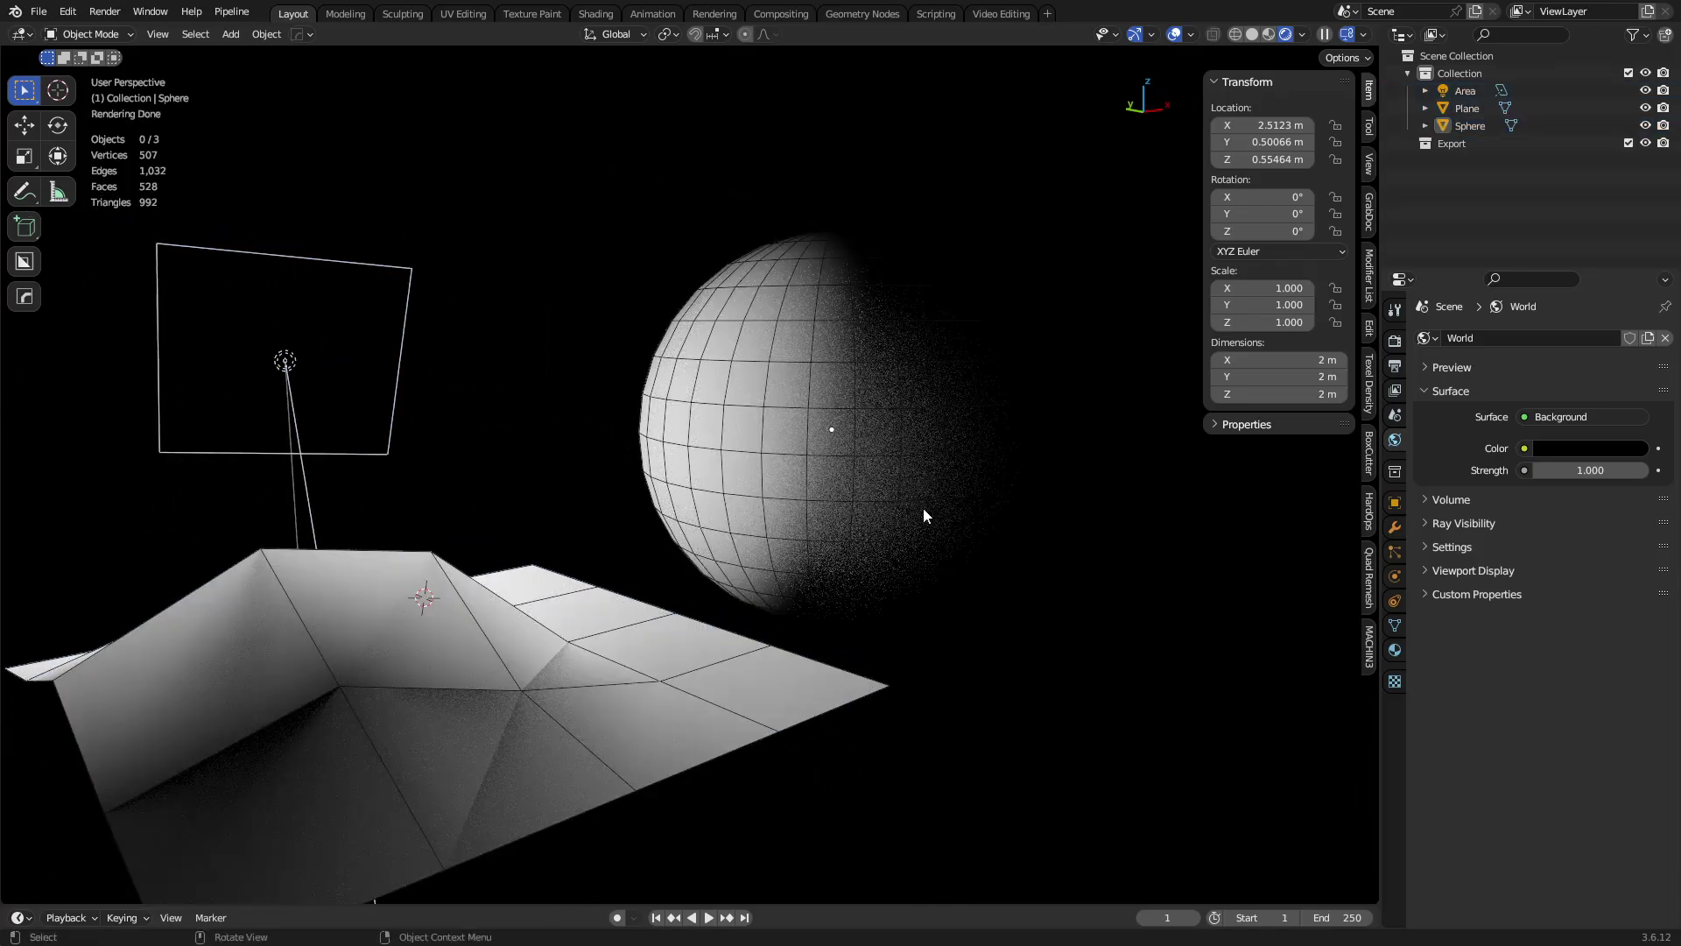
Step: Annotate the sphere's boundary between light and shadow with a freehand stroke, erase it, and return to the selection tool
click(21, 196)
mouse_move(829, 231)
mouse_down()
mouse_move(854, 263)
mouse_move(857, 533)
mouse_up()
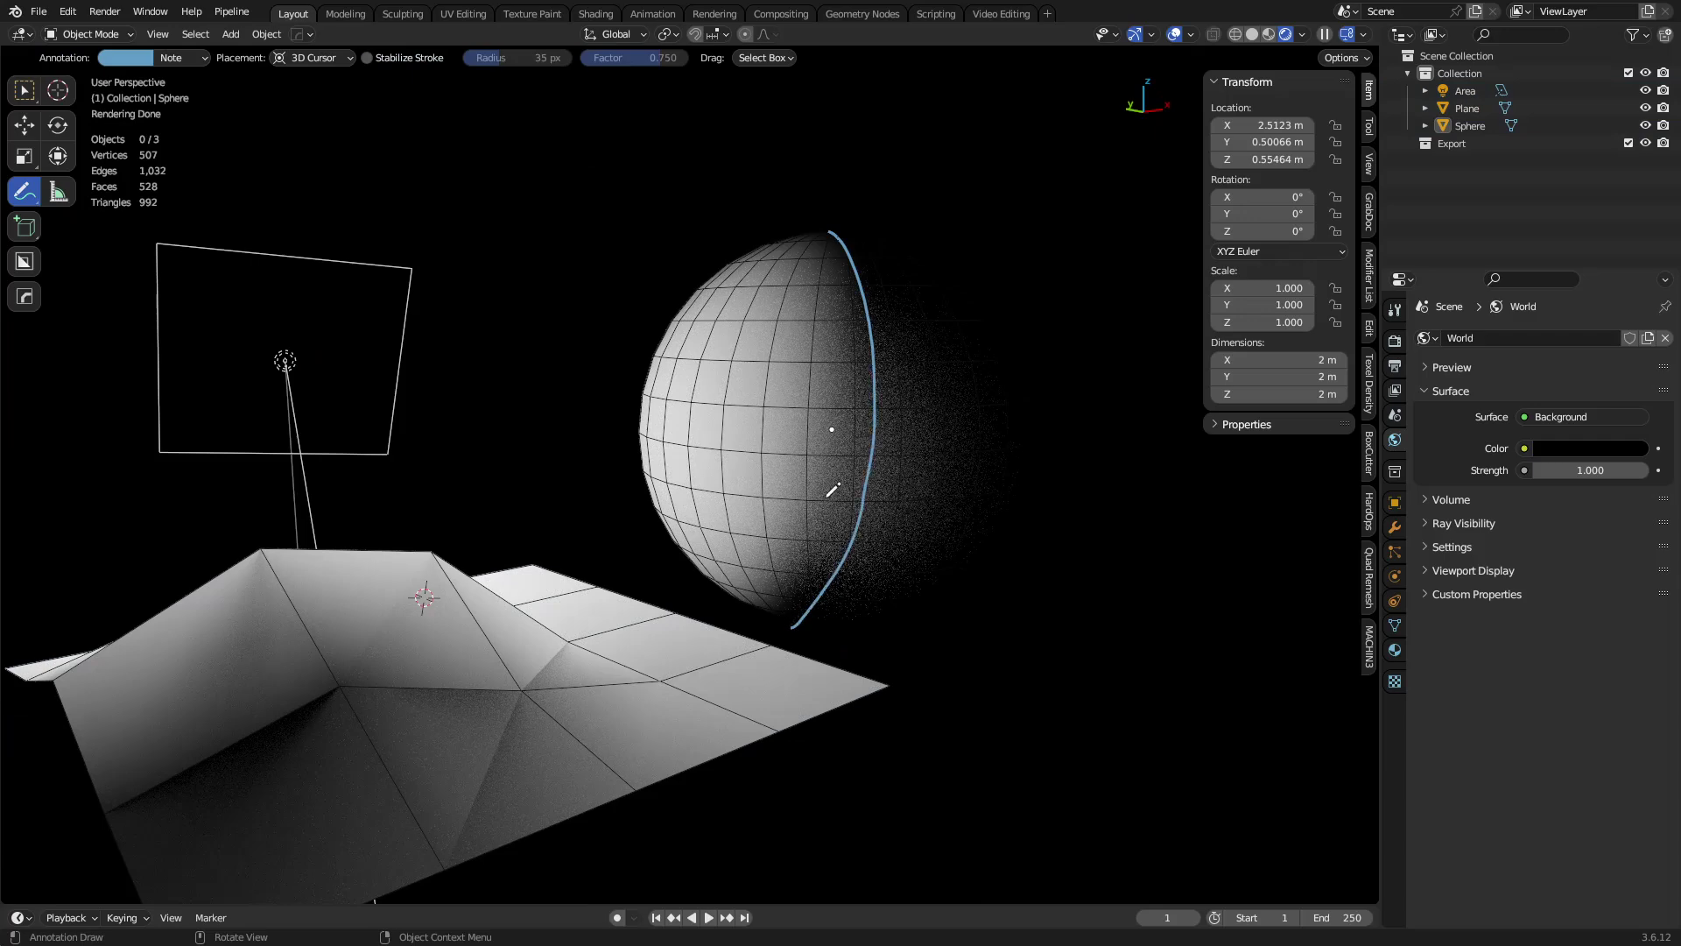
mouse_move(826, 212)
ctrl+mouse_down()
mouse_move(855, 278)
mouse_move(796, 616)
mouse_move(767, 634)
ctrl+mouse_up()
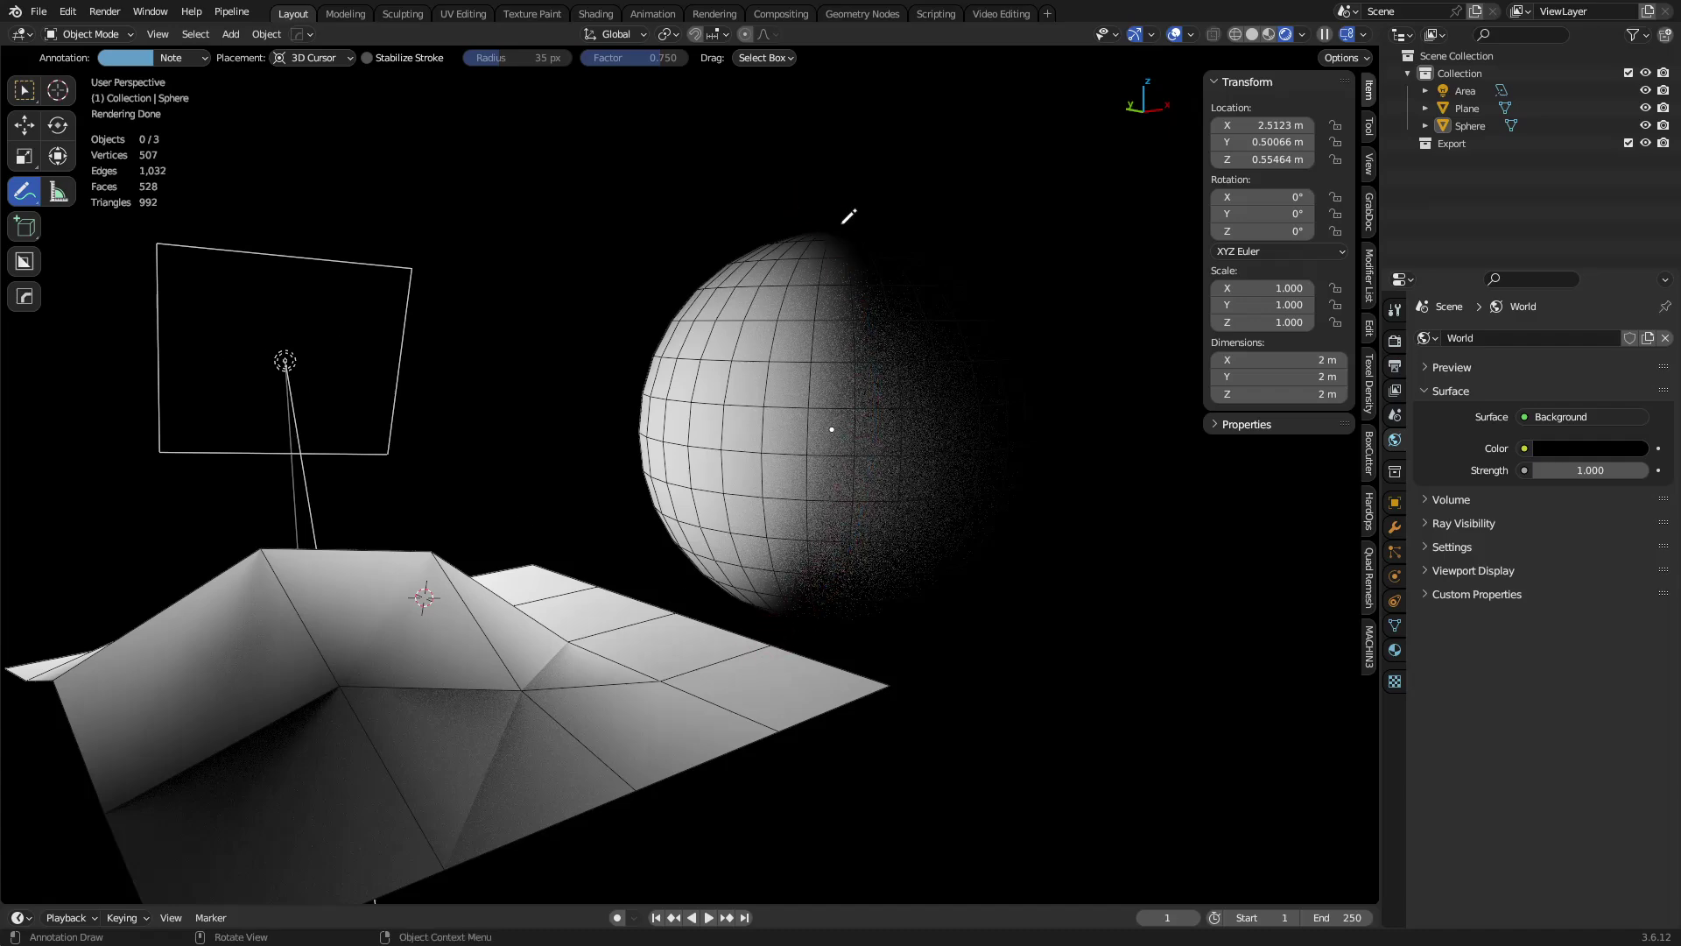
key(w)
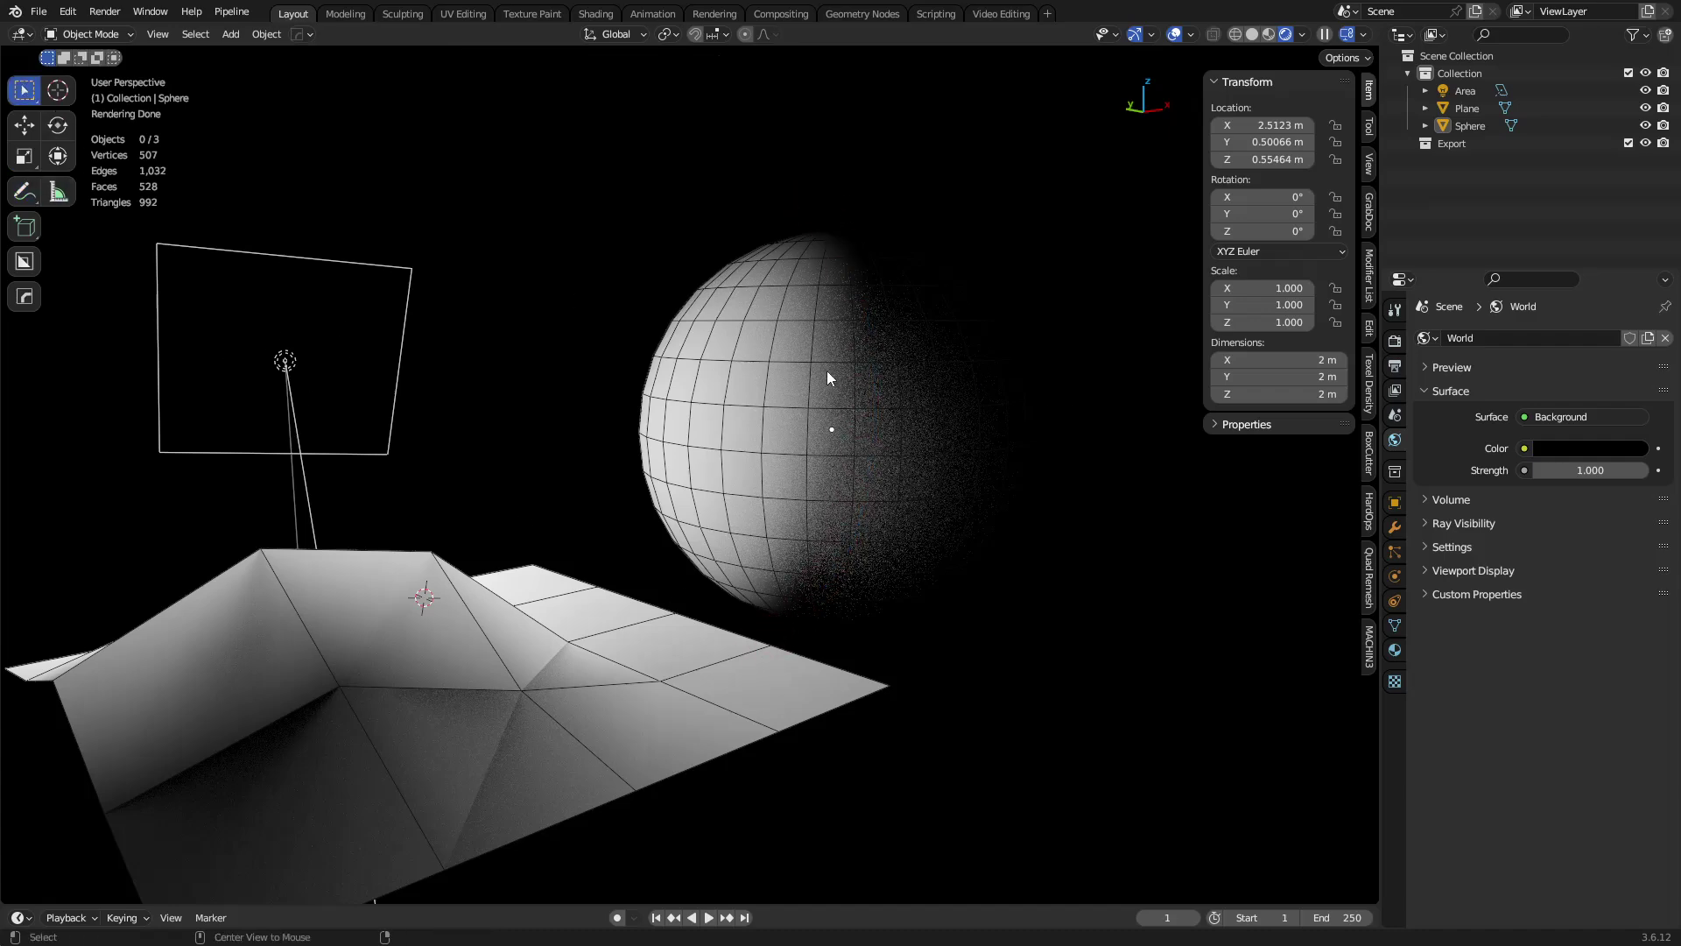
Step: Rotate the area light about 68° around the global Z axis so it points toward the sphere
alt+middle_click(826, 371)
scroll(854, 464, up, 4)
middle_drag(923, 517, 874, 523)
shift+middle_drag(874, 421, 685, 454)
scroll(613, 448, up, 2)
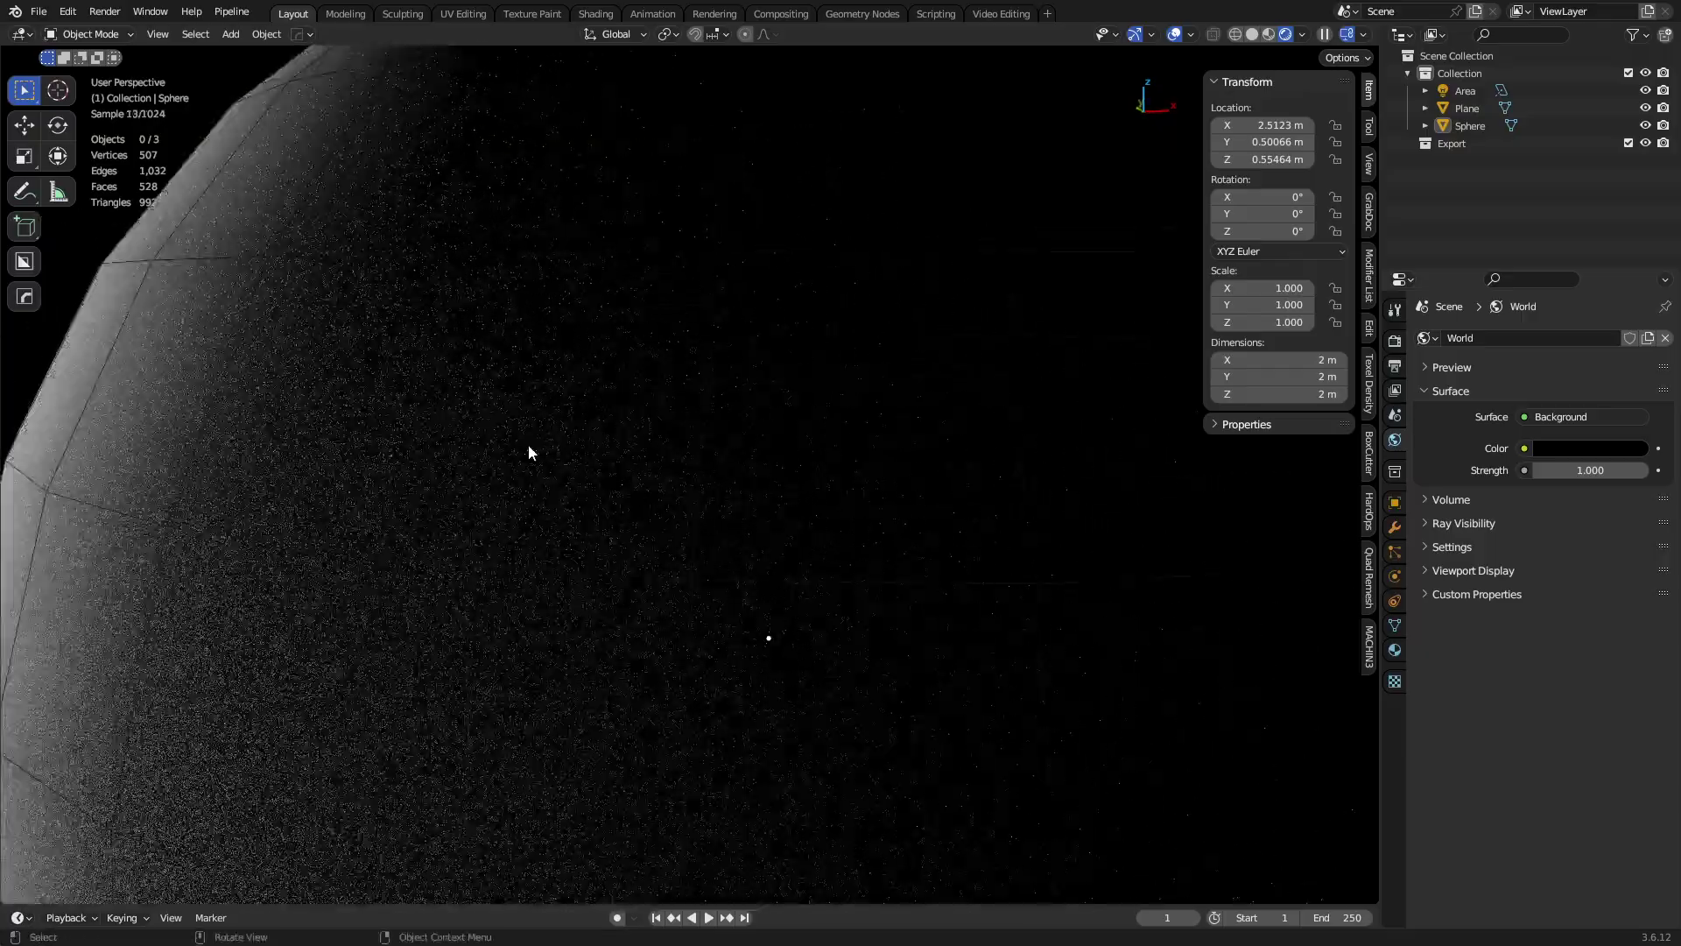
scroll(744, 401, down, 7)
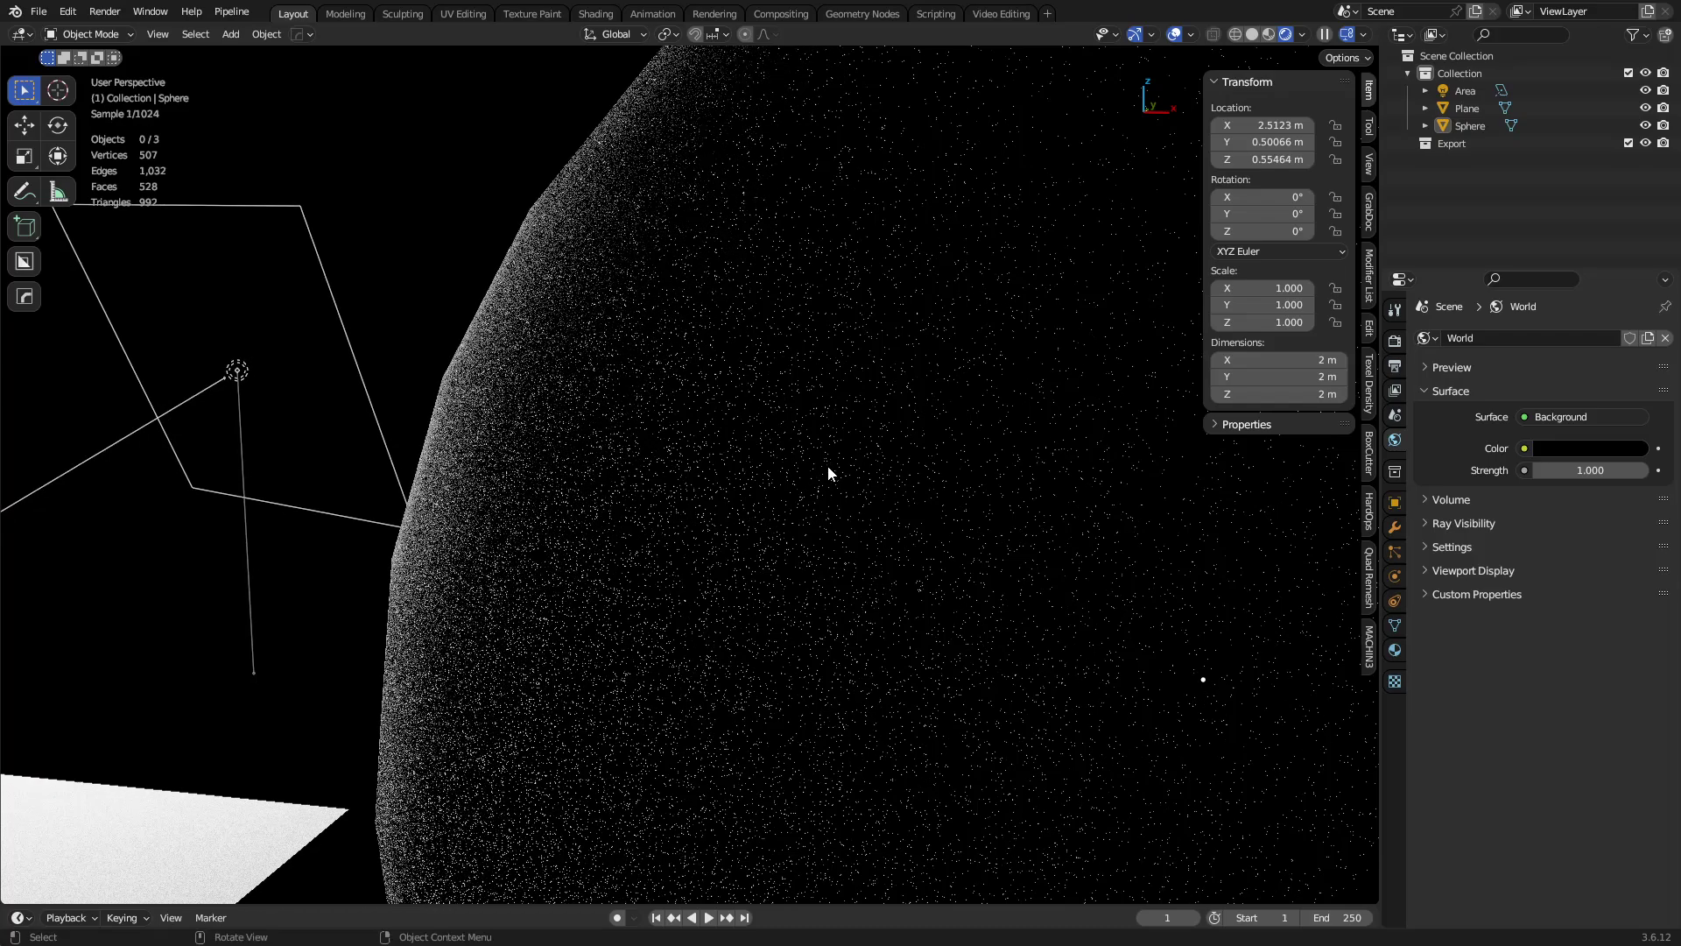
click(333, 509)
key(r)
key(z)
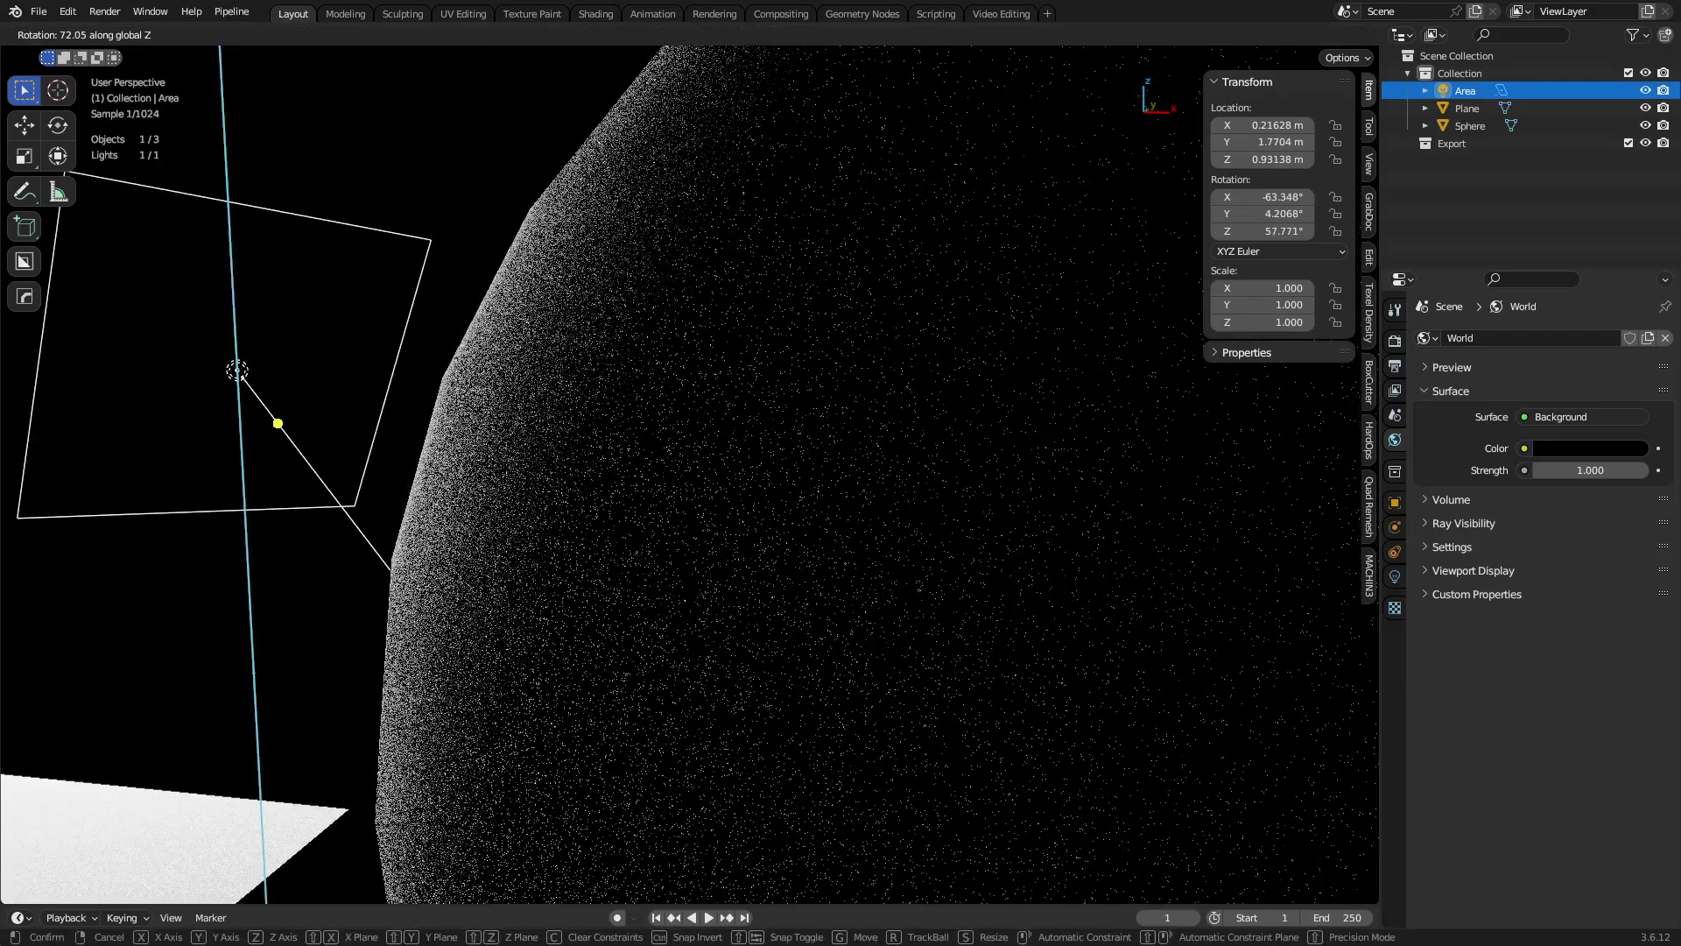
click(759, 501)
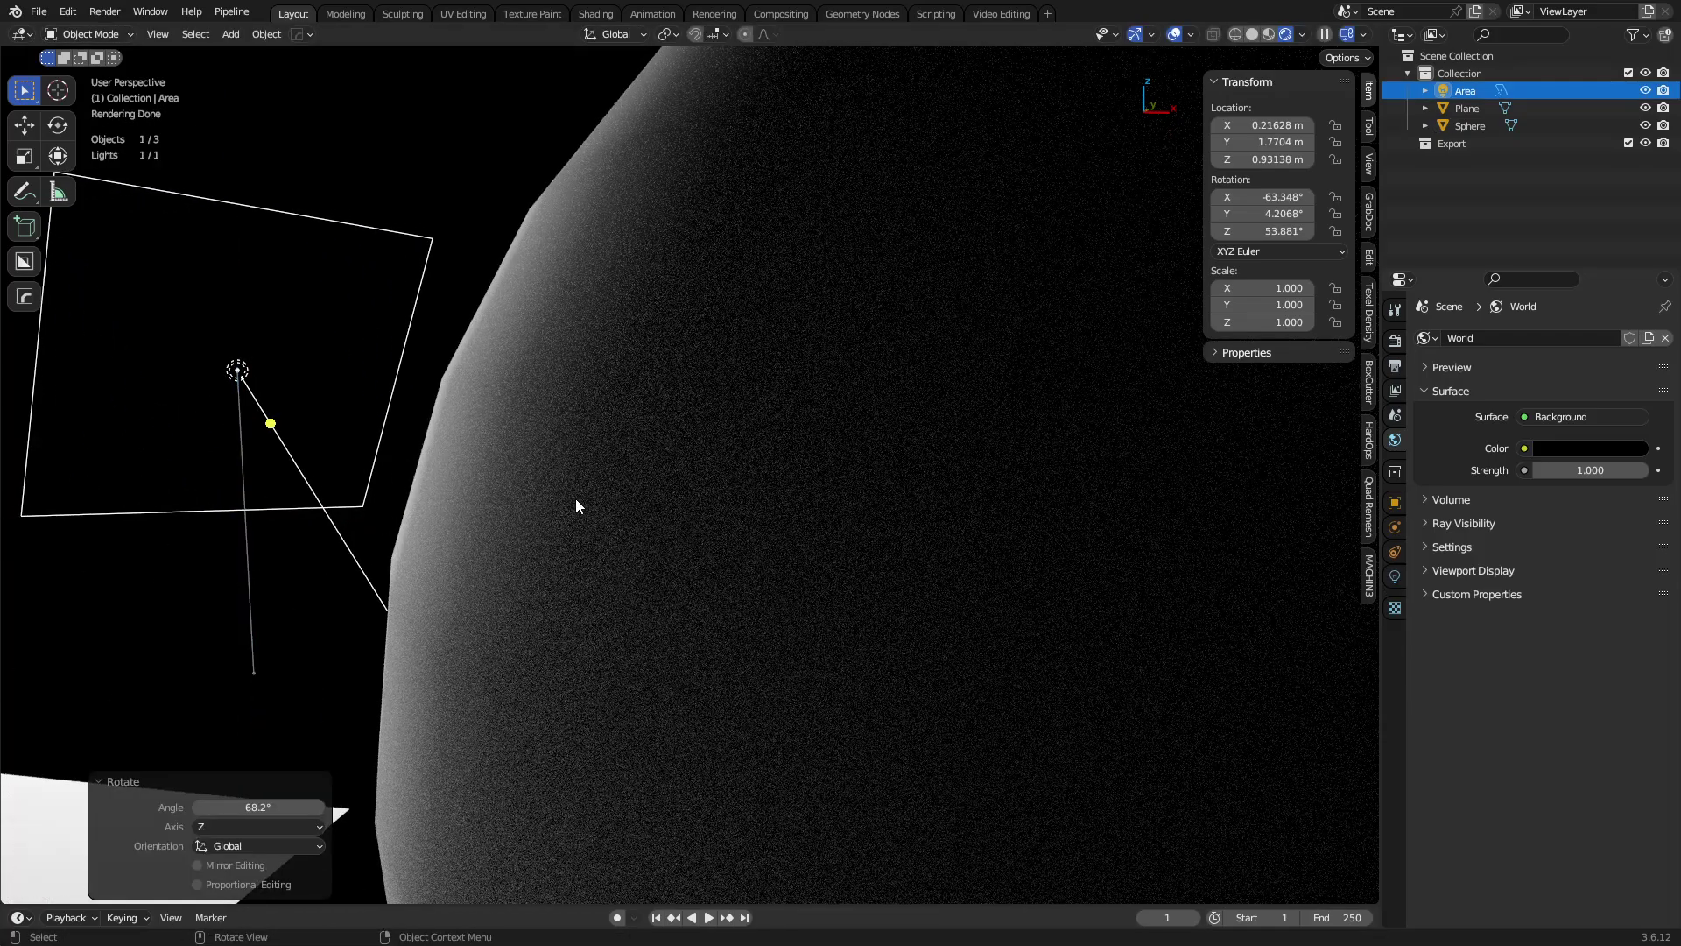
Step: Rotate the area light about -34.8° around the view axis so it faces the sphere
key(r)
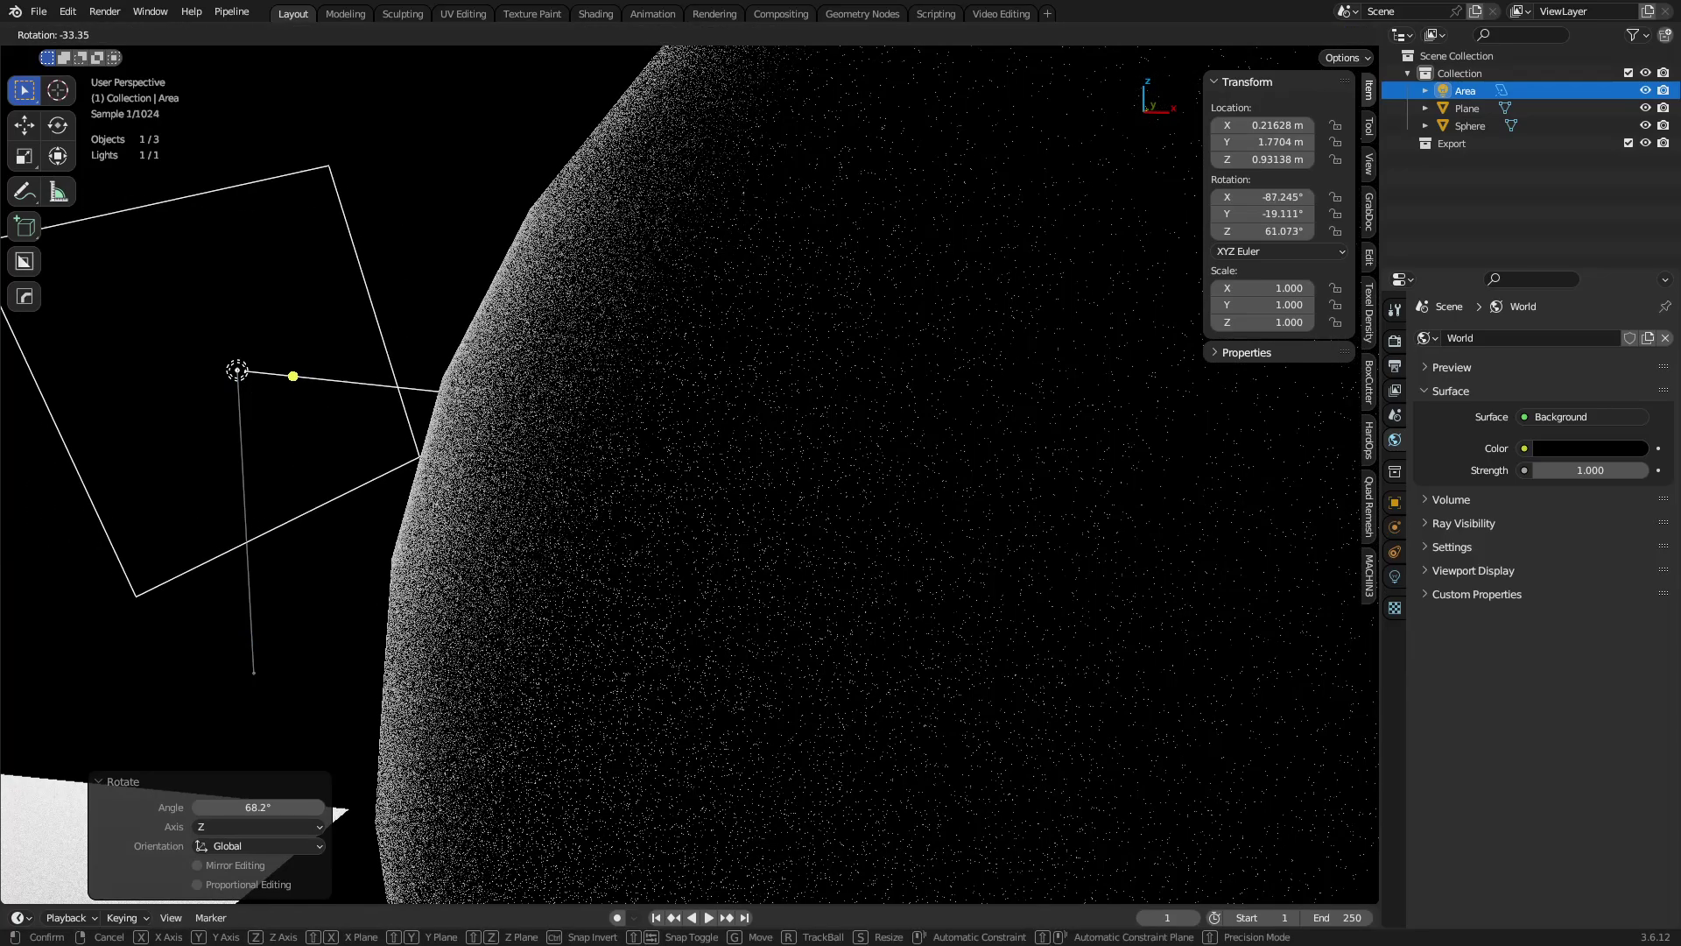
click(654, 489)
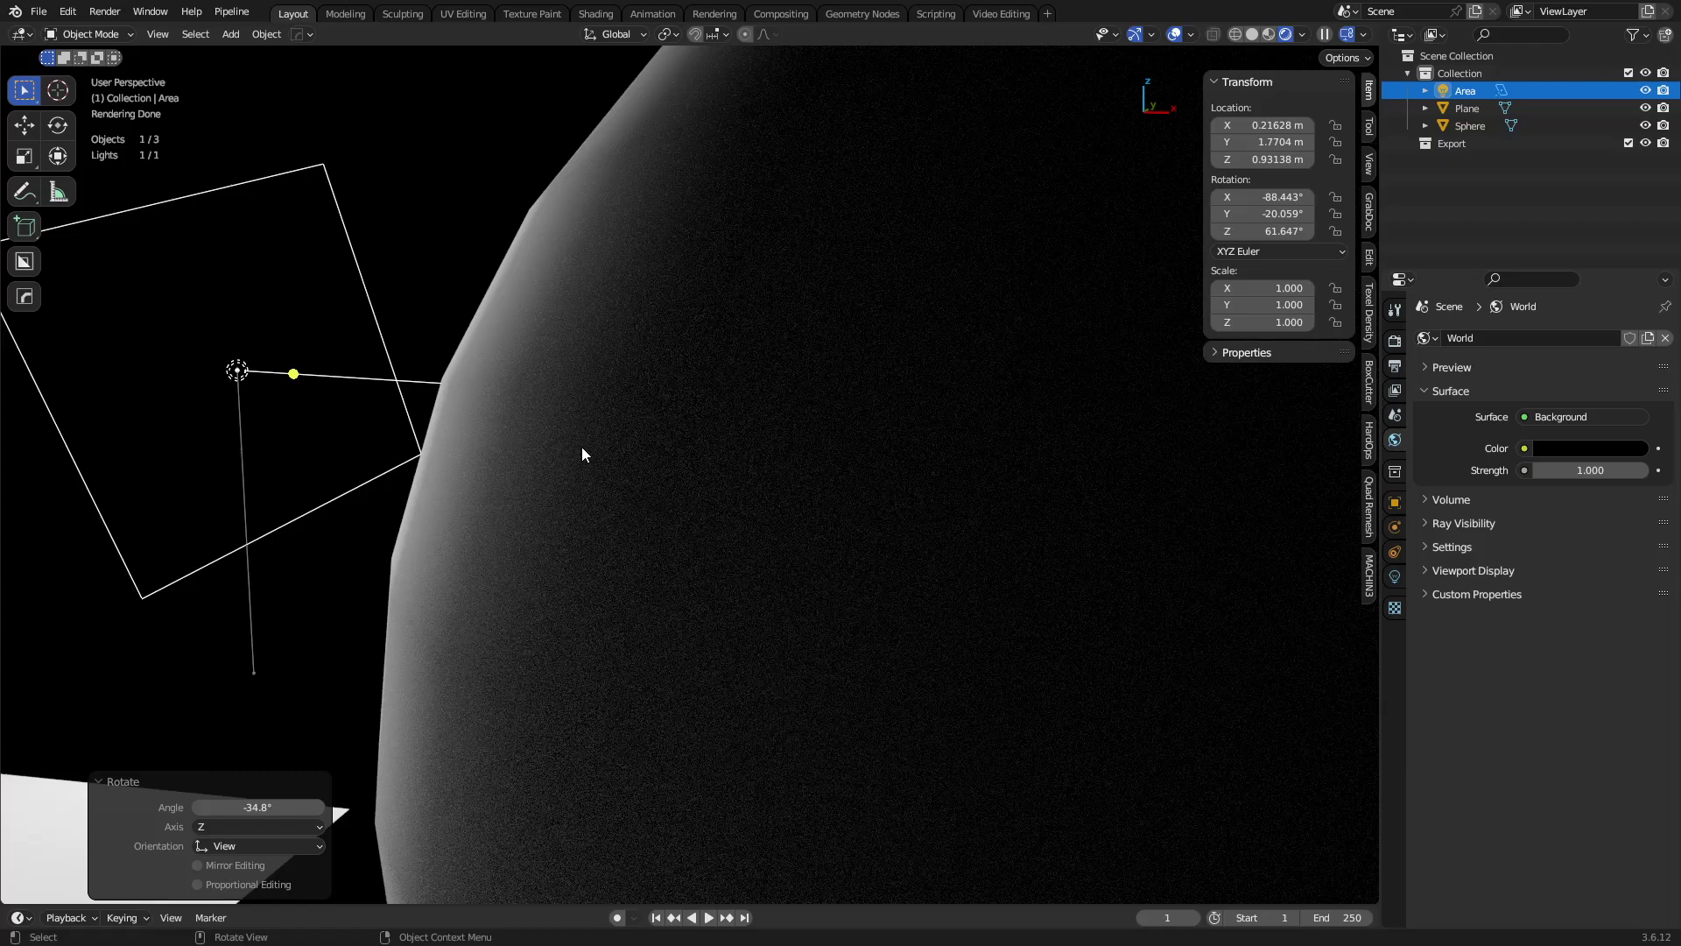
middle_drag(619, 454, 688, 375)
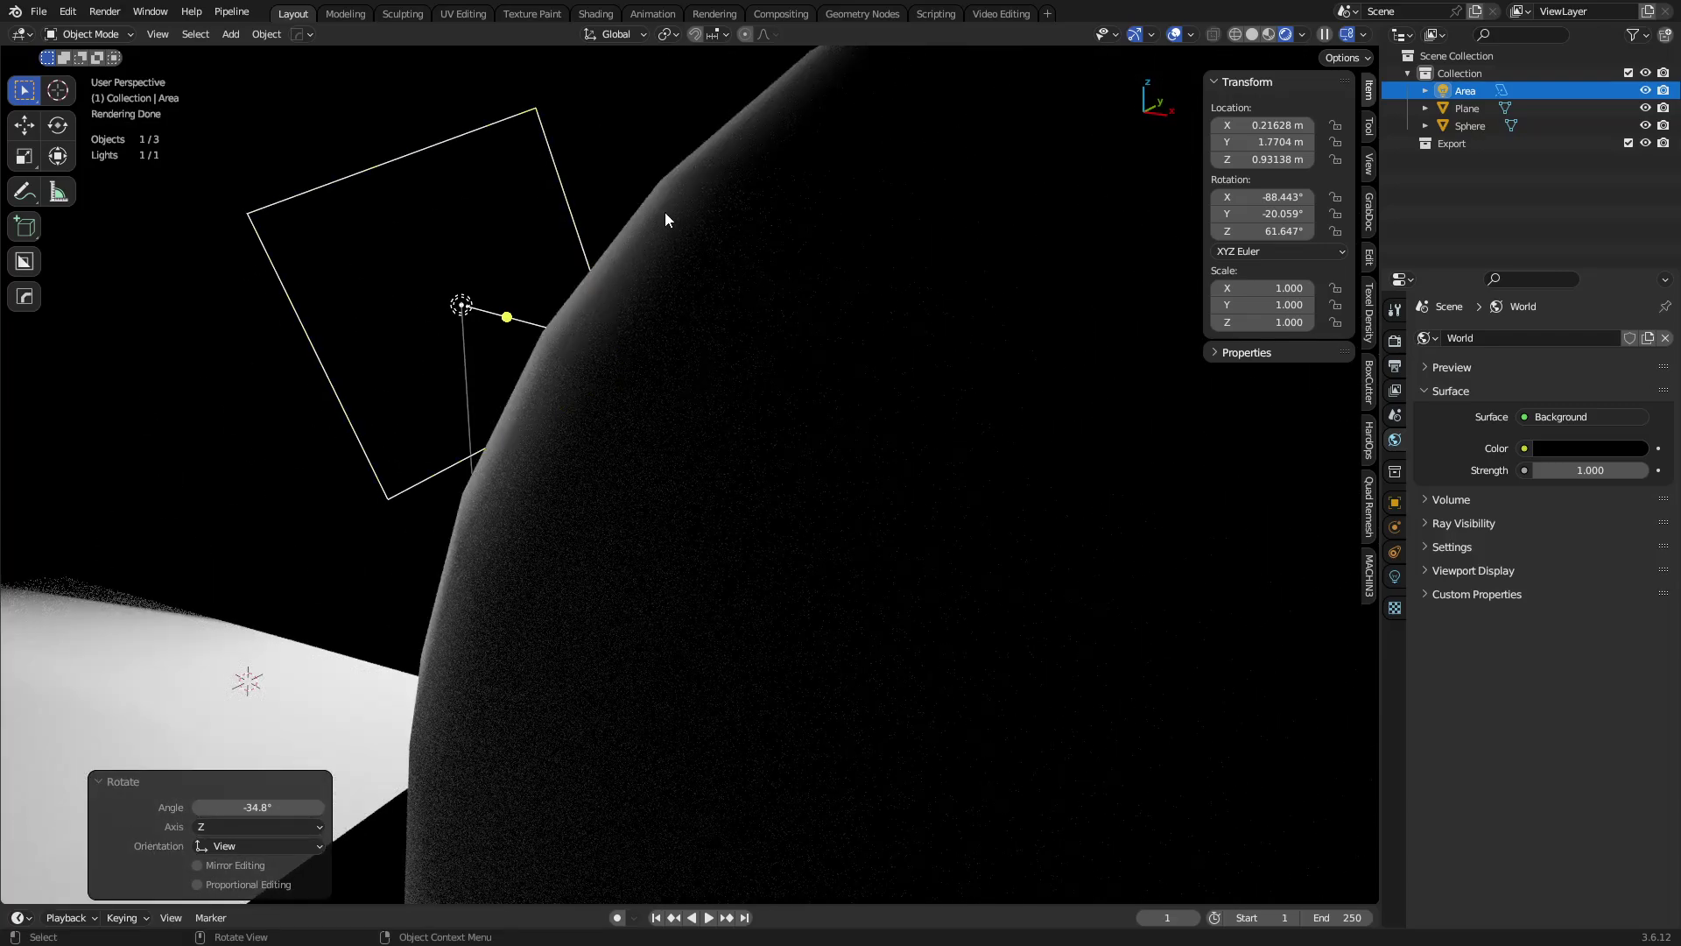
Step: Mark the sphere's boundary between light and shadow with freehand annotation strokes and erase them
middle_drag(665, 211, 974, 417)
scroll(869, 527, down, 1)
shift+middle_drag(869, 523, 769, 435)
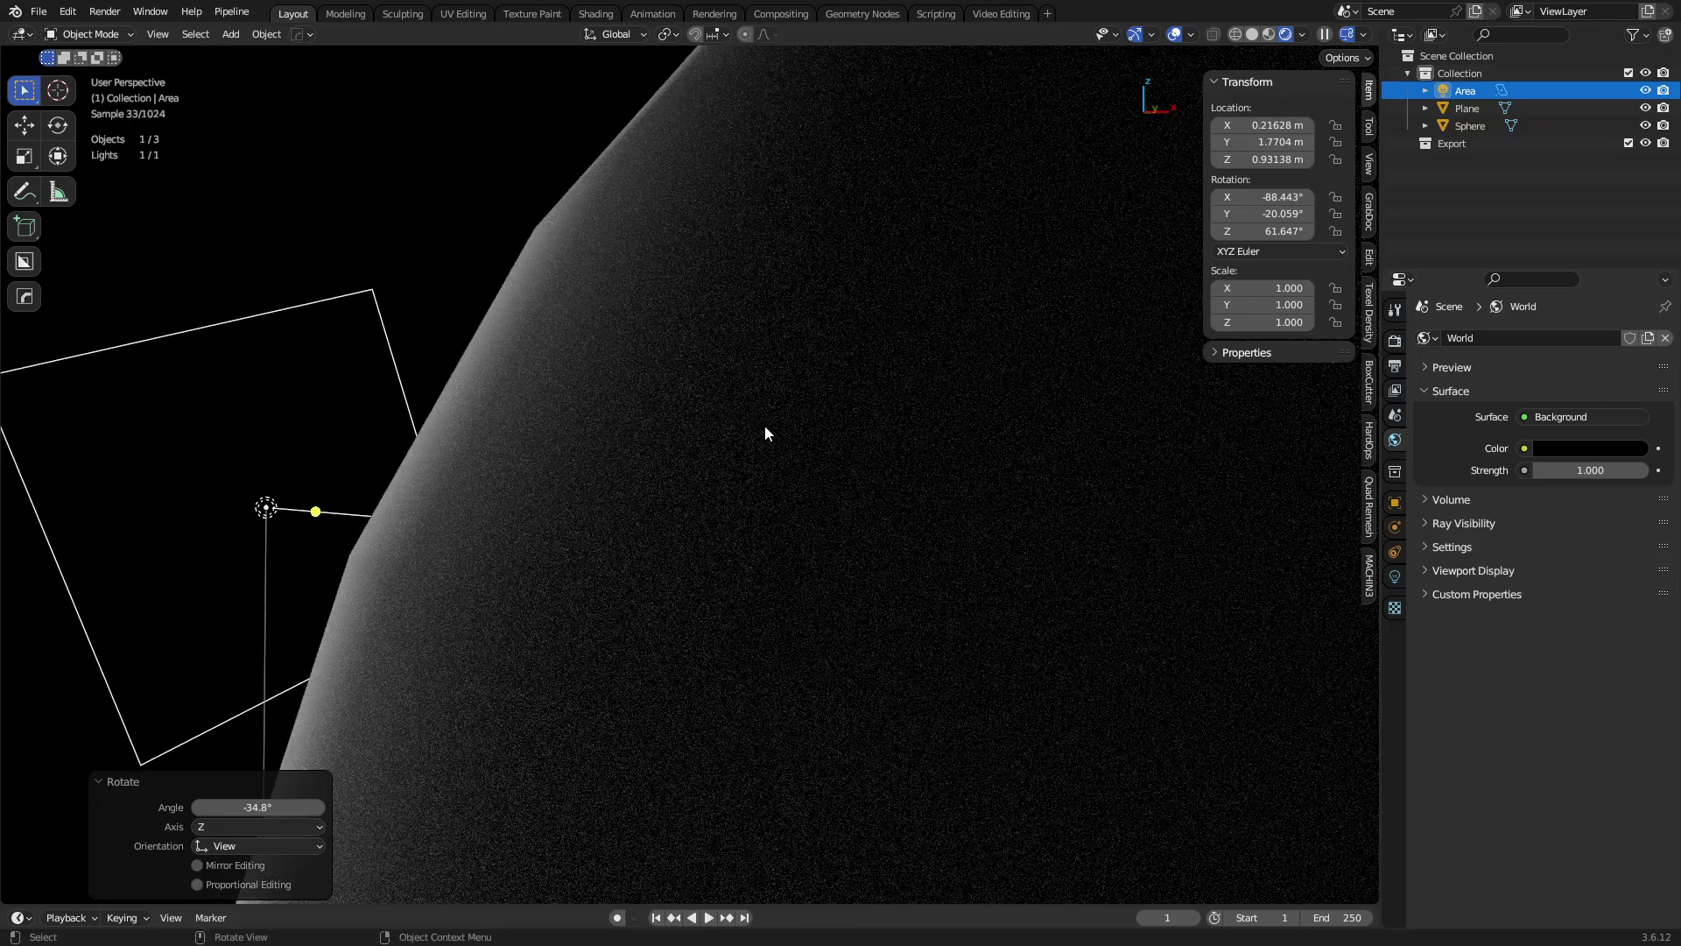
click(12, 195)
mouse_move(565, 243)
mouse_down()
mouse_move(415, 582)
mouse_move(537, 330)
mouse_move(578, 162)
mouse_up()
mouse_move(388, 603)
mouse_down()
mouse_move(597, 140)
mouse_move(355, 653)
mouse_up()
ctrl+drag(410, 530, 519, 334)
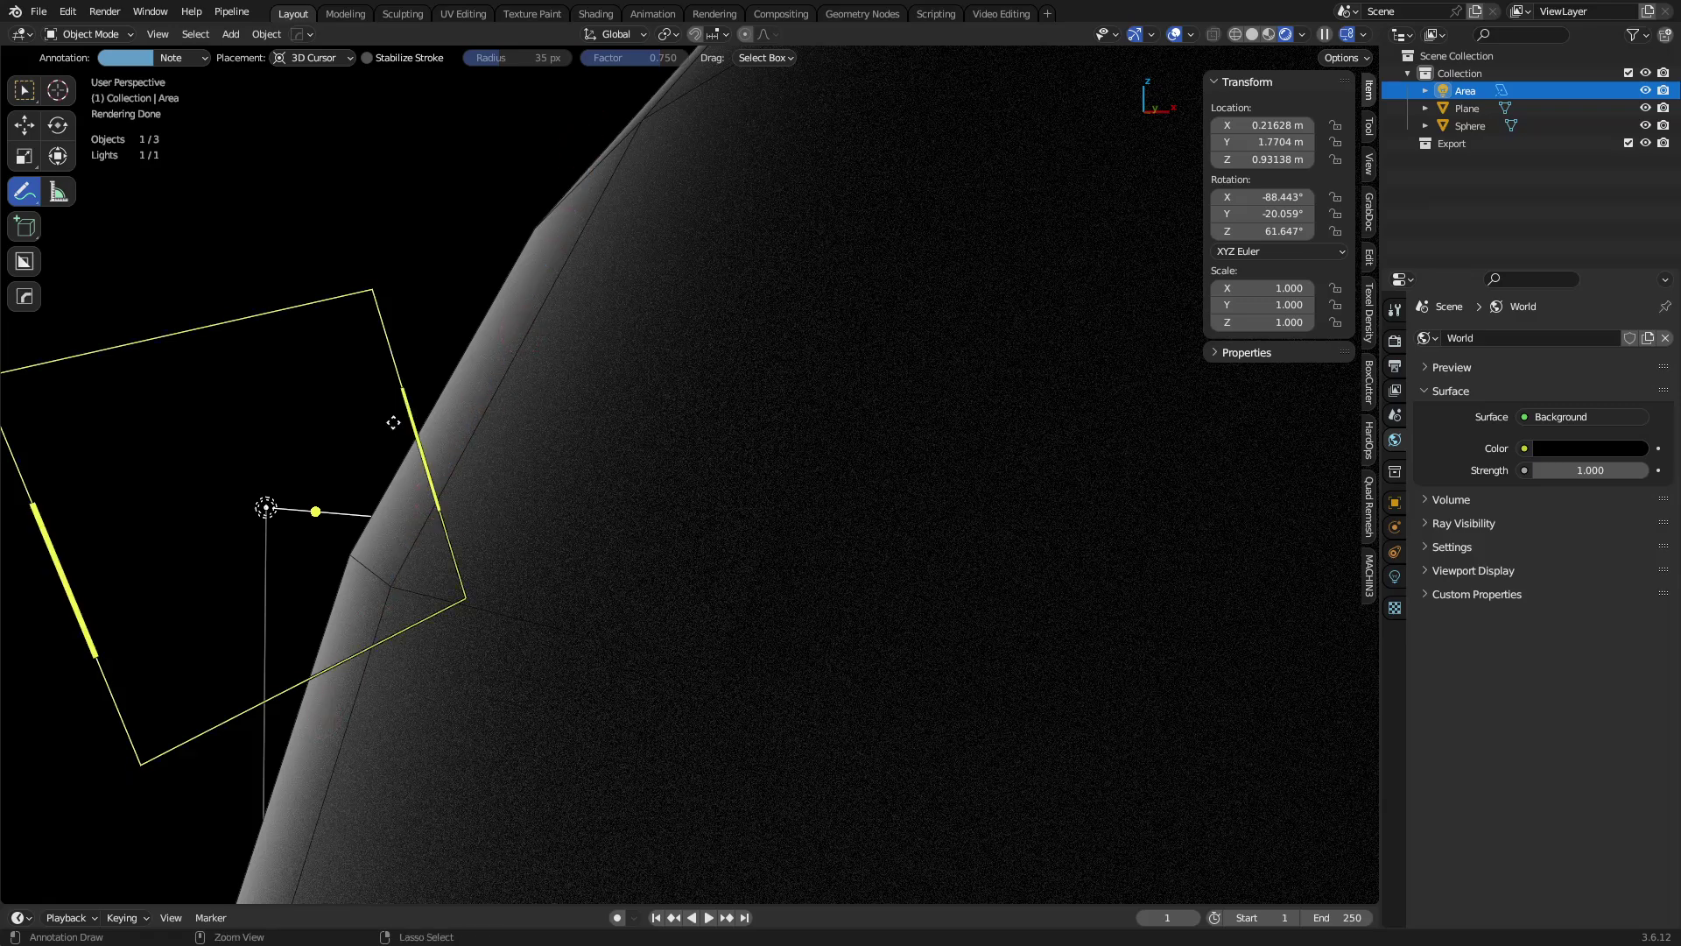
Step: Return to the selection tool and make the sphere the active object, leaving everything deselected
click(22, 95)
click(423, 234)
scroll(669, 486, down, 3)
scroll(668, 485, down, 5)
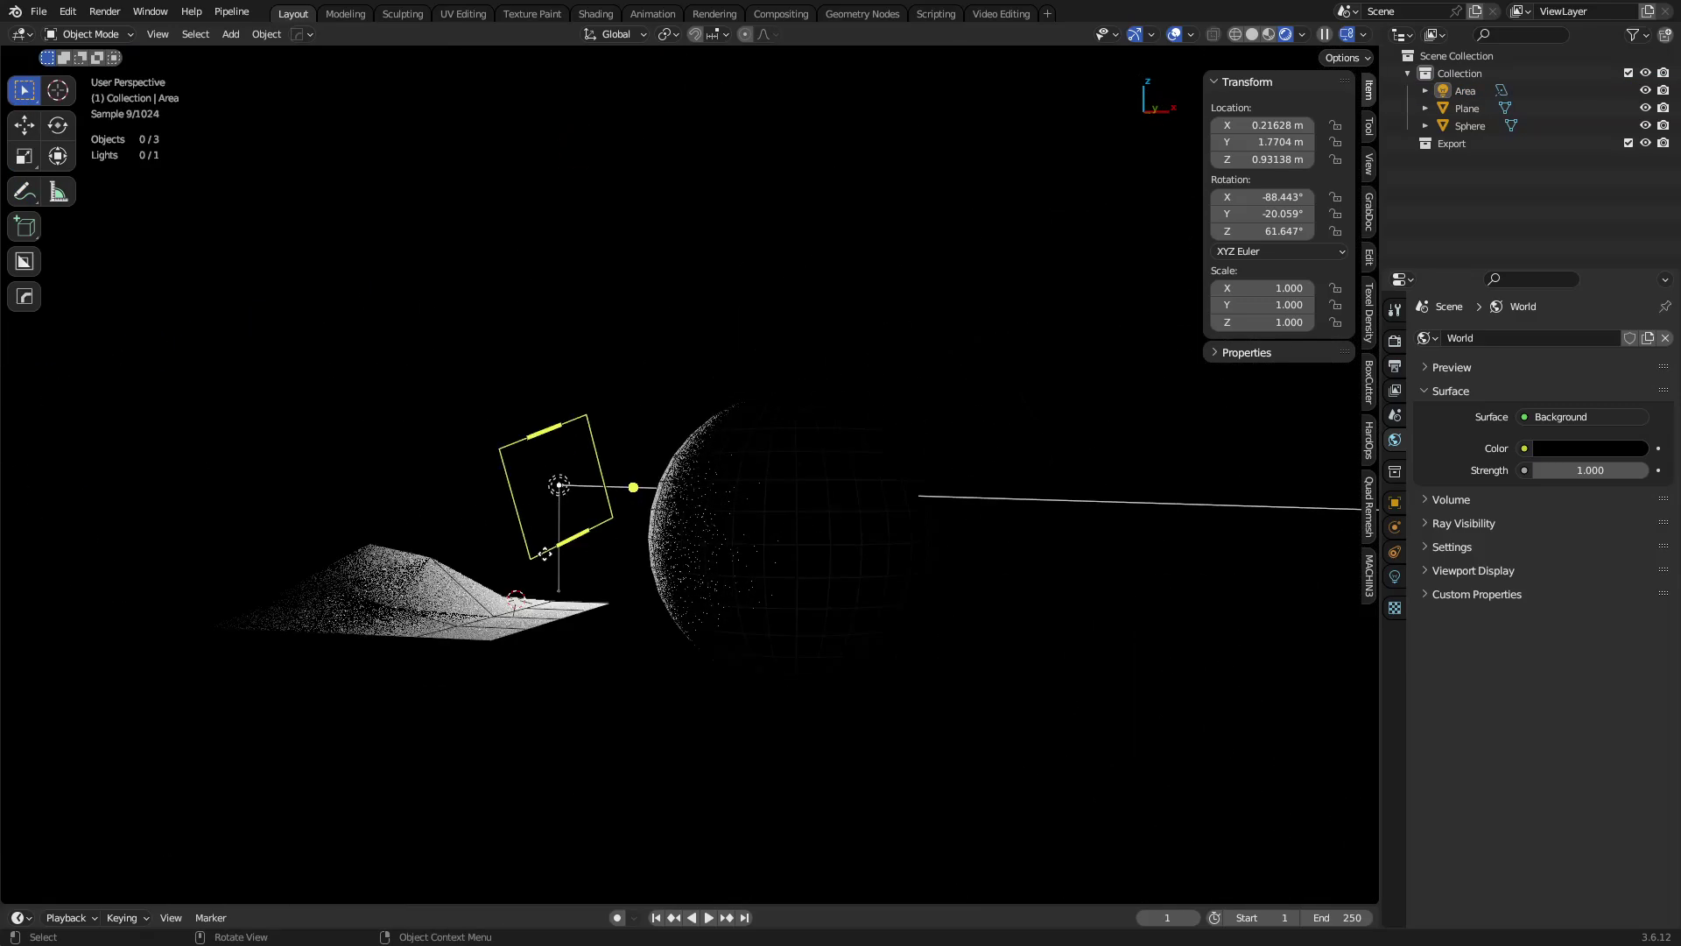
middle_drag(804, 569, 985, 571)
shift+middle_drag(788, 579, 812, 525)
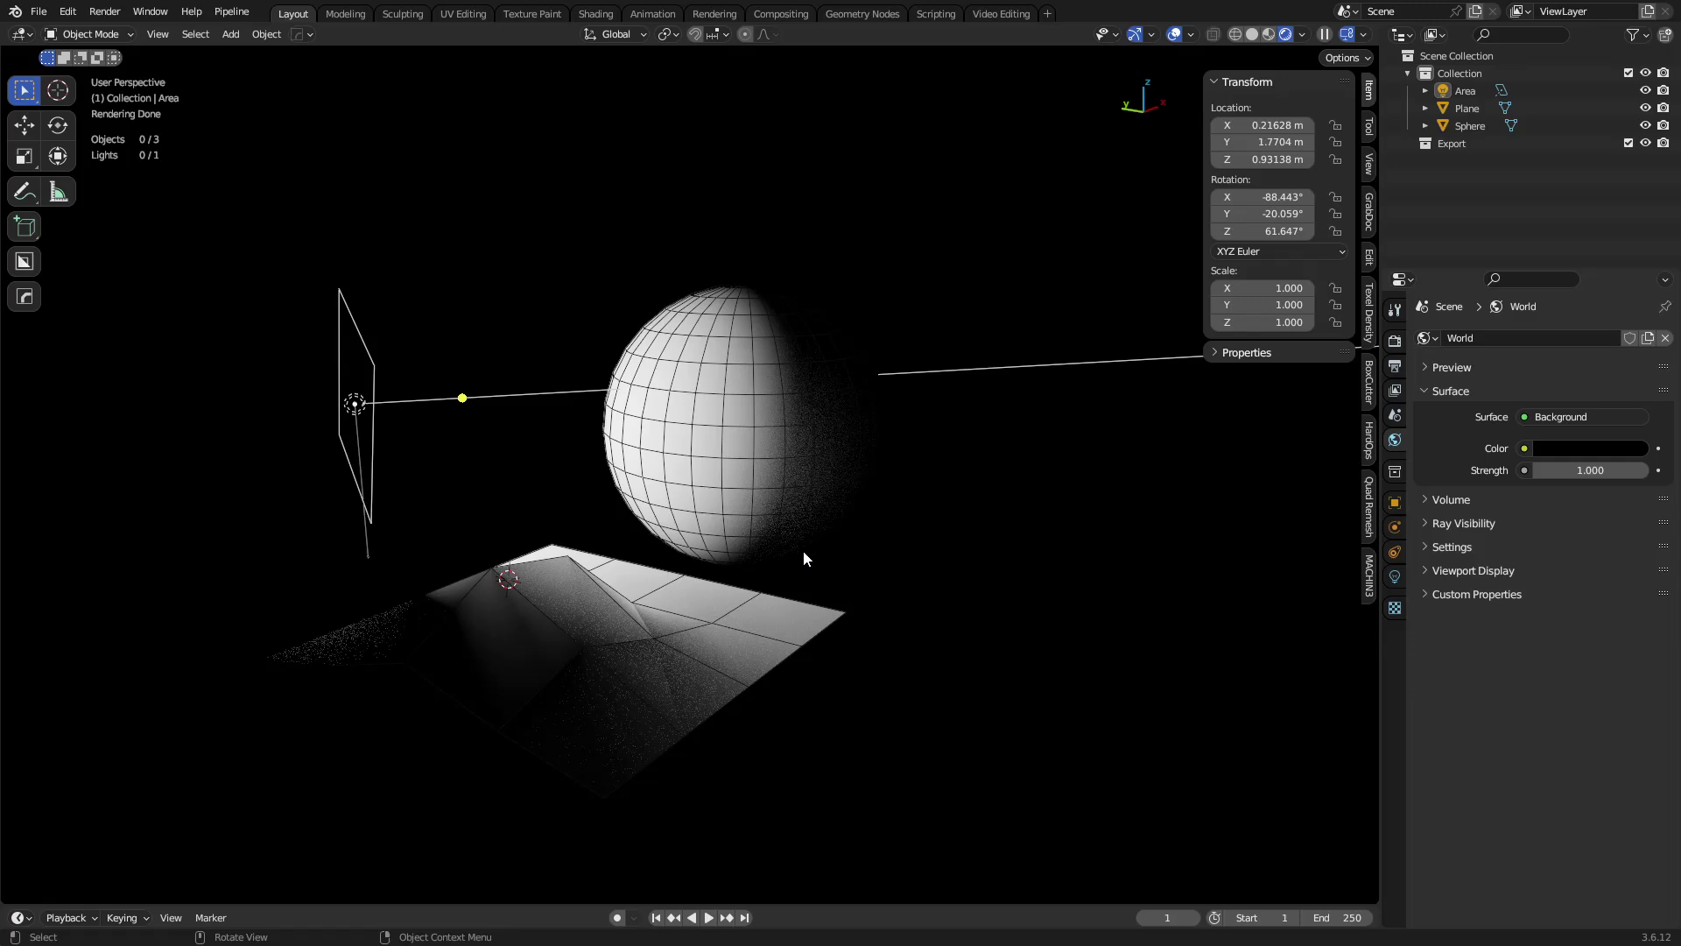
click(737, 482)
click(417, 429)
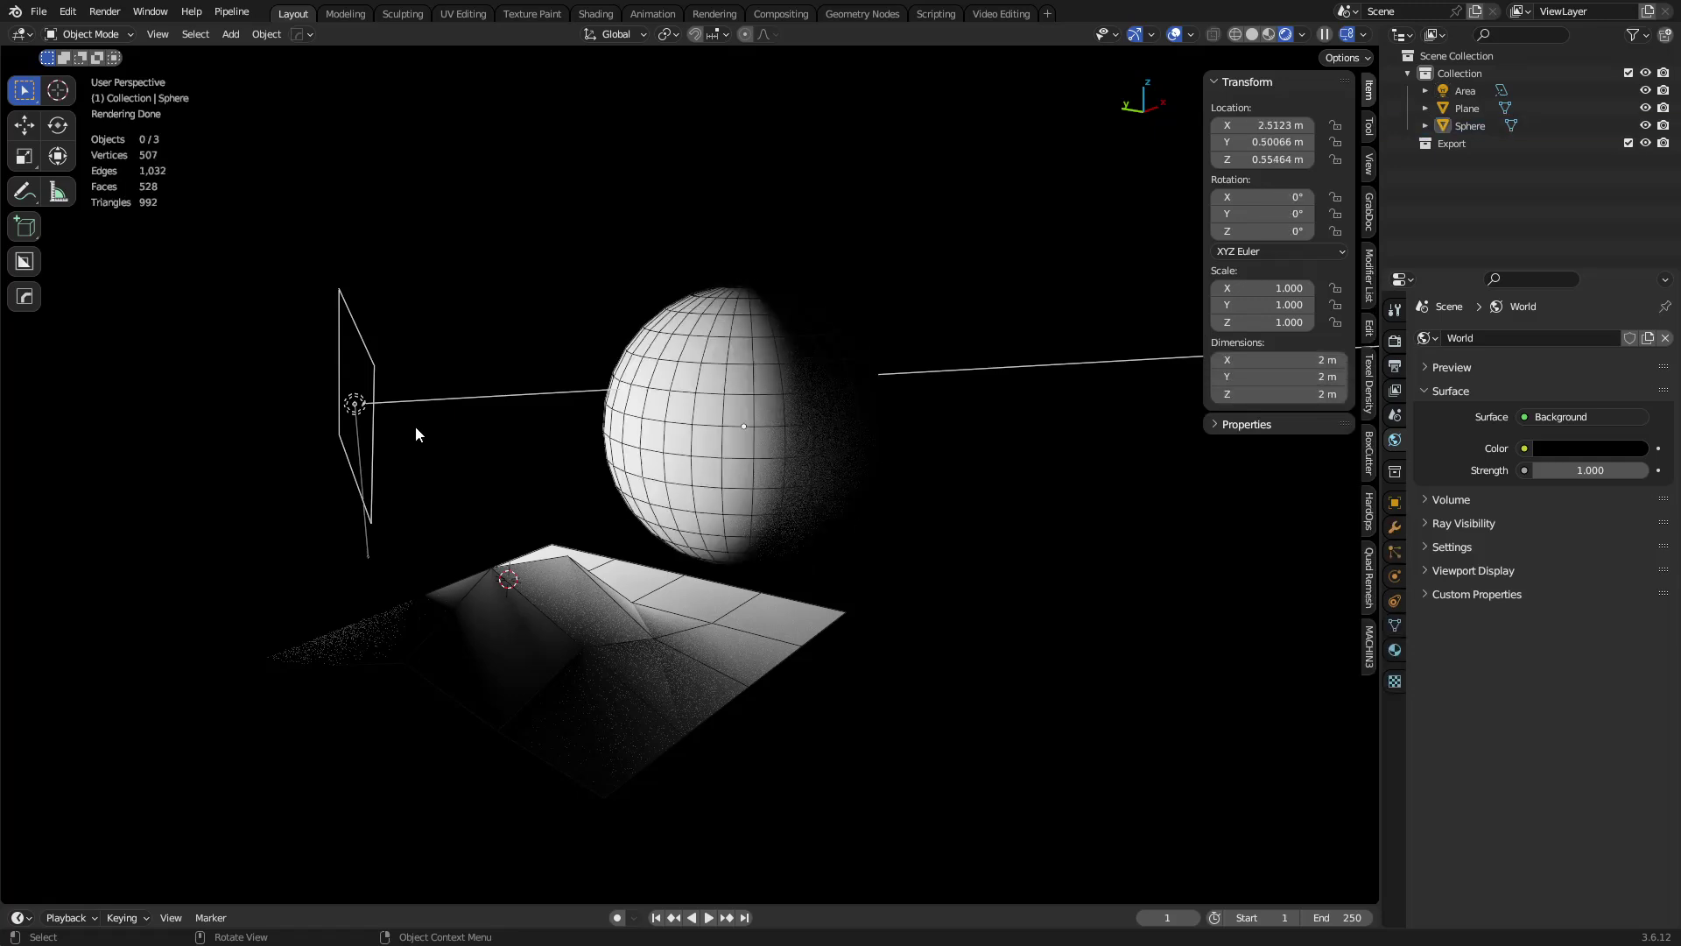
Step: Shrink the area light uniformly to a scale of about 0.109, deselect it, and inspect the sphere's shadow boundary up close
click(375, 446)
key(s)
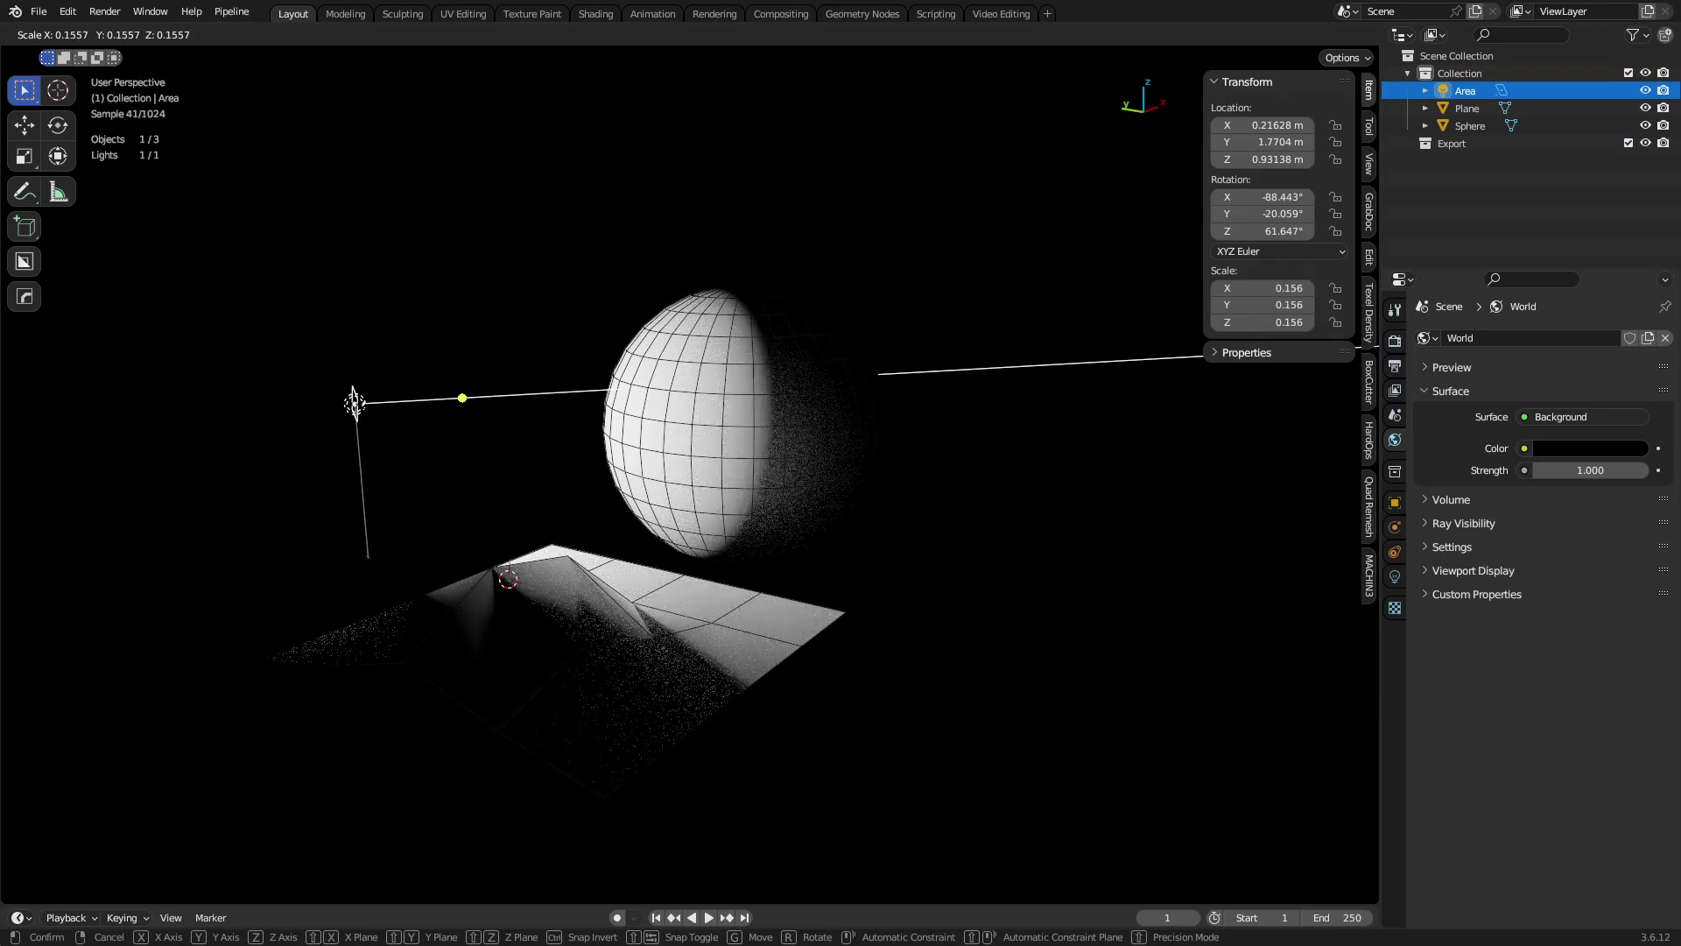
click(408, 439)
scroll(779, 276, up, 3)
middle_drag(965, 645, 668, 494)
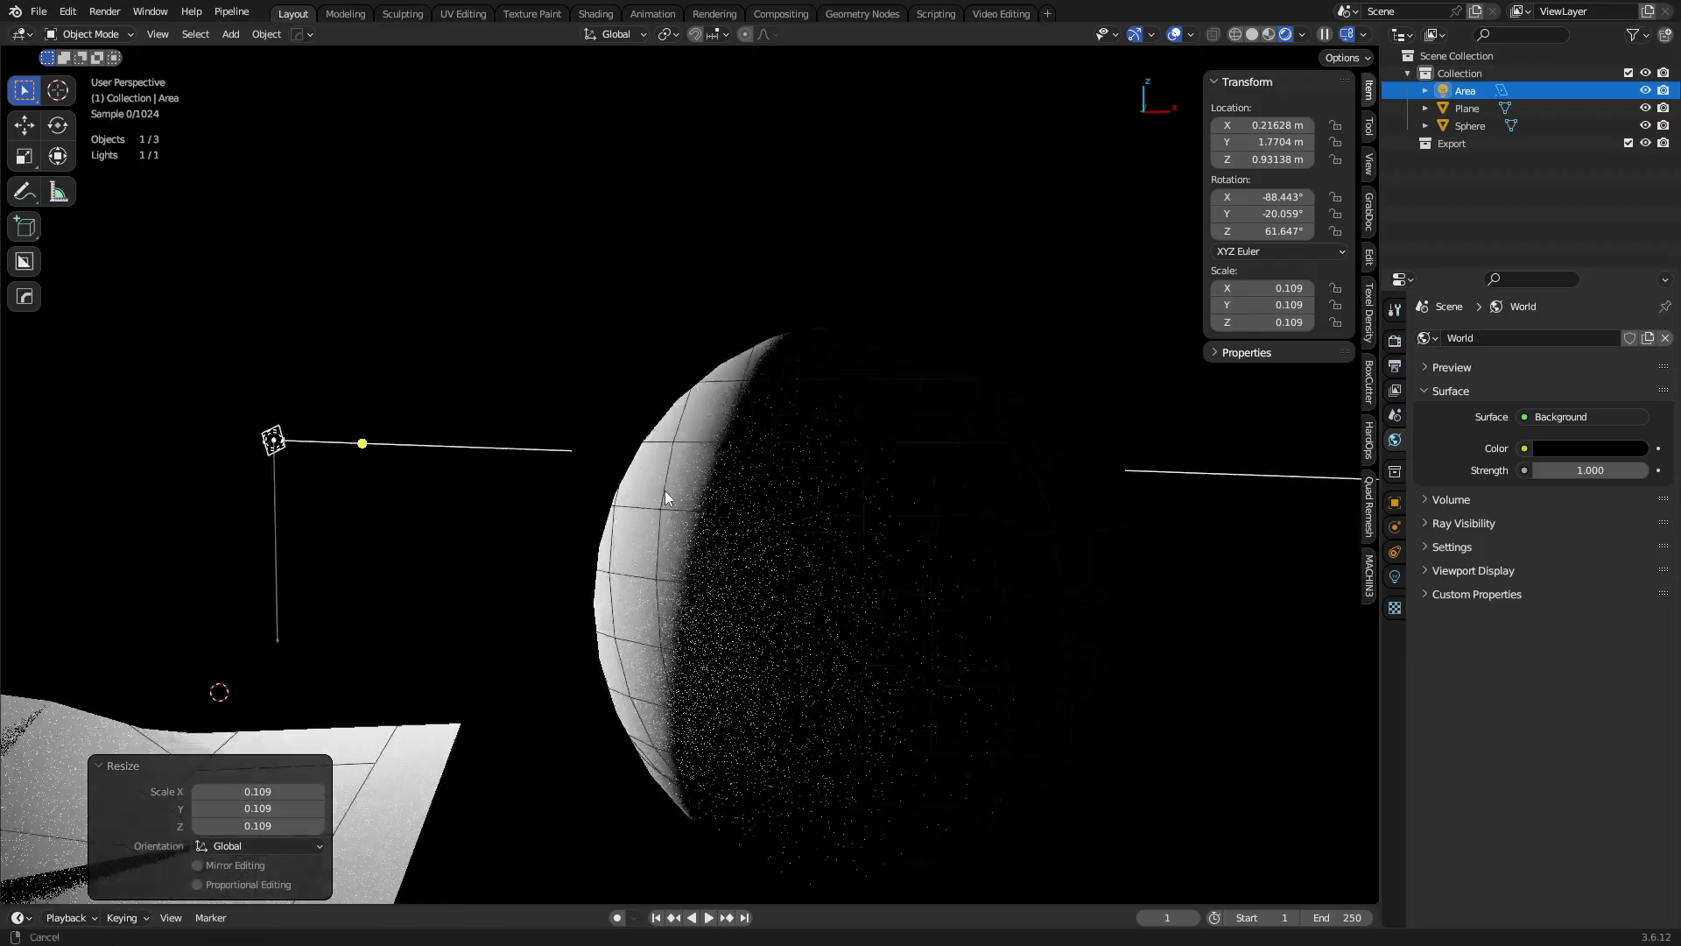
scroll(641, 474, up, 6)
scroll(677, 512, down, 1)
key(a)
key(a)
scroll(610, 518, down, 3)
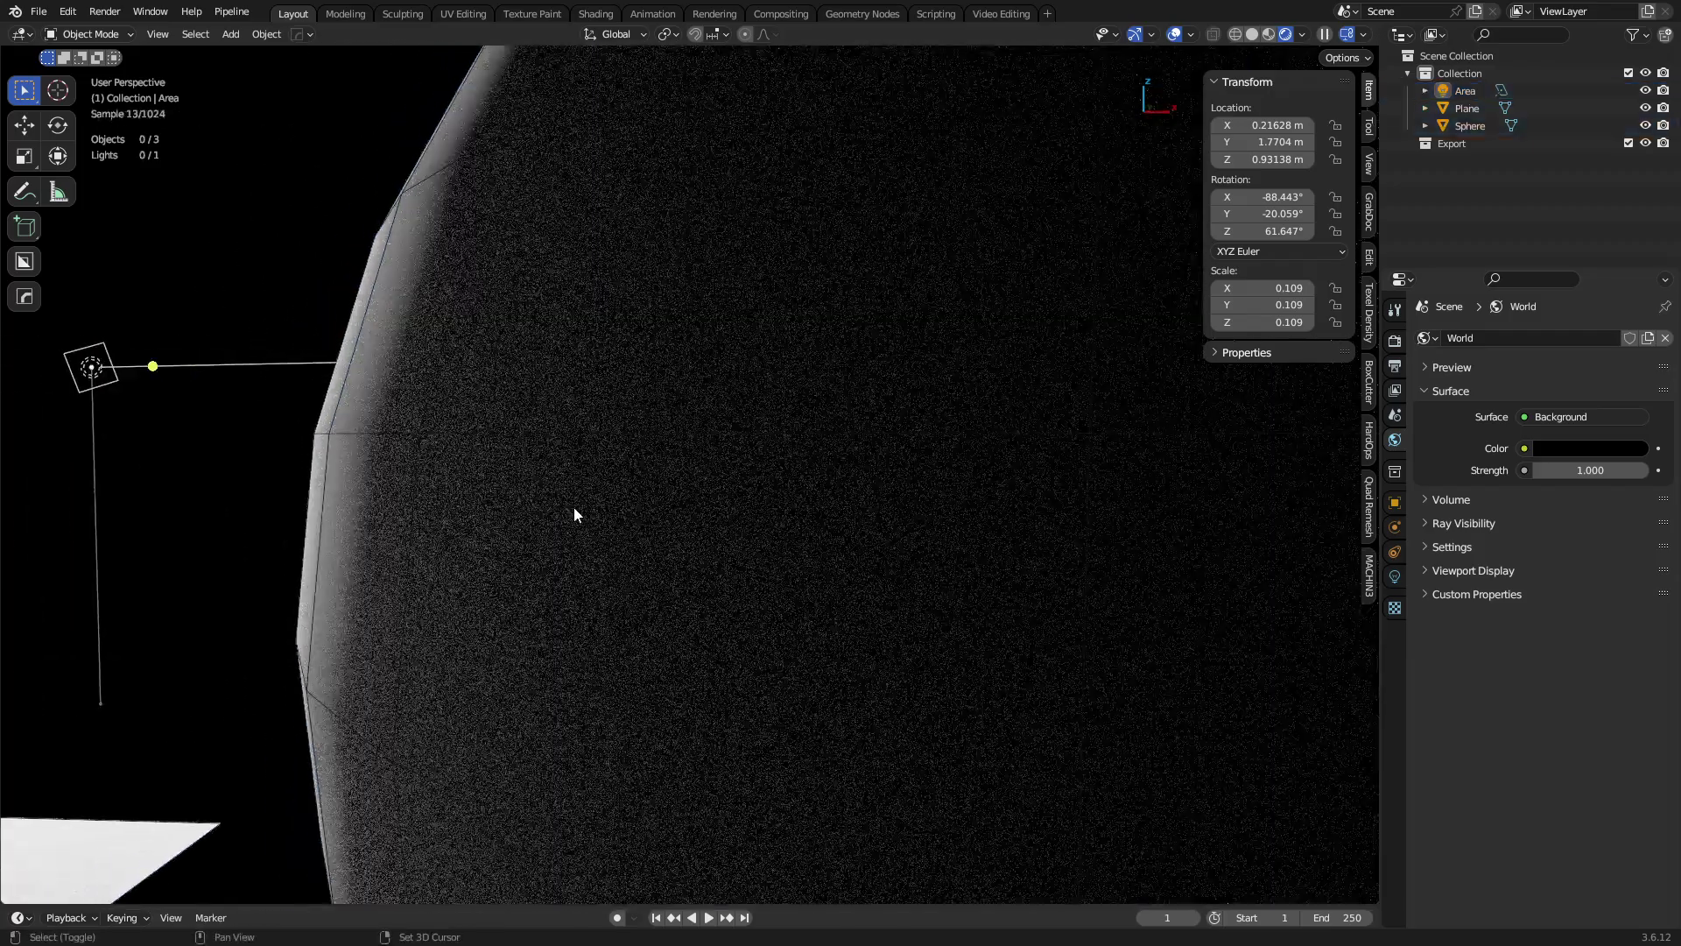
middle_drag(685, 520, 769, 539)
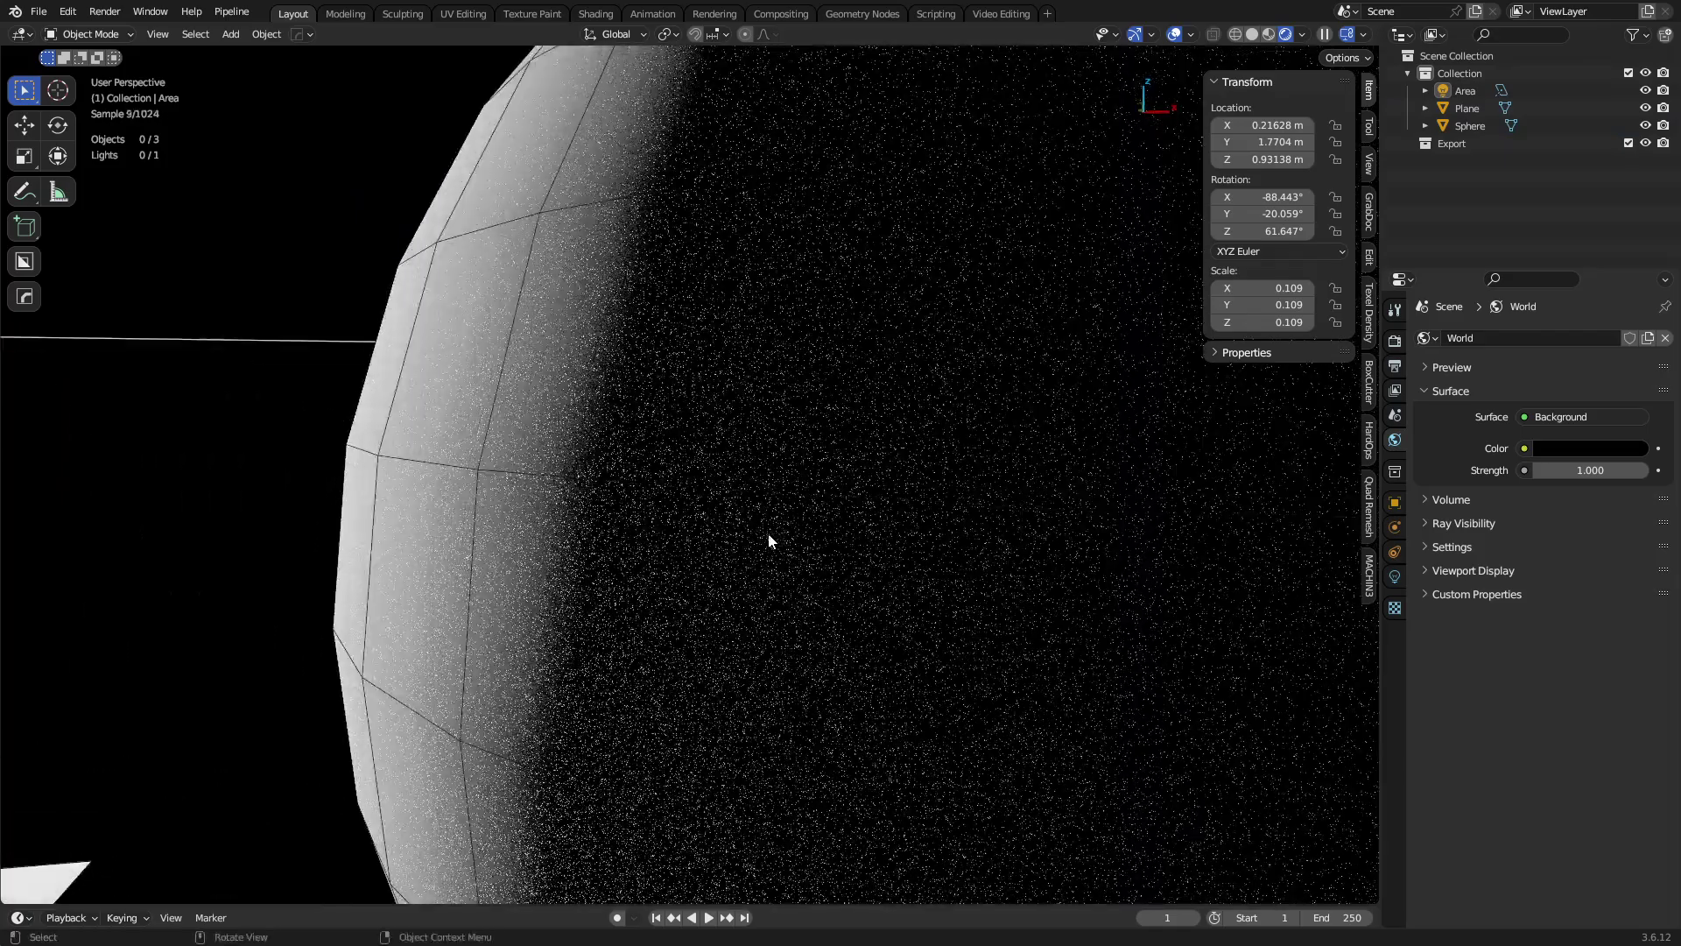
Step: Enlarge the area light uniformly to a scale of about 2.024
scroll(755, 534, down, 6)
shift+middle_drag(625, 604, 1002, 514)
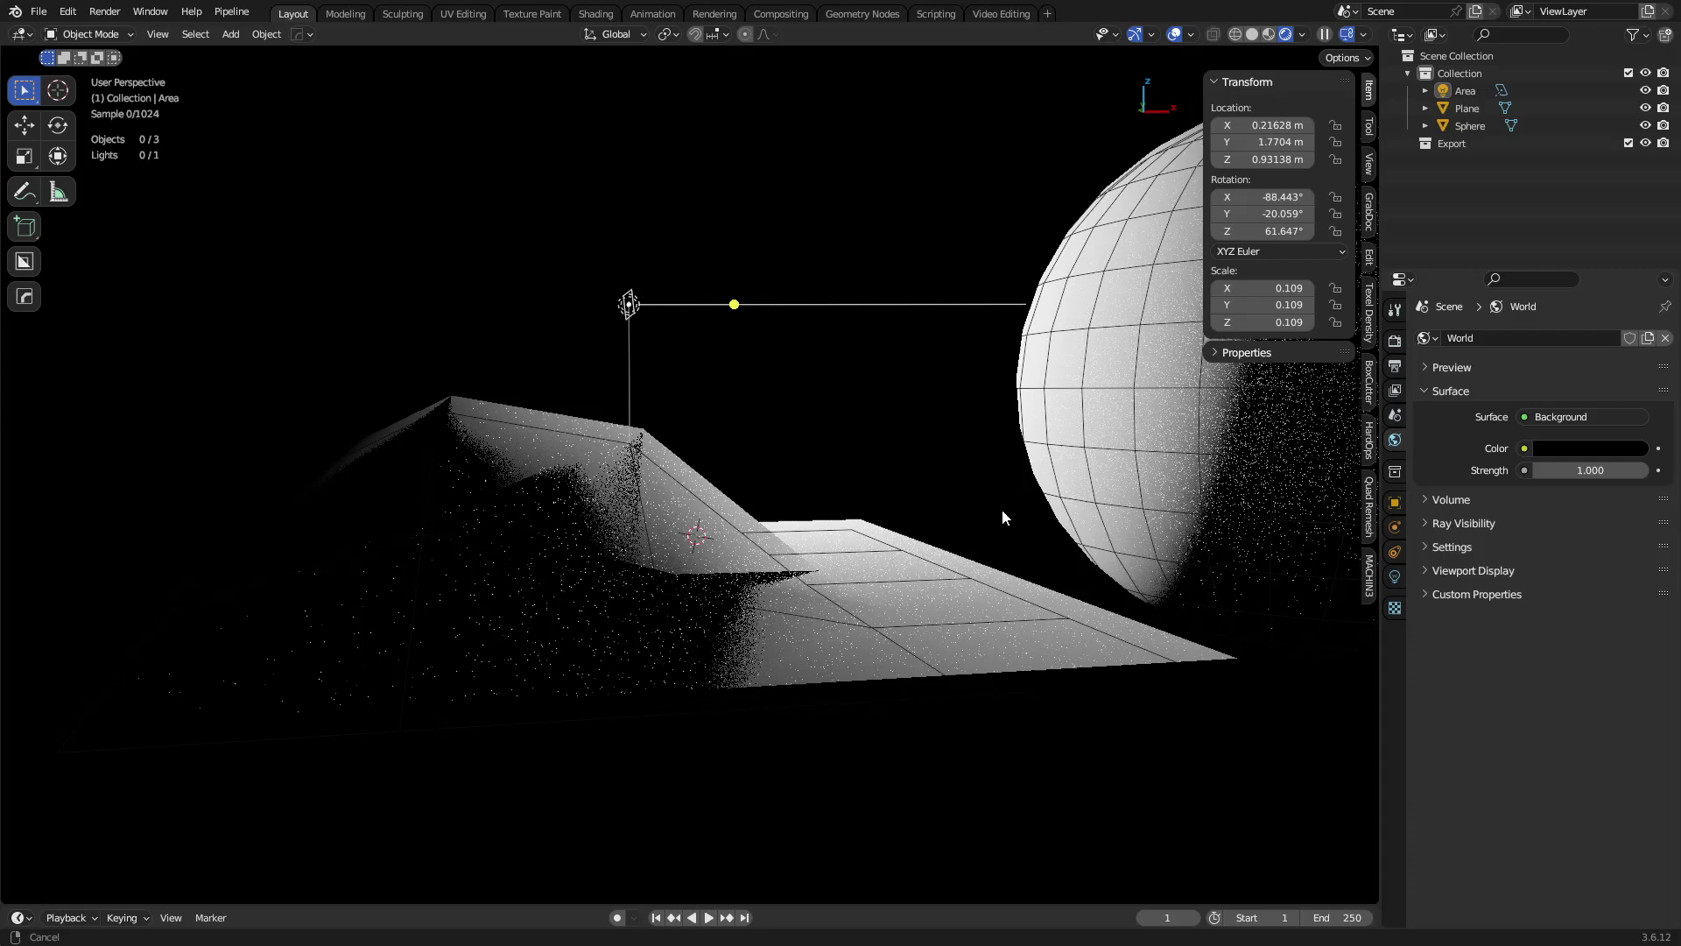
click(681, 361)
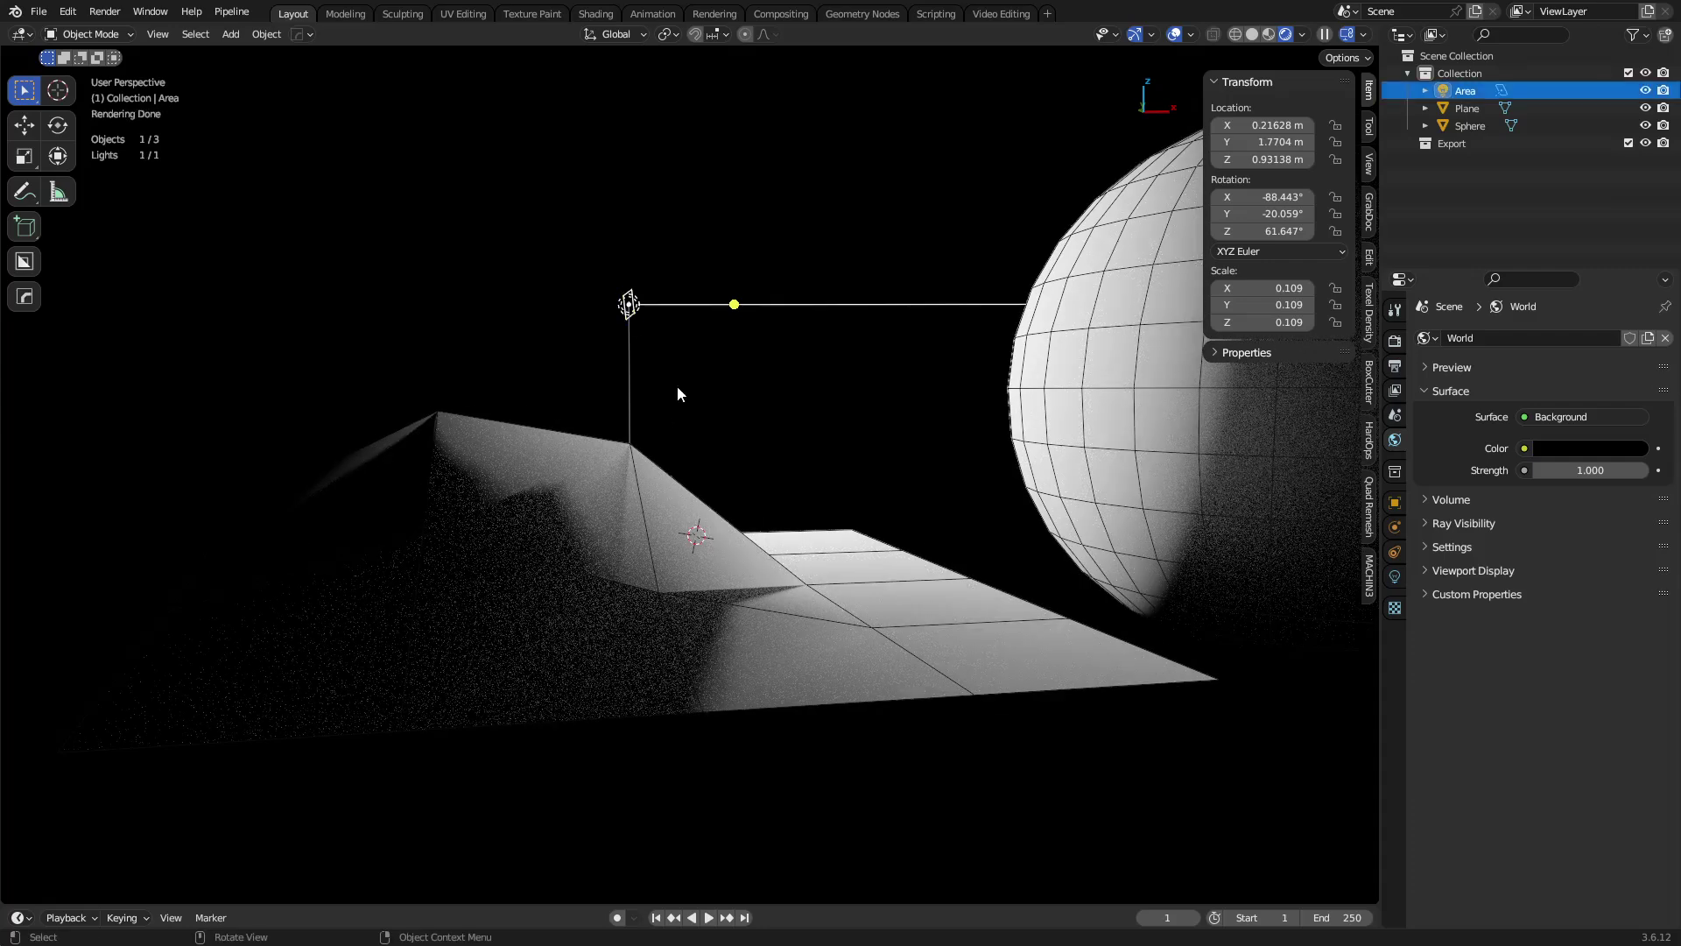
key(s)
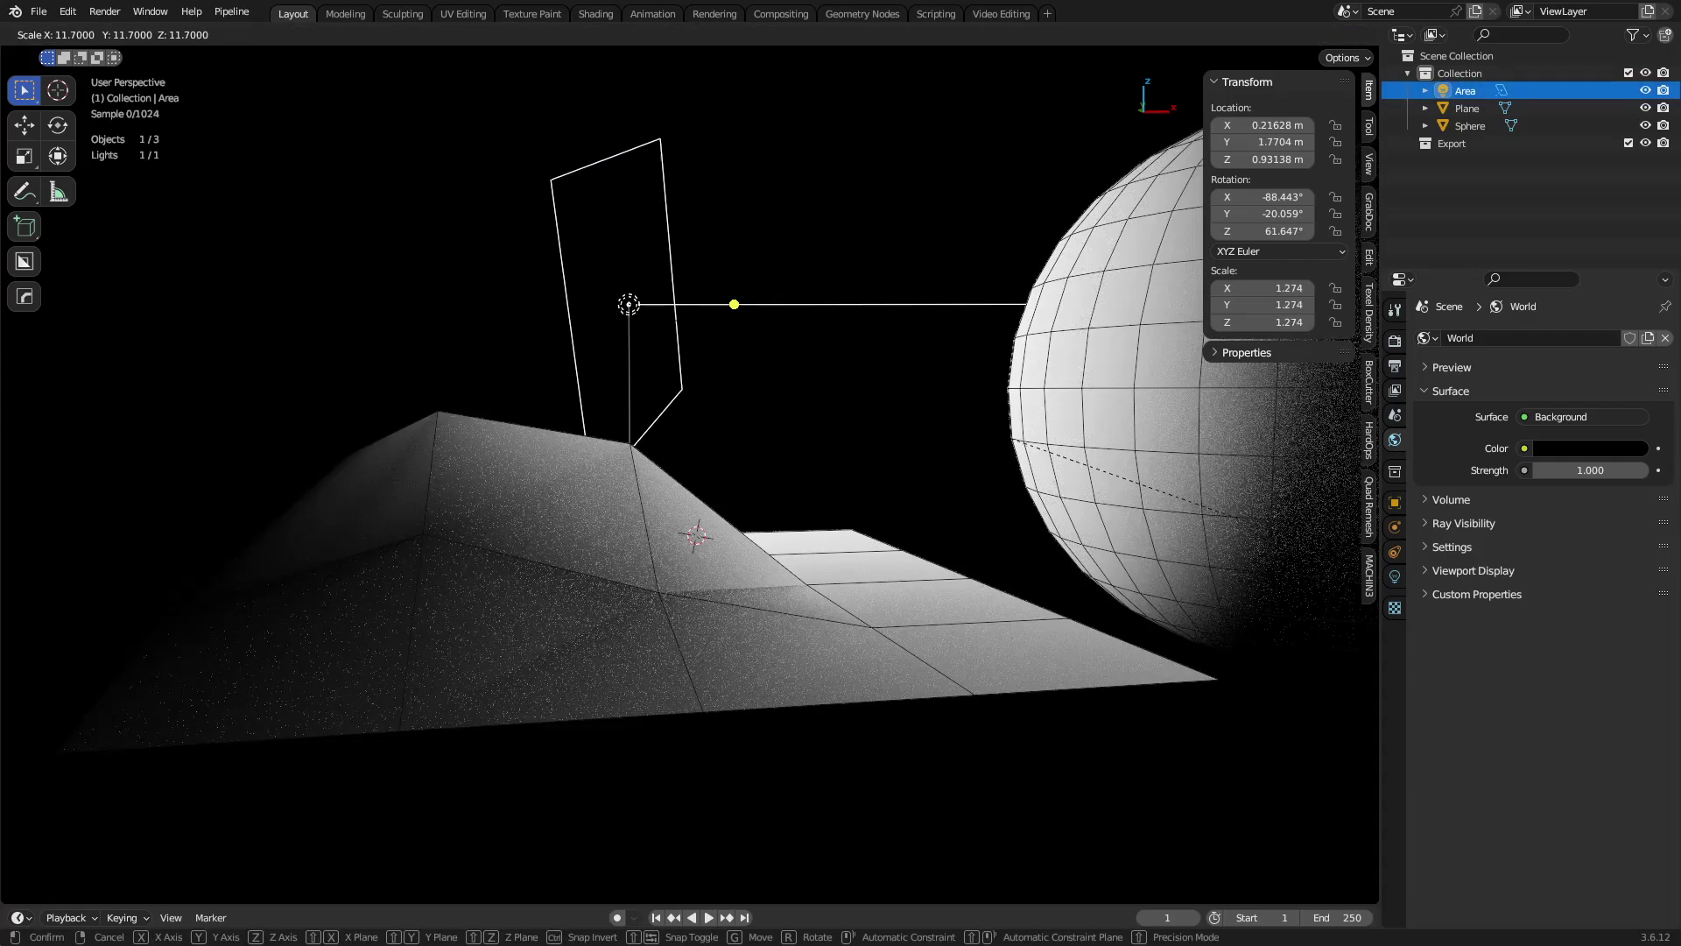
click(1079, 401)
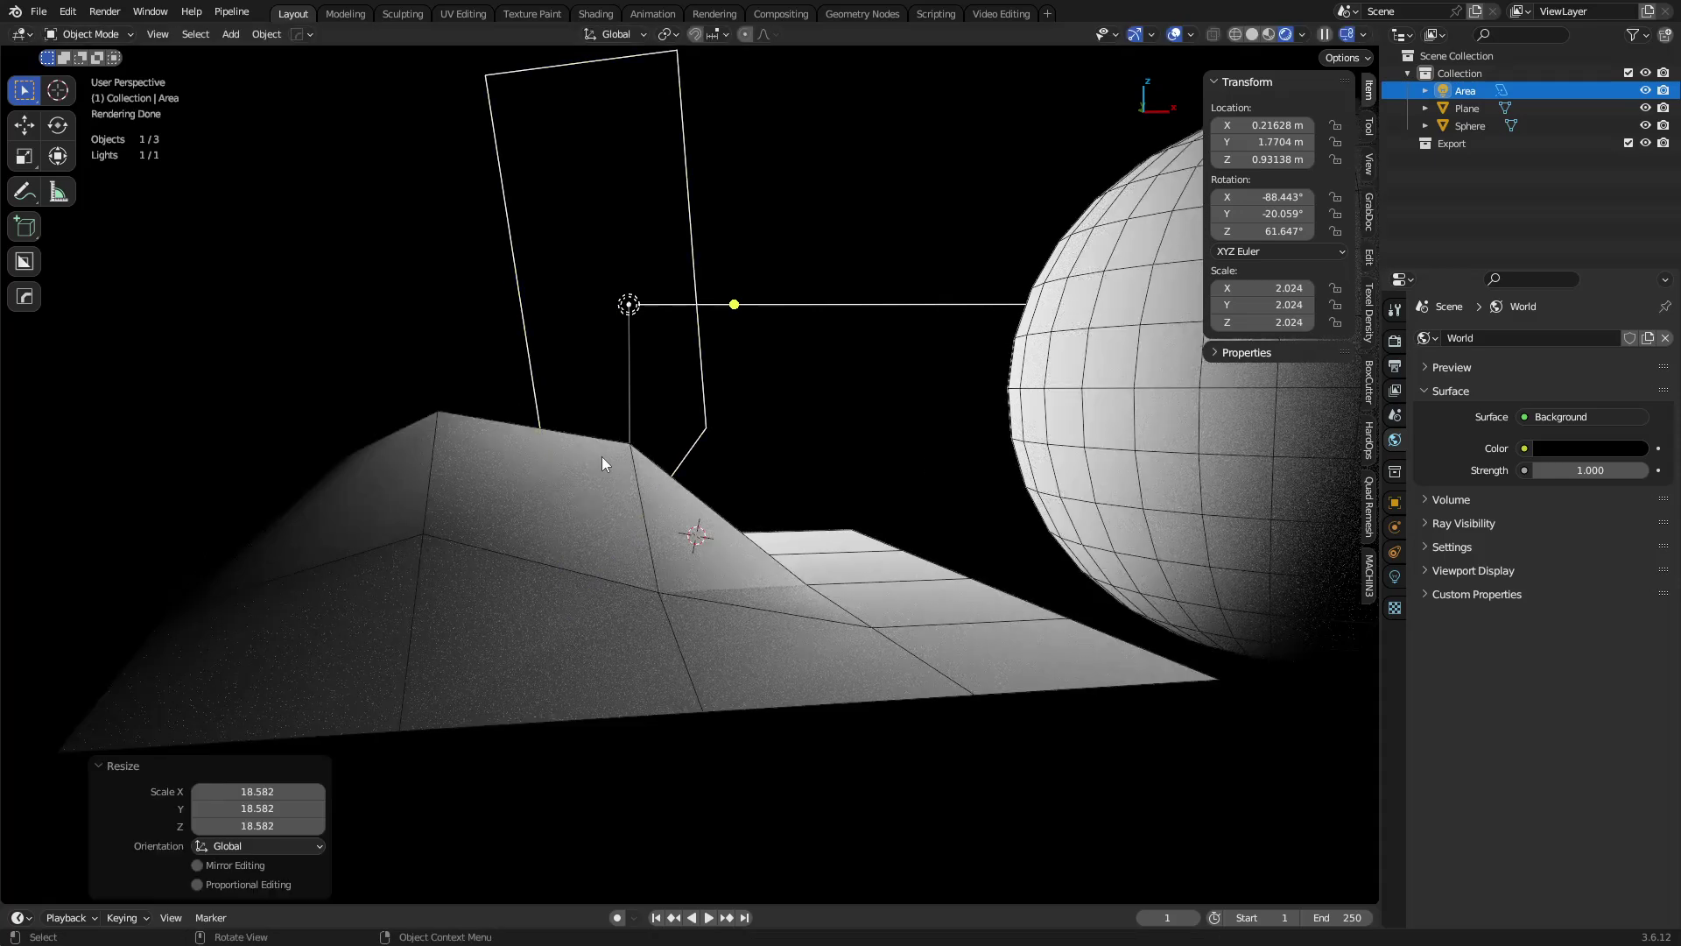
Step: Apply a level 3 subdivision modifier to both the plane and the sphere, and deselect everything
middle_drag(604, 462, 753, 420)
scroll(753, 419, down, 4)
shift+middle_drag(912, 402, 835, 428)
middle_drag(788, 538, 776, 579)
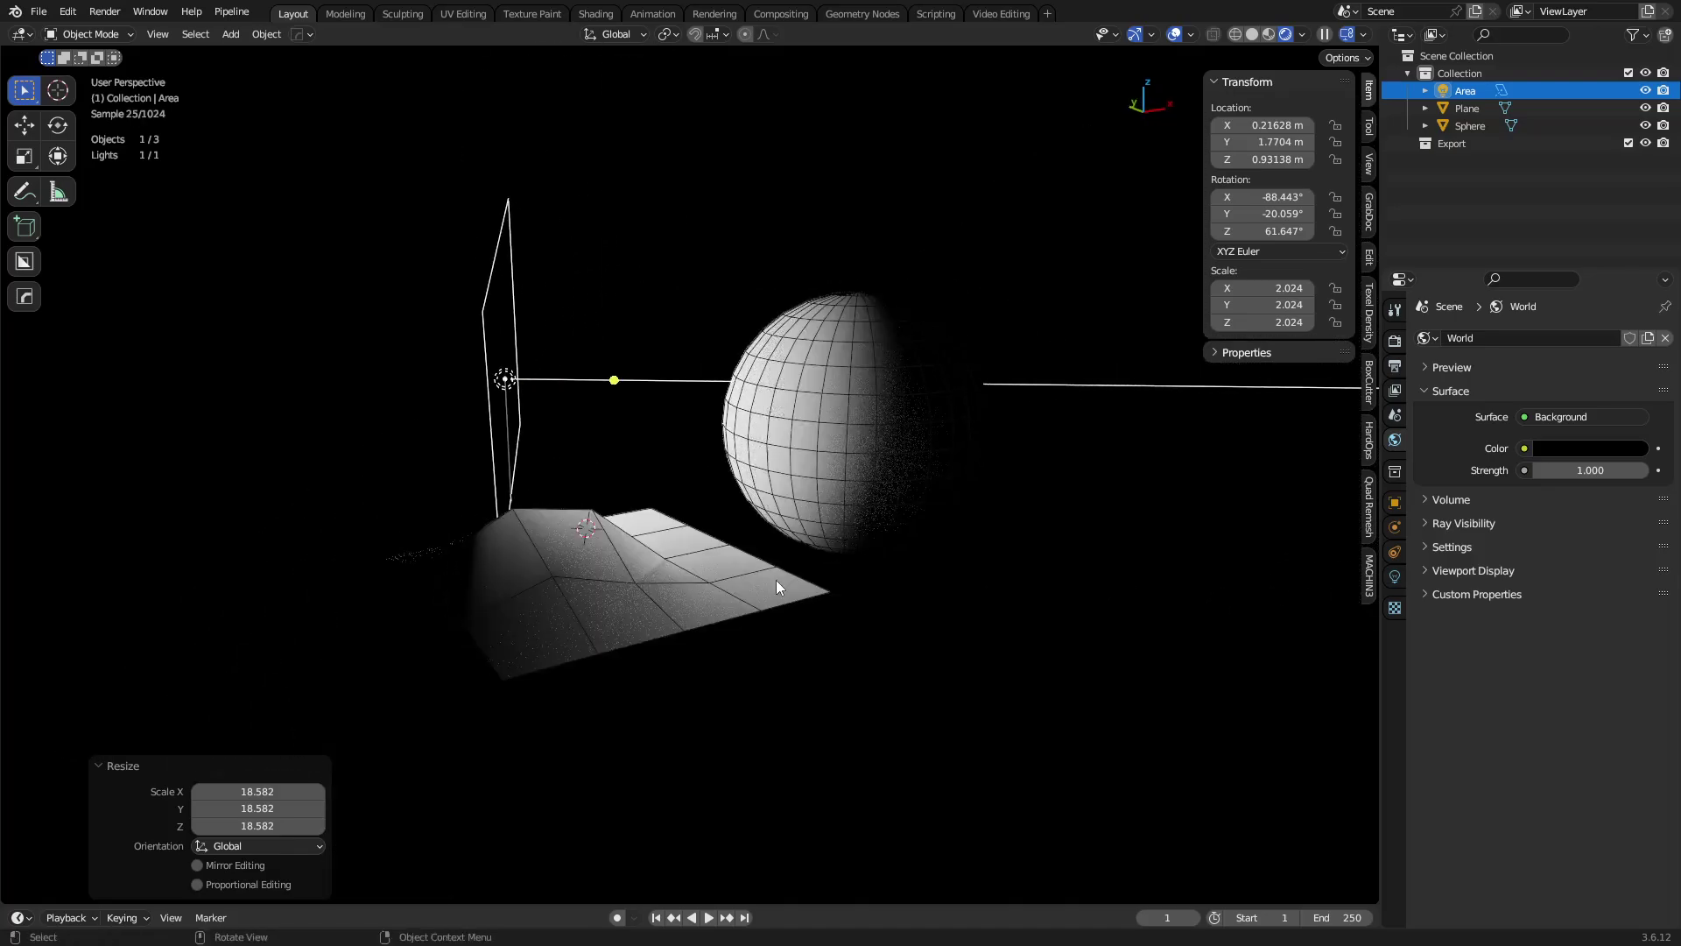
click(697, 552)
key(ctrl+3)
click(800, 481)
key(ctrl+3)
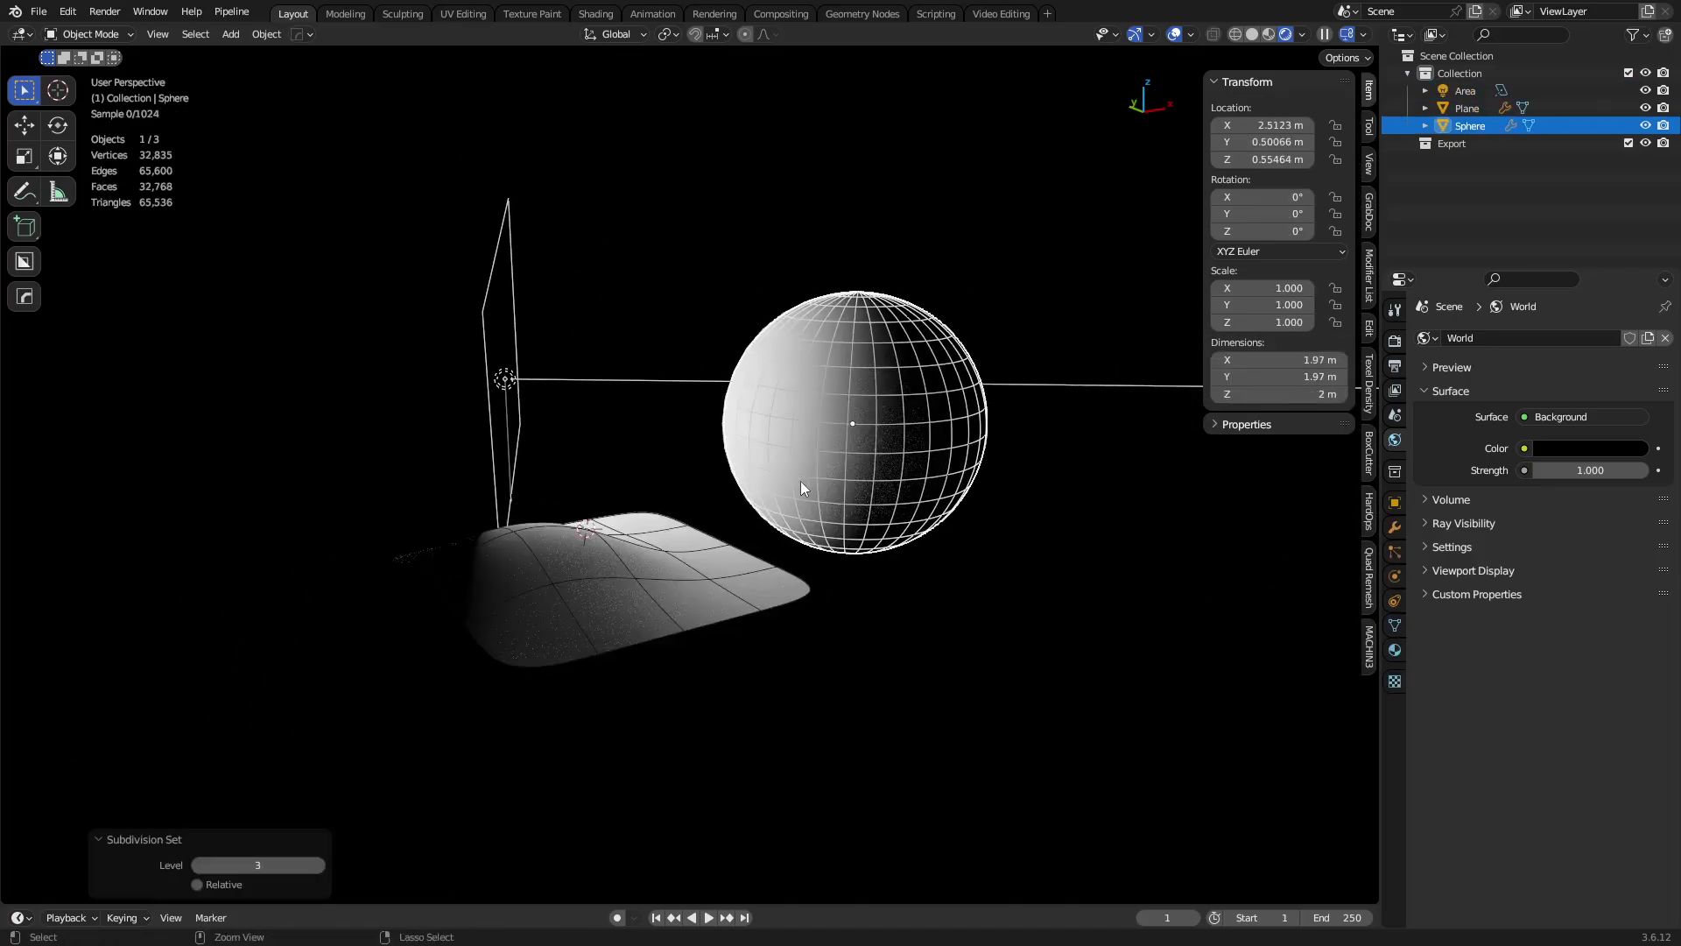
click(682, 478)
Step: Examine the shading along the light-to-shadow transition on the subdivided plane and sphere from several angles
scroll(886, 580, up, 4)
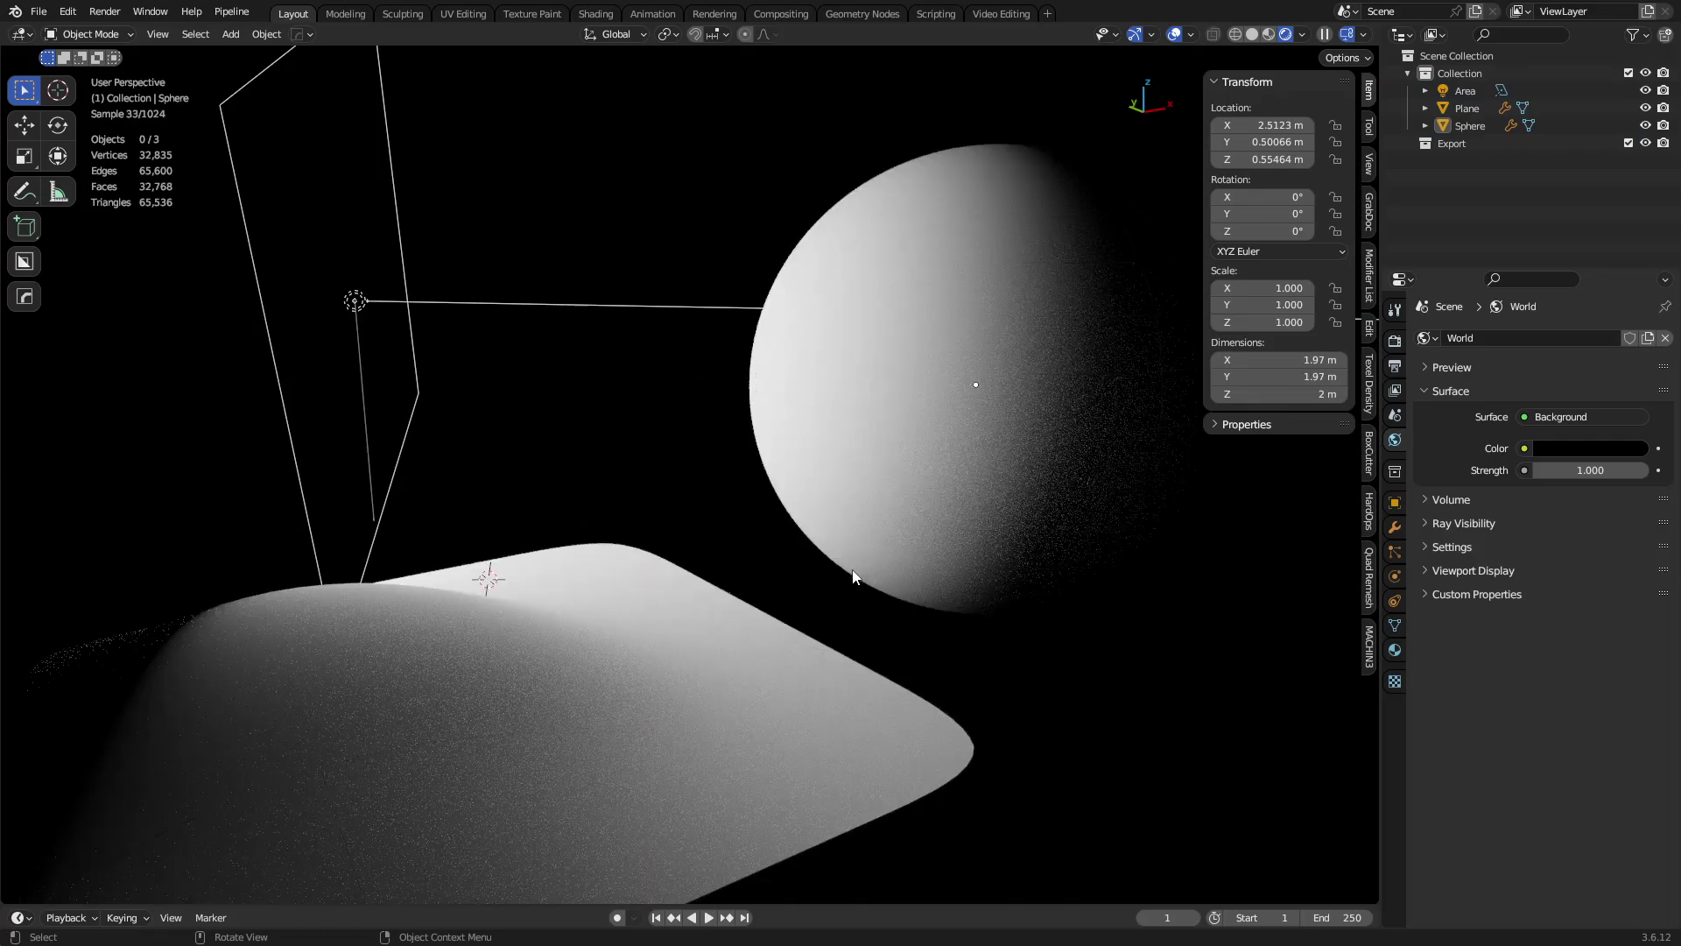
middle_drag(858, 574, 807, 455)
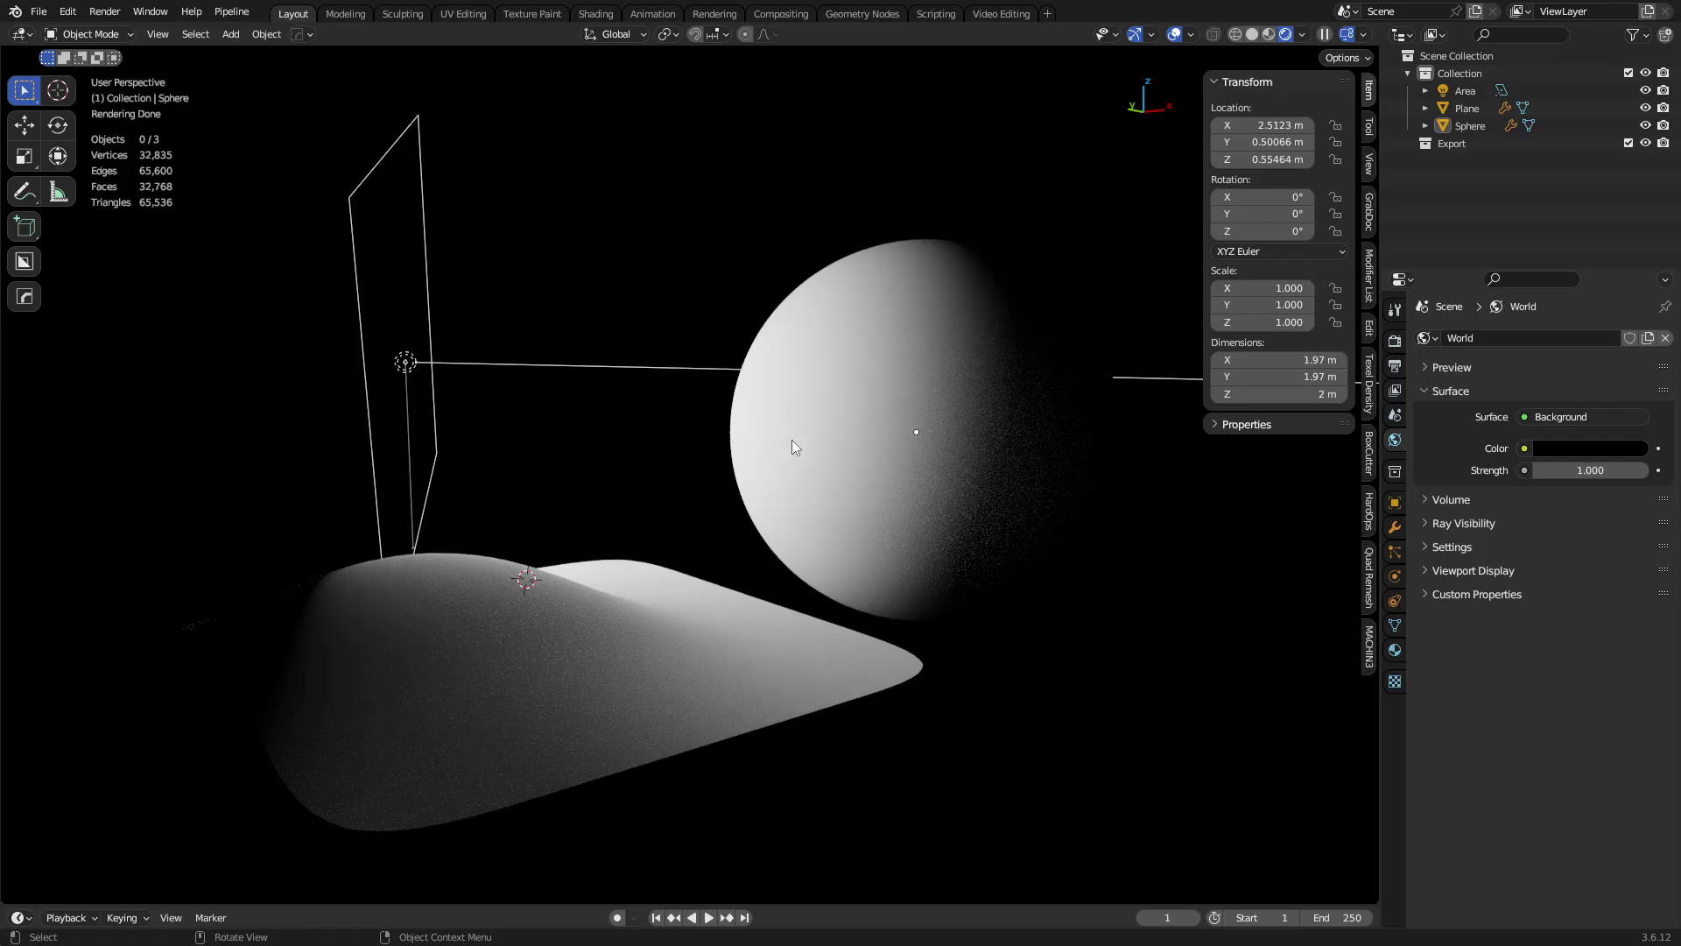
middle_drag(735, 469, 688, 472)
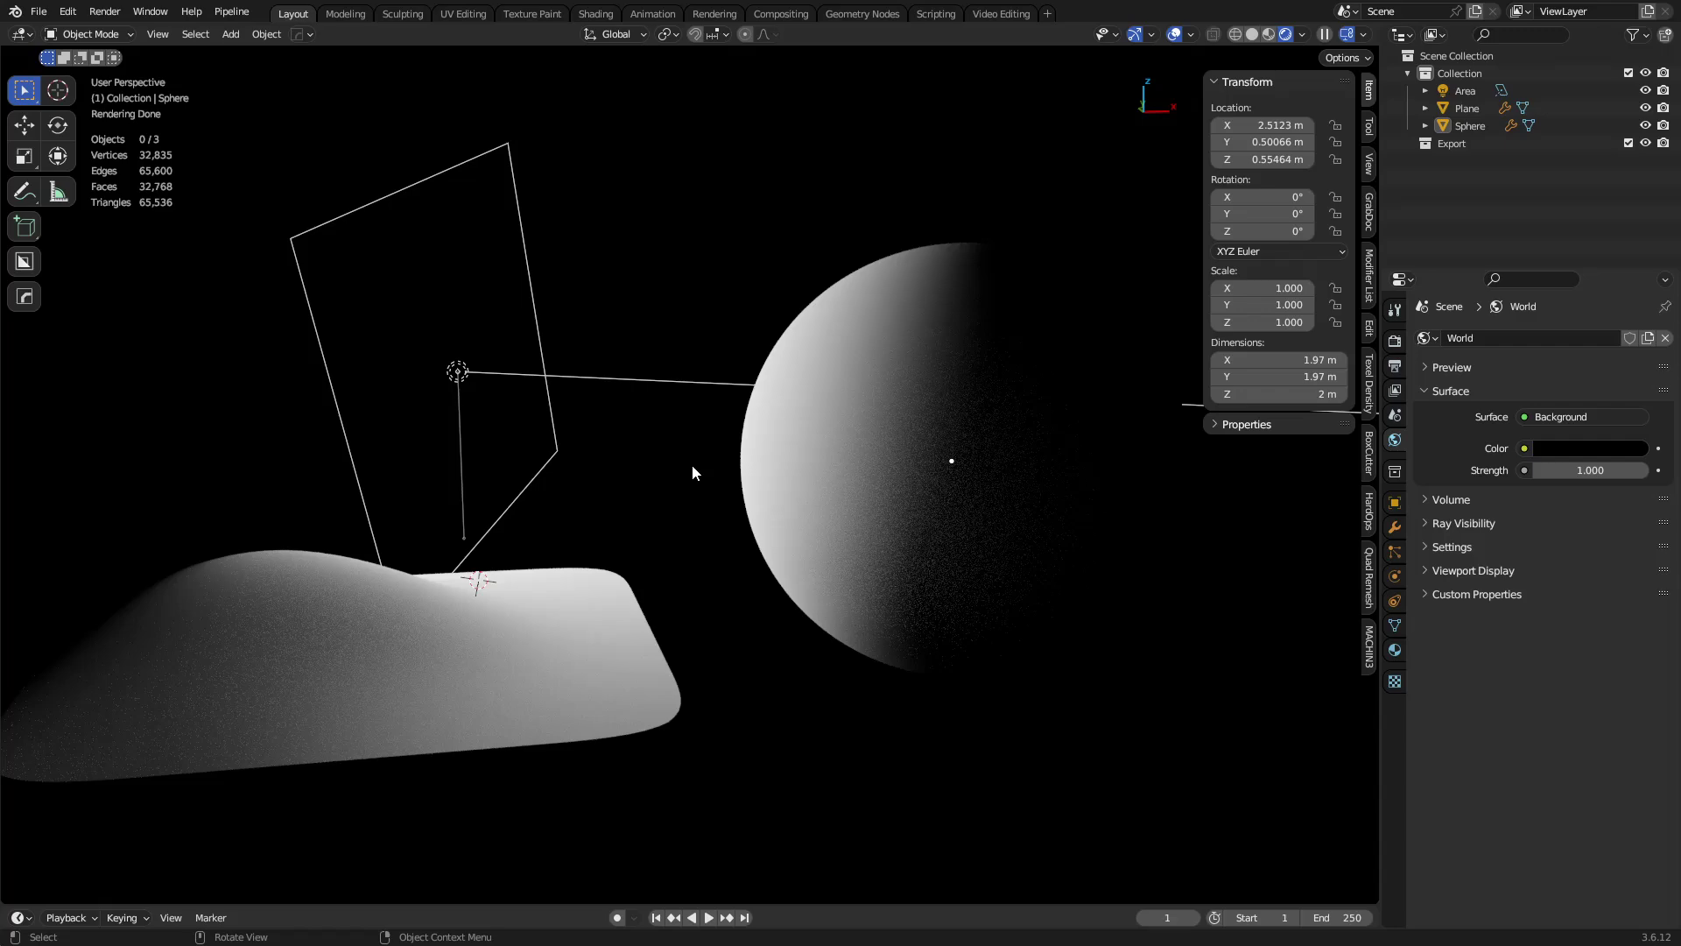
middle_drag(692, 473, 785, 466)
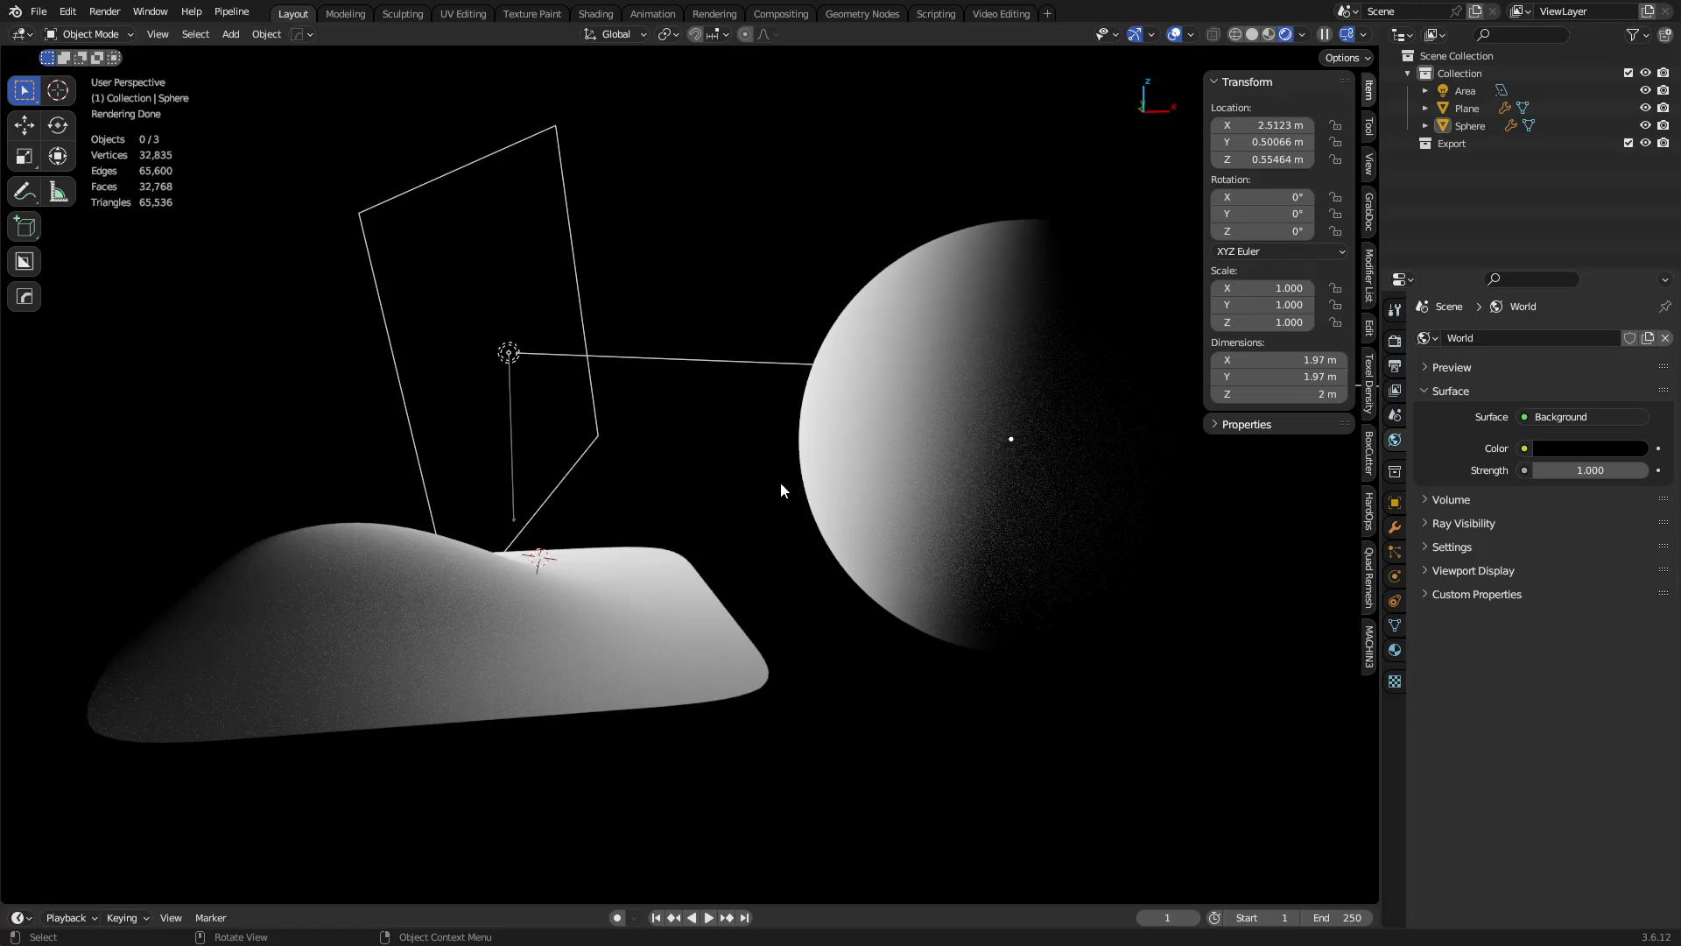
middle_drag(780, 482, 854, 471)
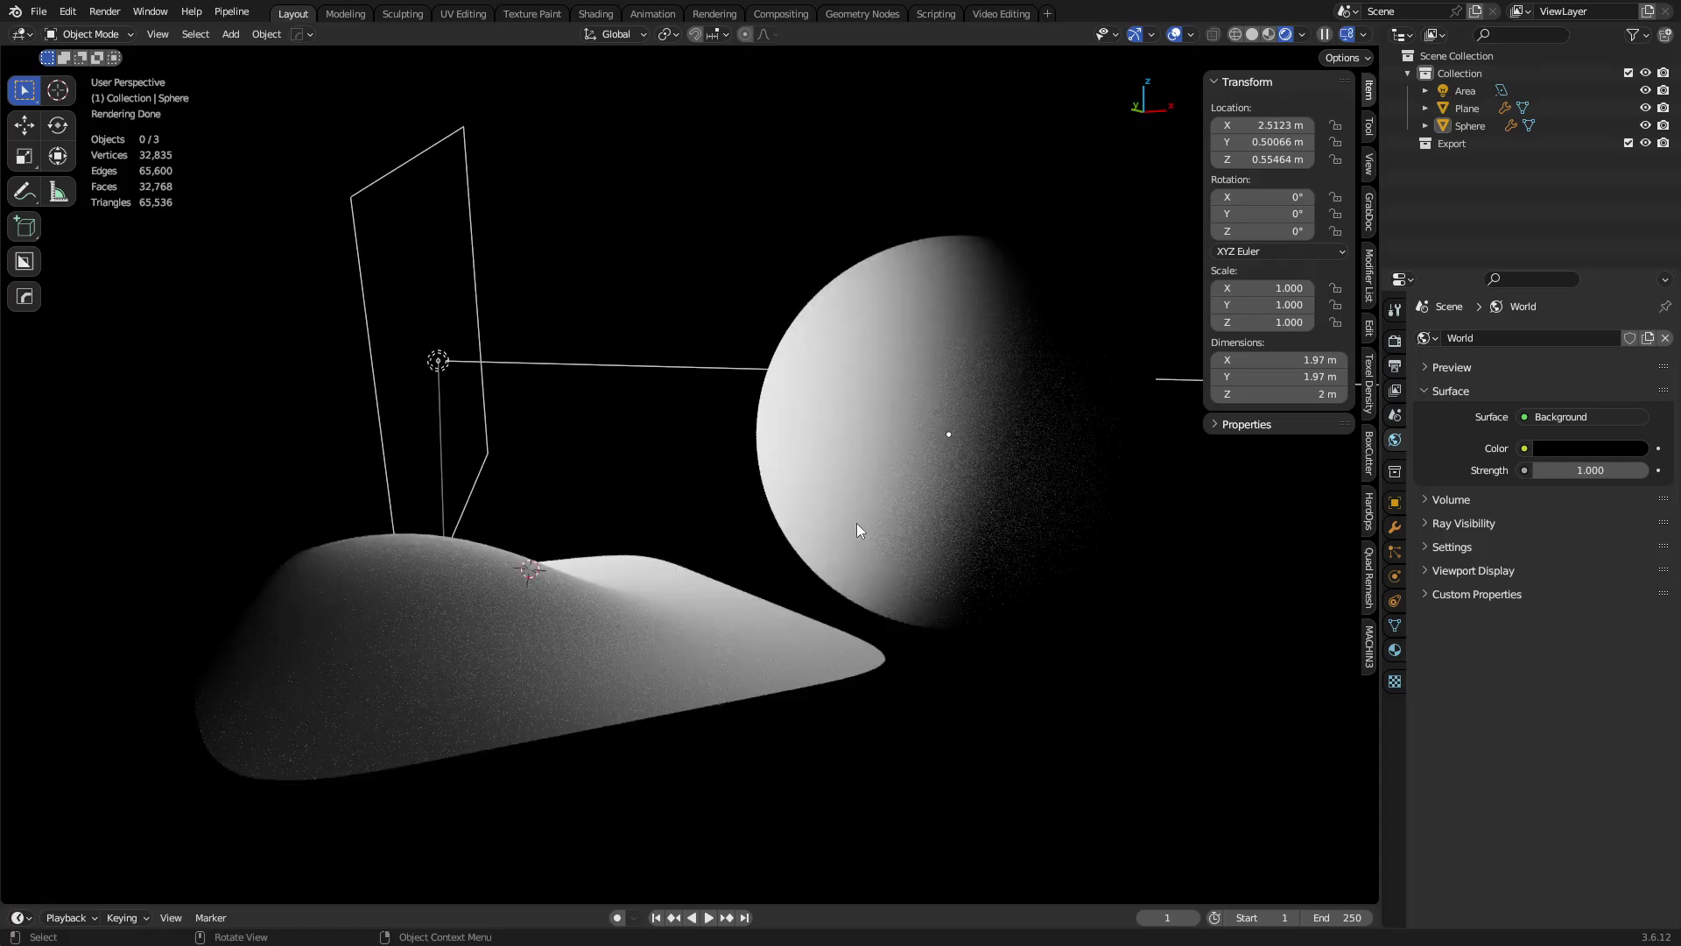
middle_drag(860, 517, 856, 517)
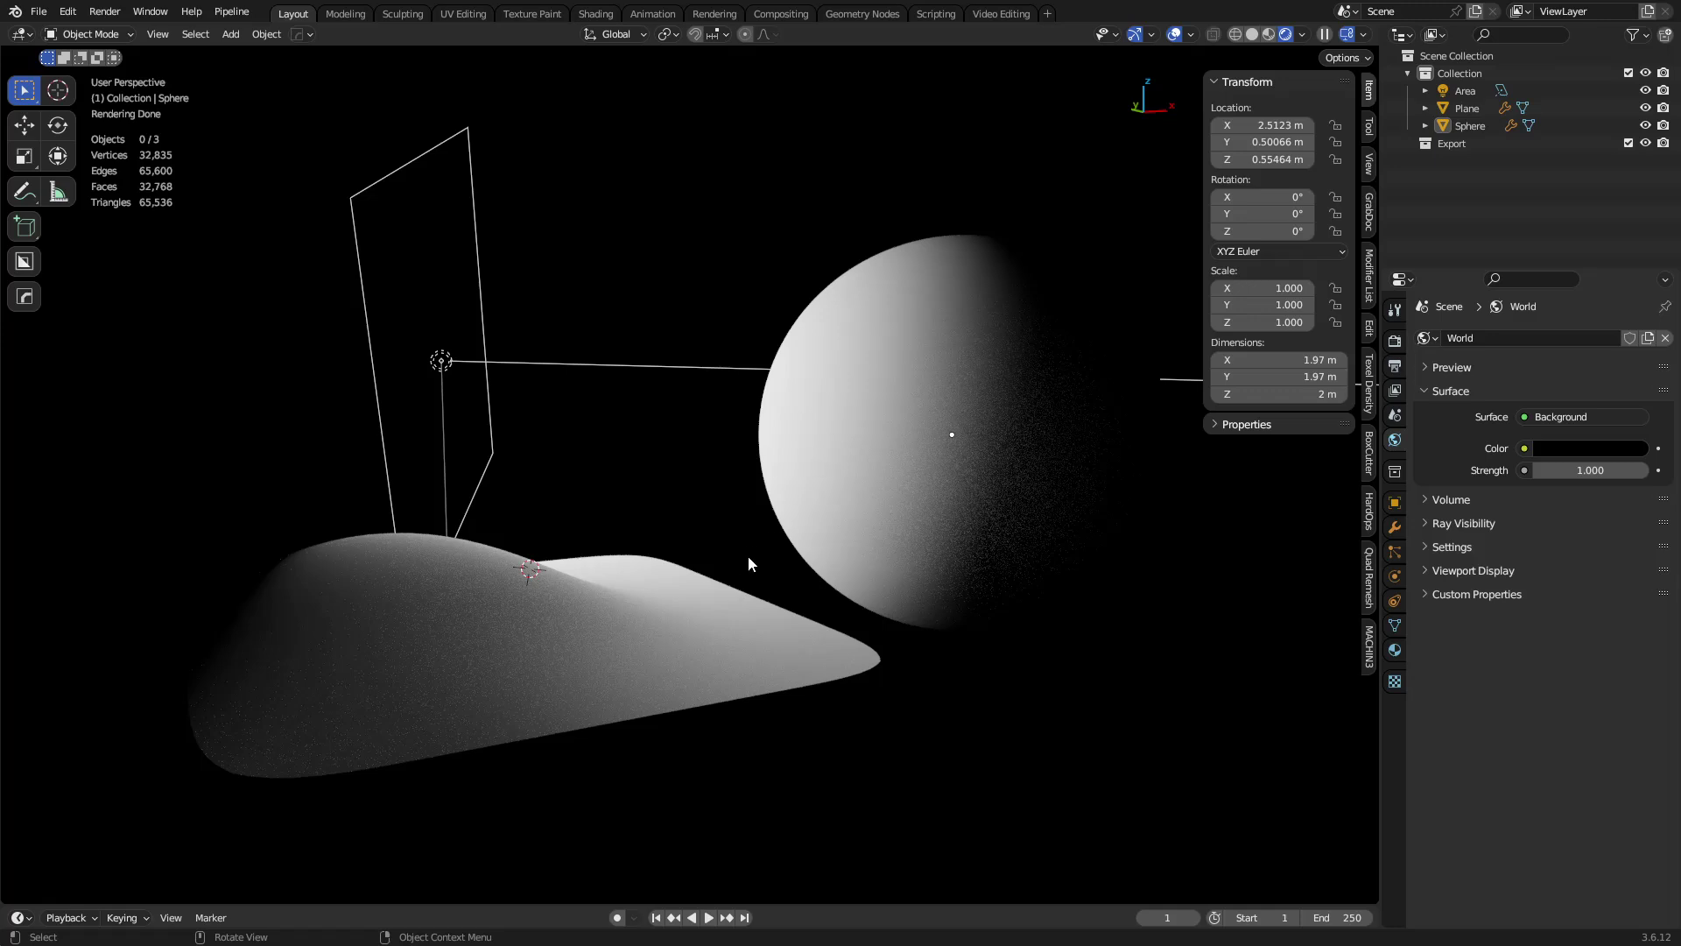
Step: Select the sphere and open the Shadow Terminator settings in its object Shading properties
click(1397, 503)
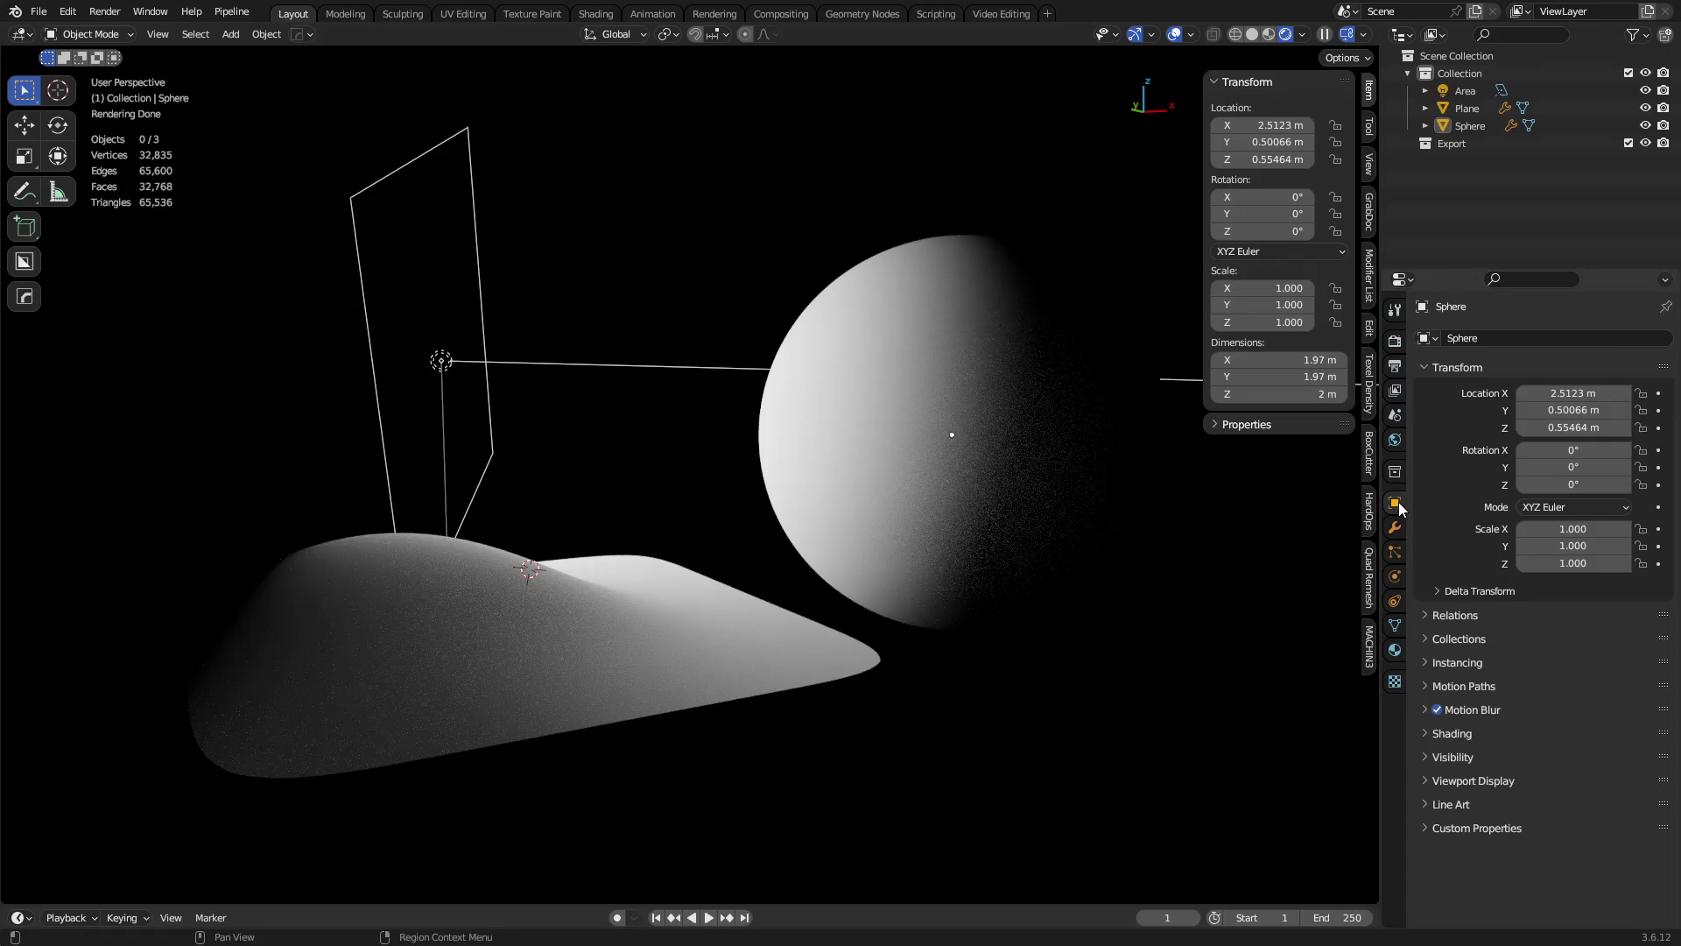
click(956, 471)
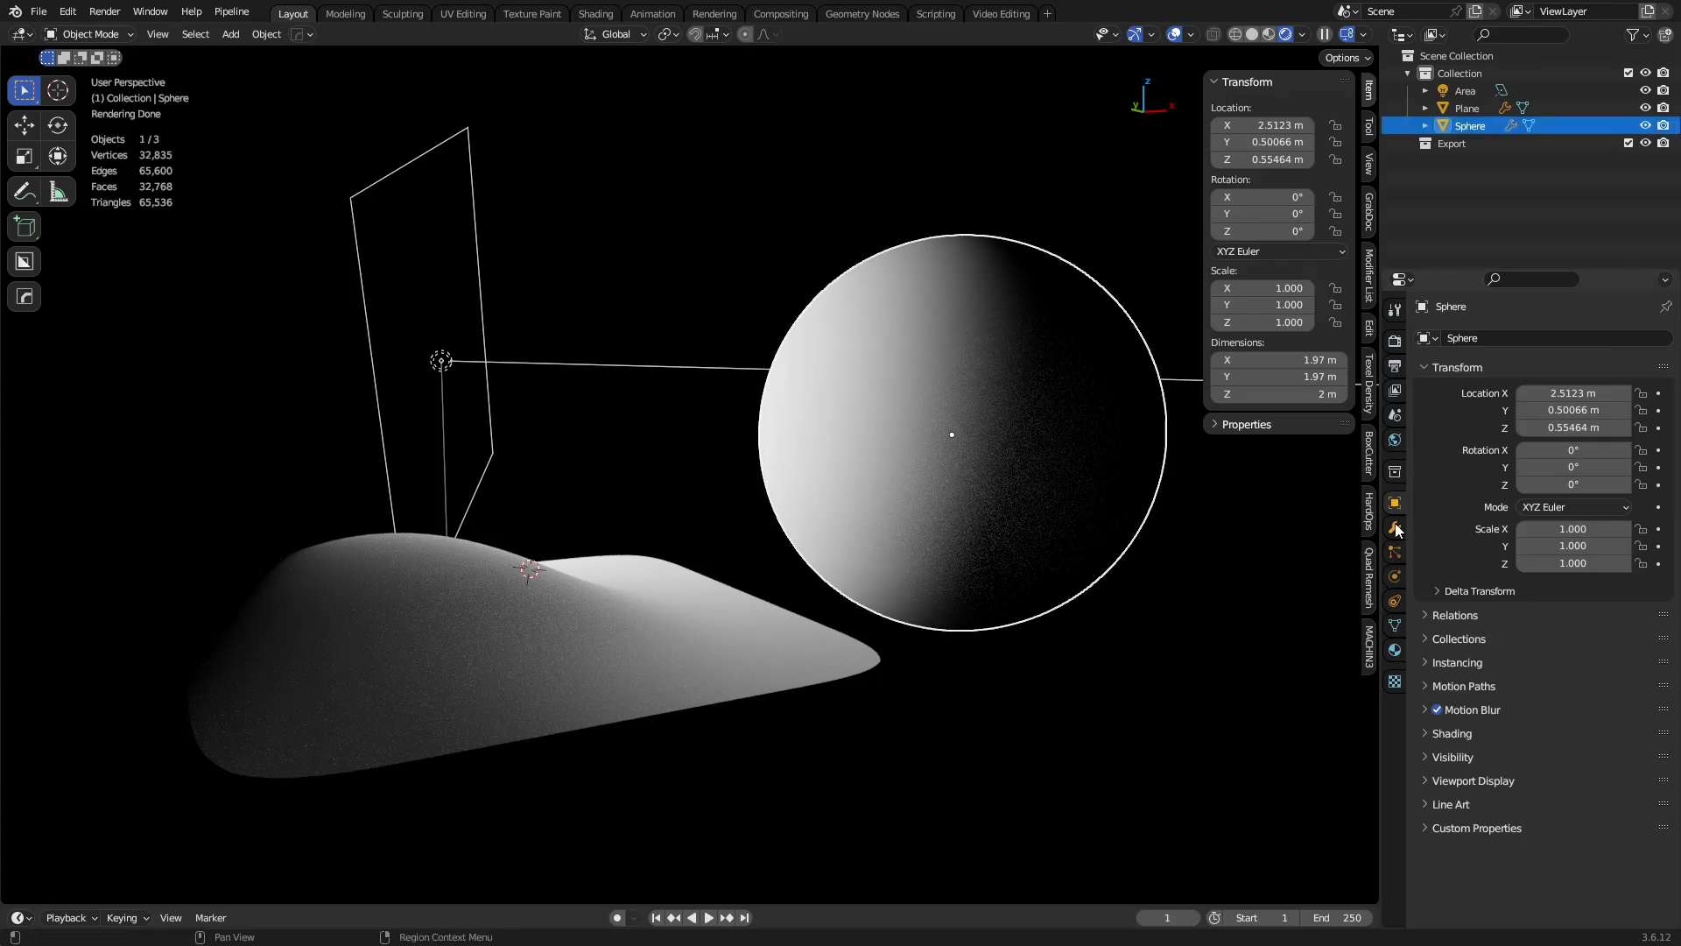
click(1453, 733)
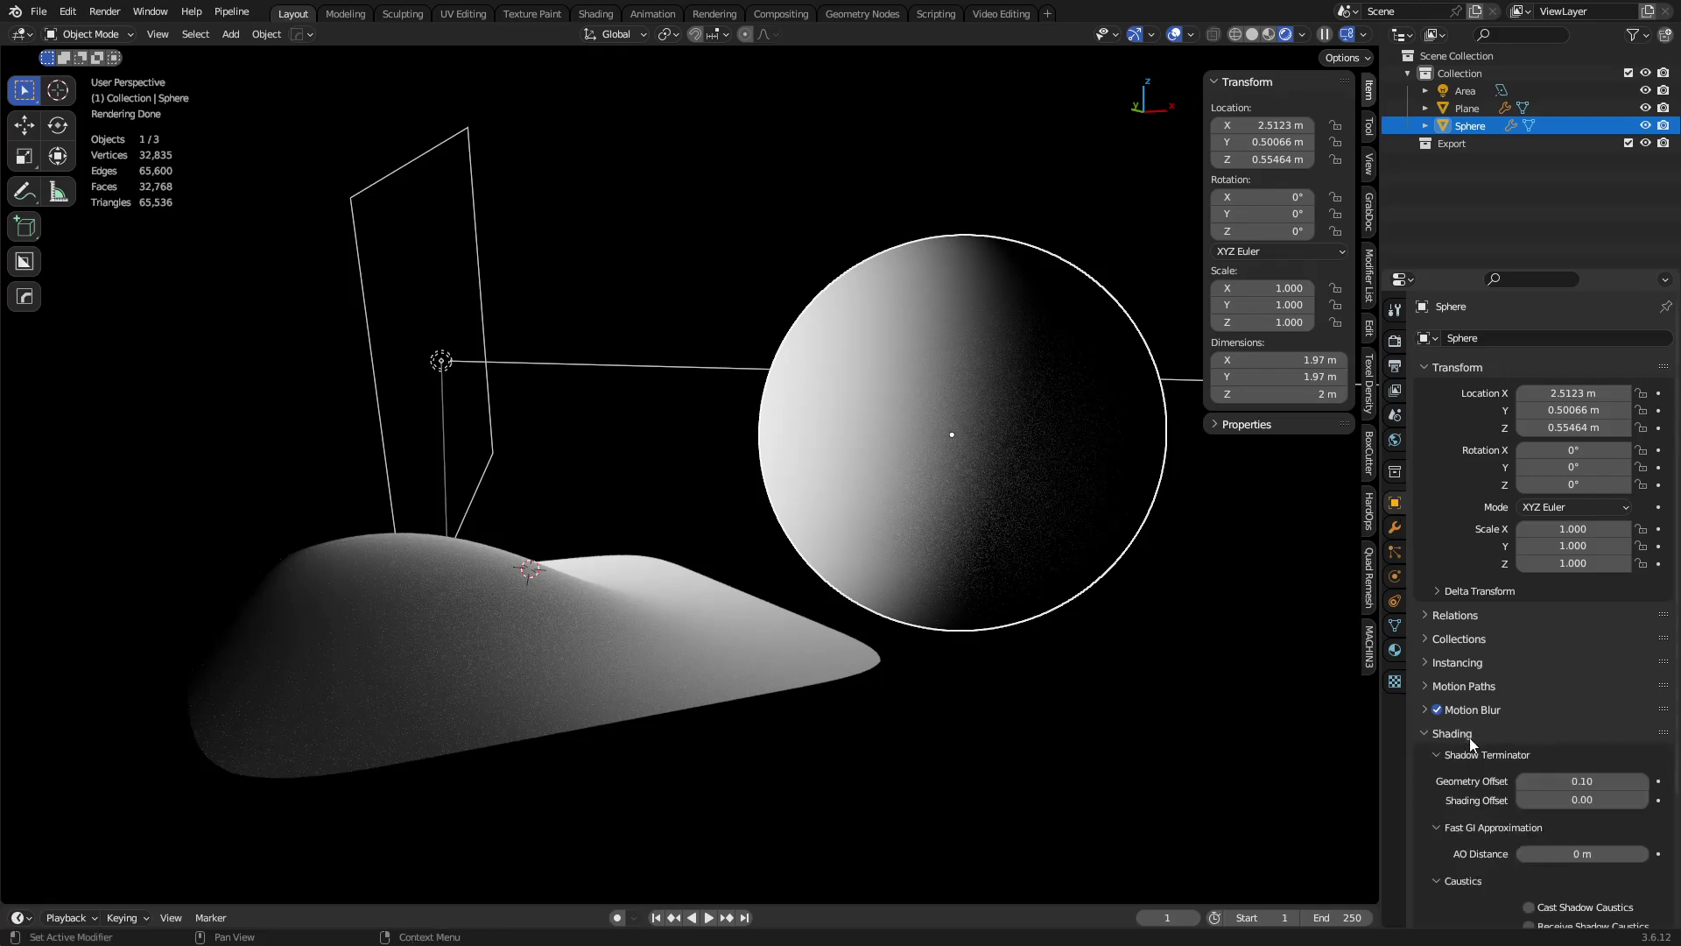
scroll(1469, 738, down, 5)
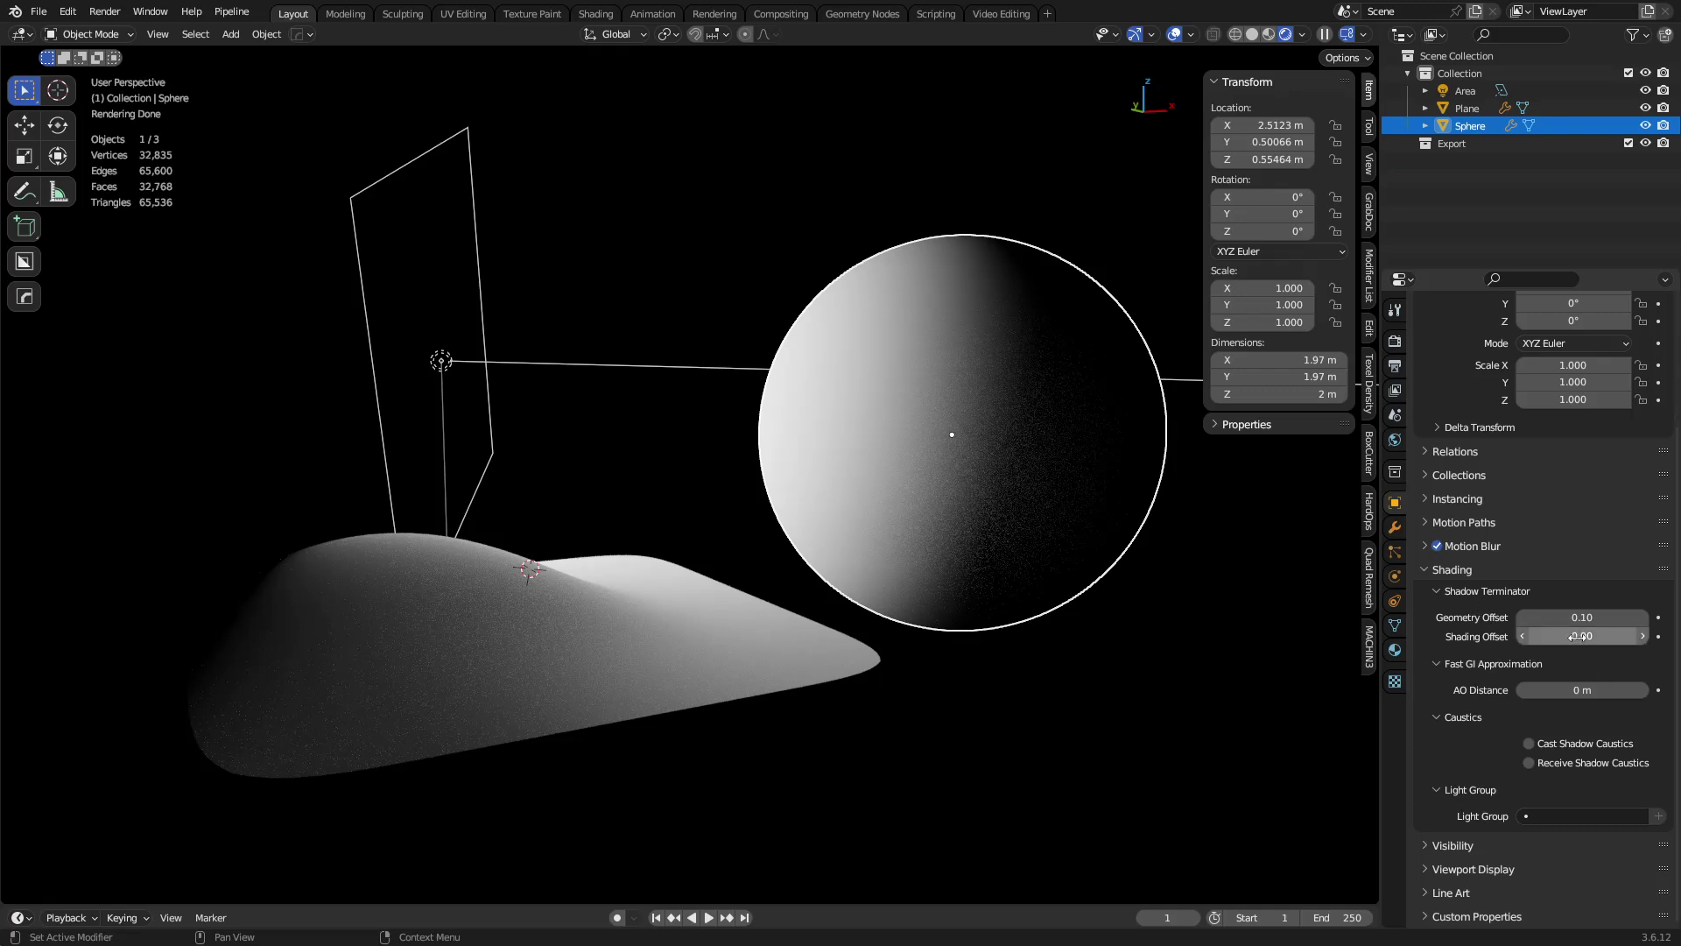
mouse_move(1581, 636)
mouse_down()
mouse_move(1663, 636)
mouse_move(1541, 617)
mouse_move(1581, 617)
mouse_up()
Step: Set the plane's Shadow Terminator Geometry Offset to 0.31, try a Shading Offset of 0.24, and reset the Shading Offset to 0
click(839, 657)
middle_drag(1125, 696, 1175, 699)
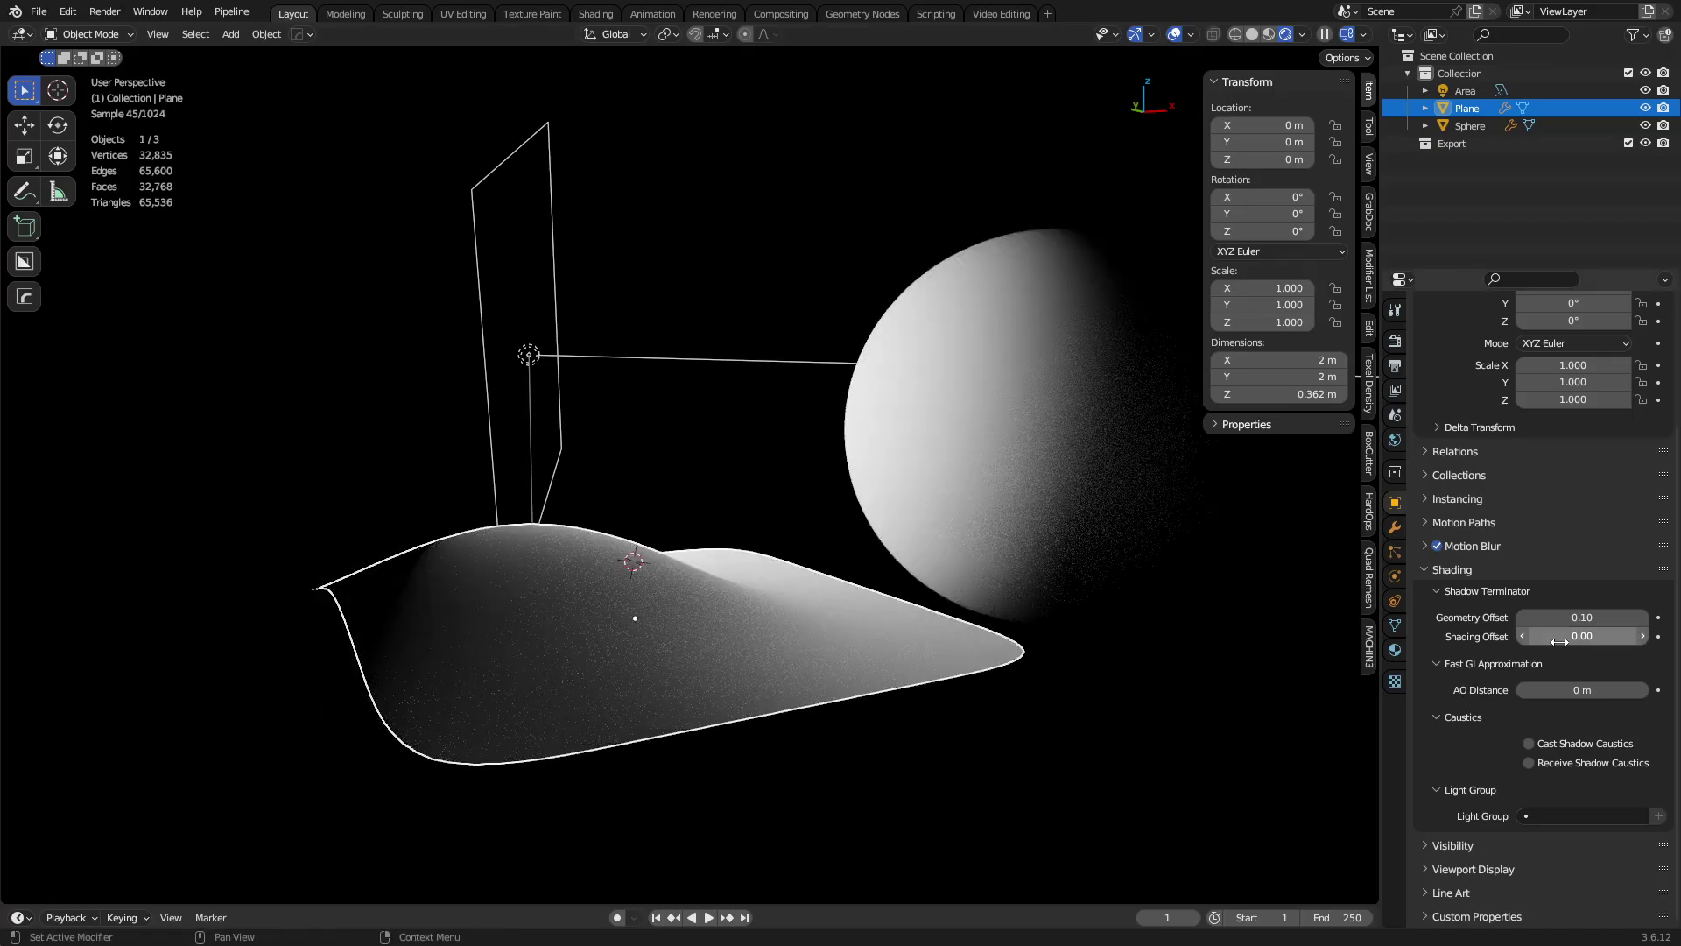
mouse_move(1566, 639)
mouse_down()
mouse_move(1671, 638)
mouse_move(1595, 624)
mouse_up()
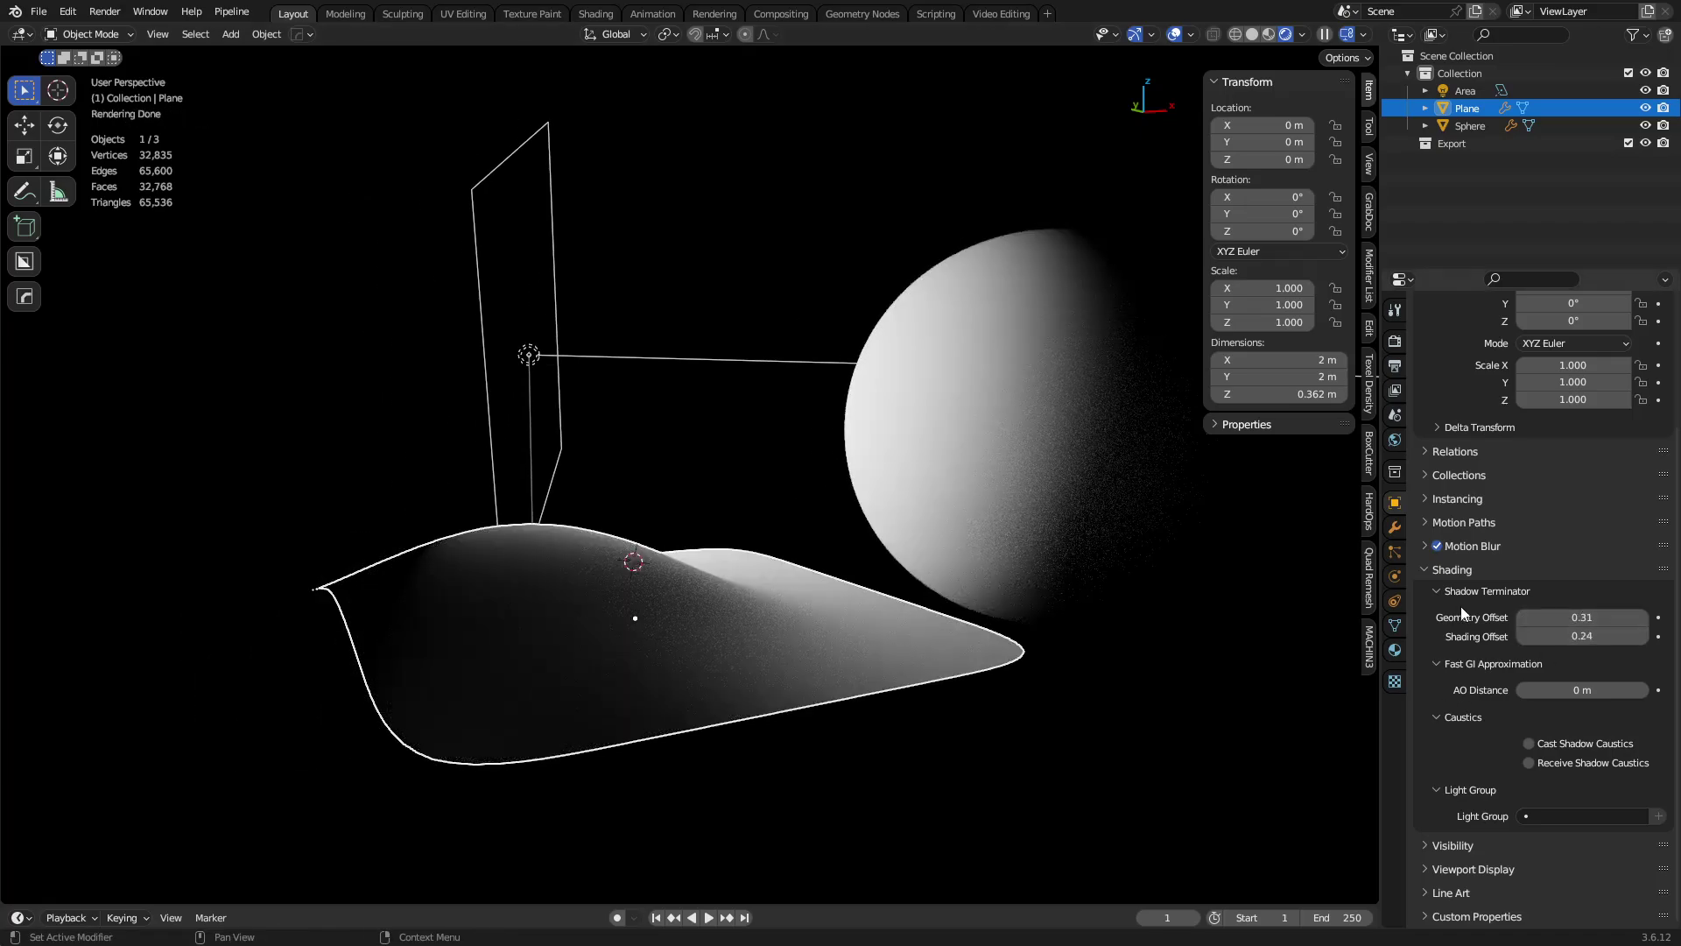
key(BackSpace)
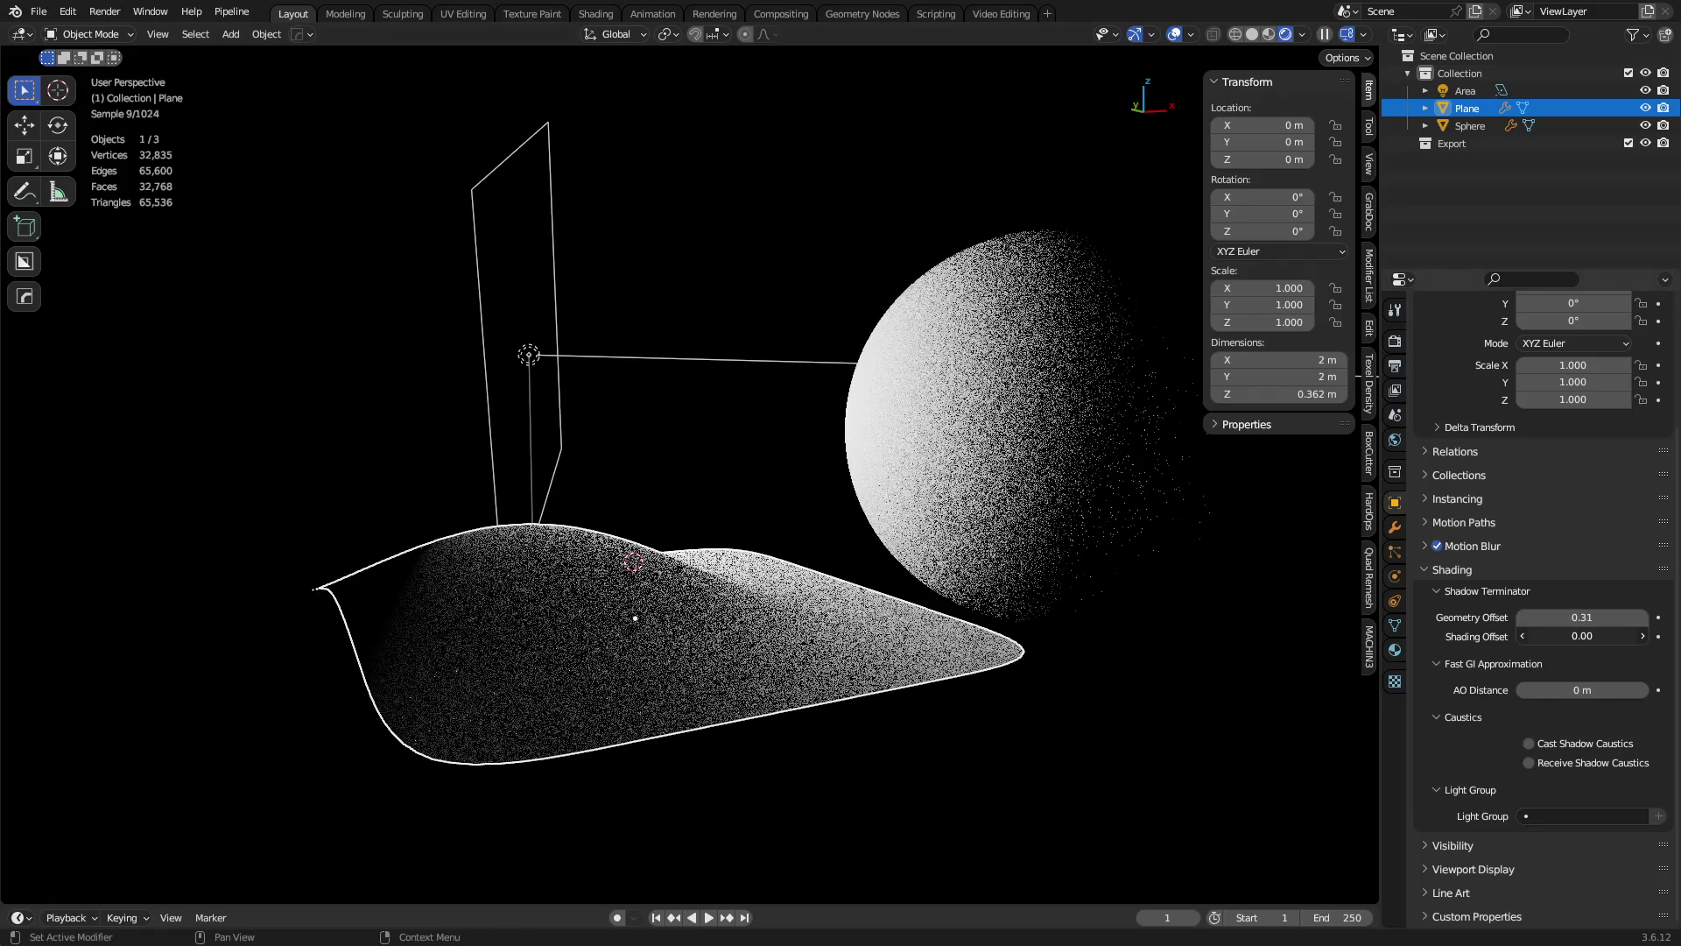
middle_drag(800, 580, 842, 567)
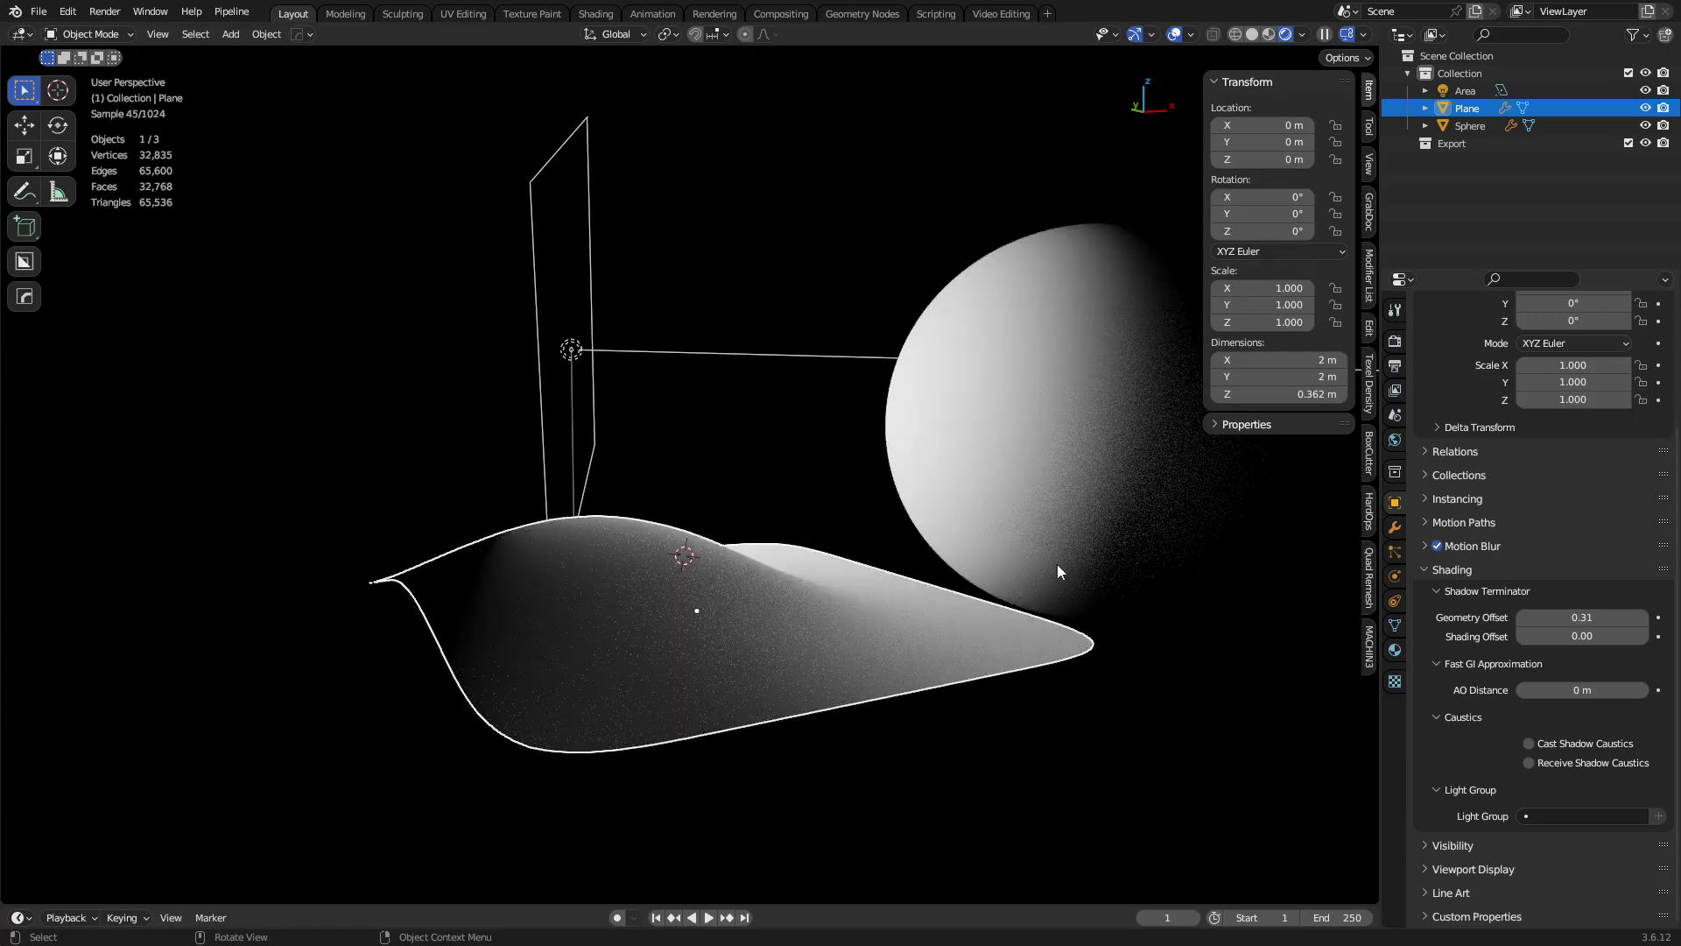
Step: Set the plane's subdivision level to 0 and its Shadow Terminator offsets to Geometry 0.22 and Shading 0.45
key(ctrl+0)
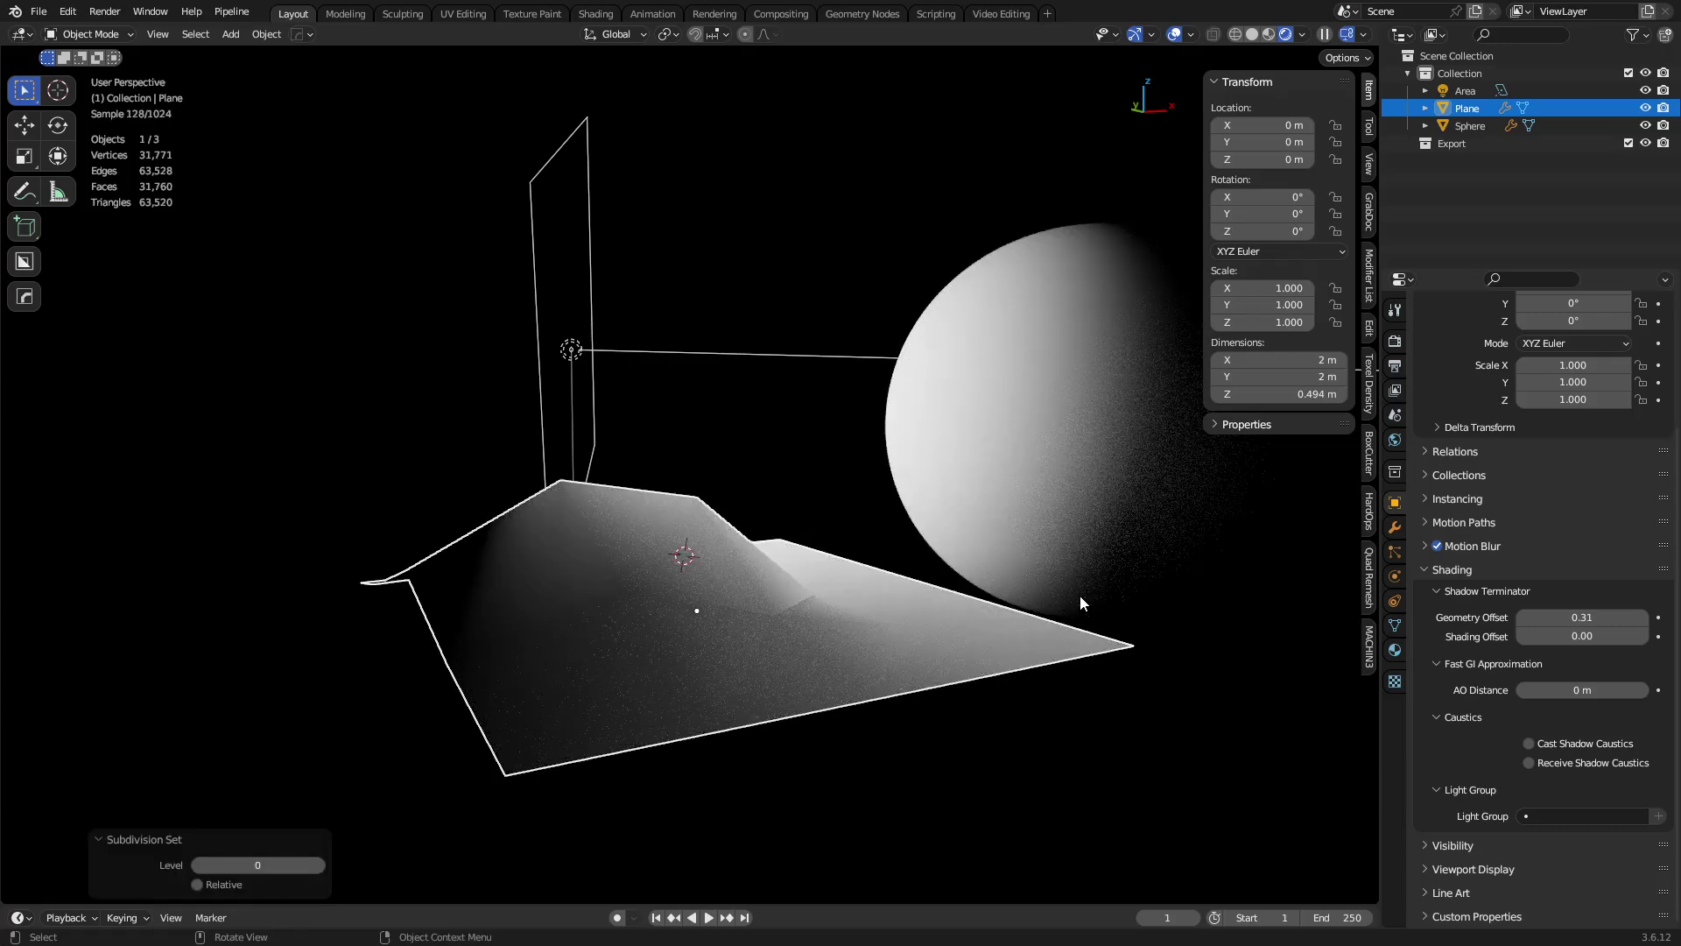
mouse_move(1561, 619)
mouse_down()
mouse_move(1663, 619)
mouse_move(1524, 618)
mouse_move(1620, 635)
mouse_up()
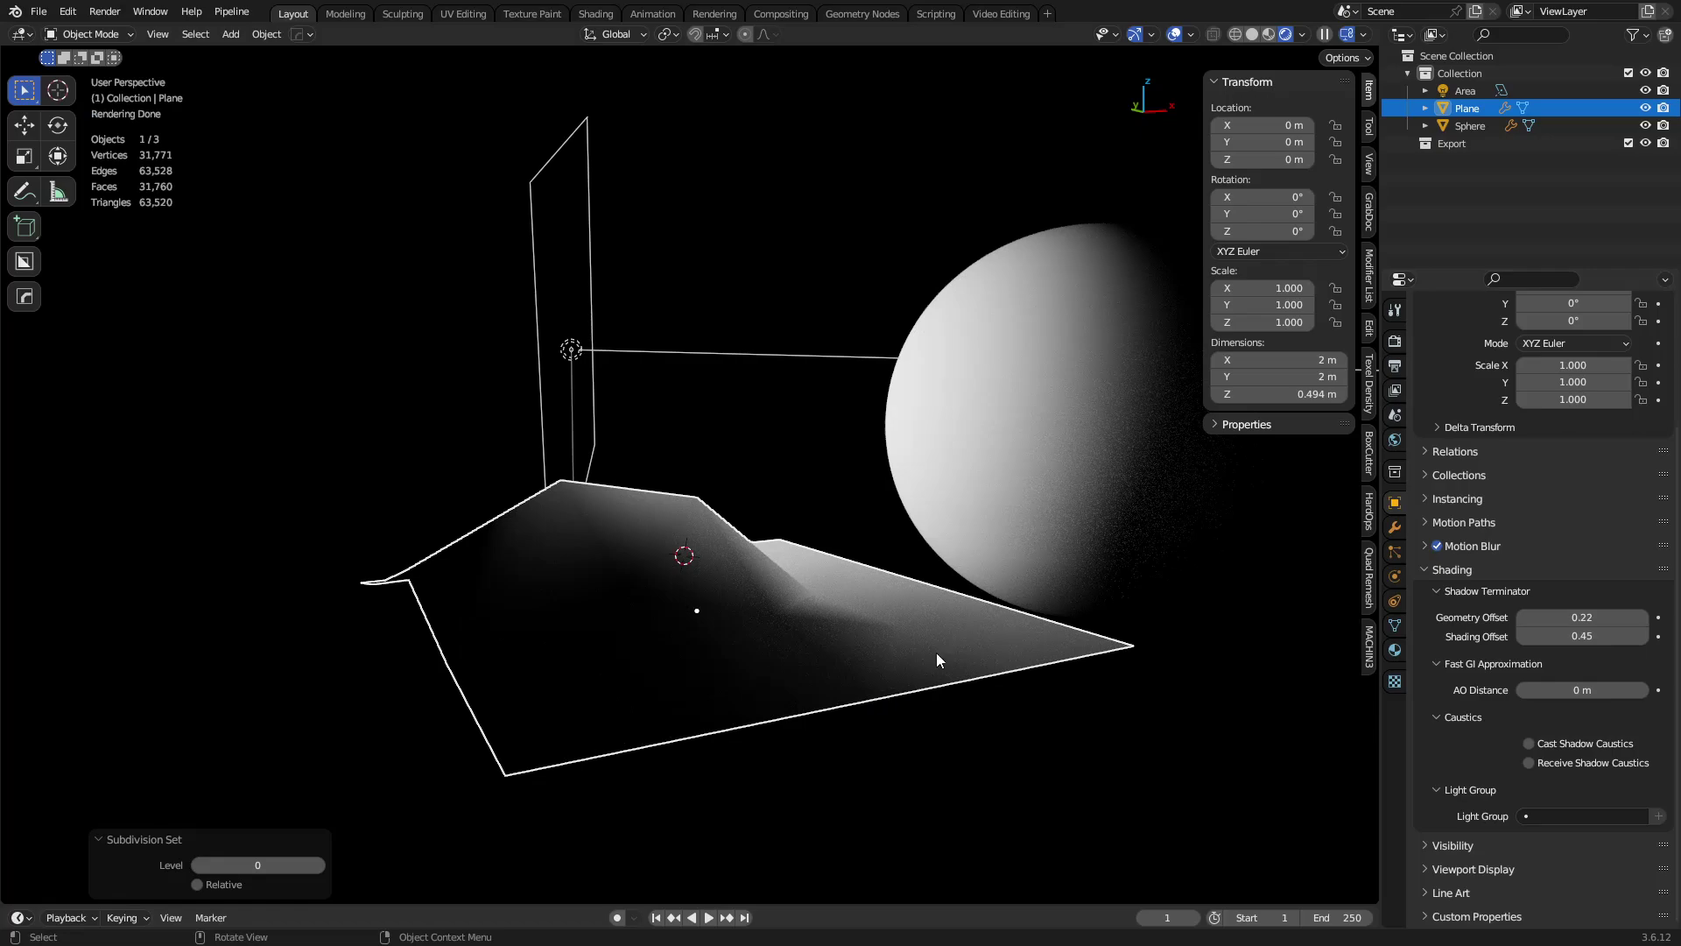
middle_drag(998, 632, 880, 599)
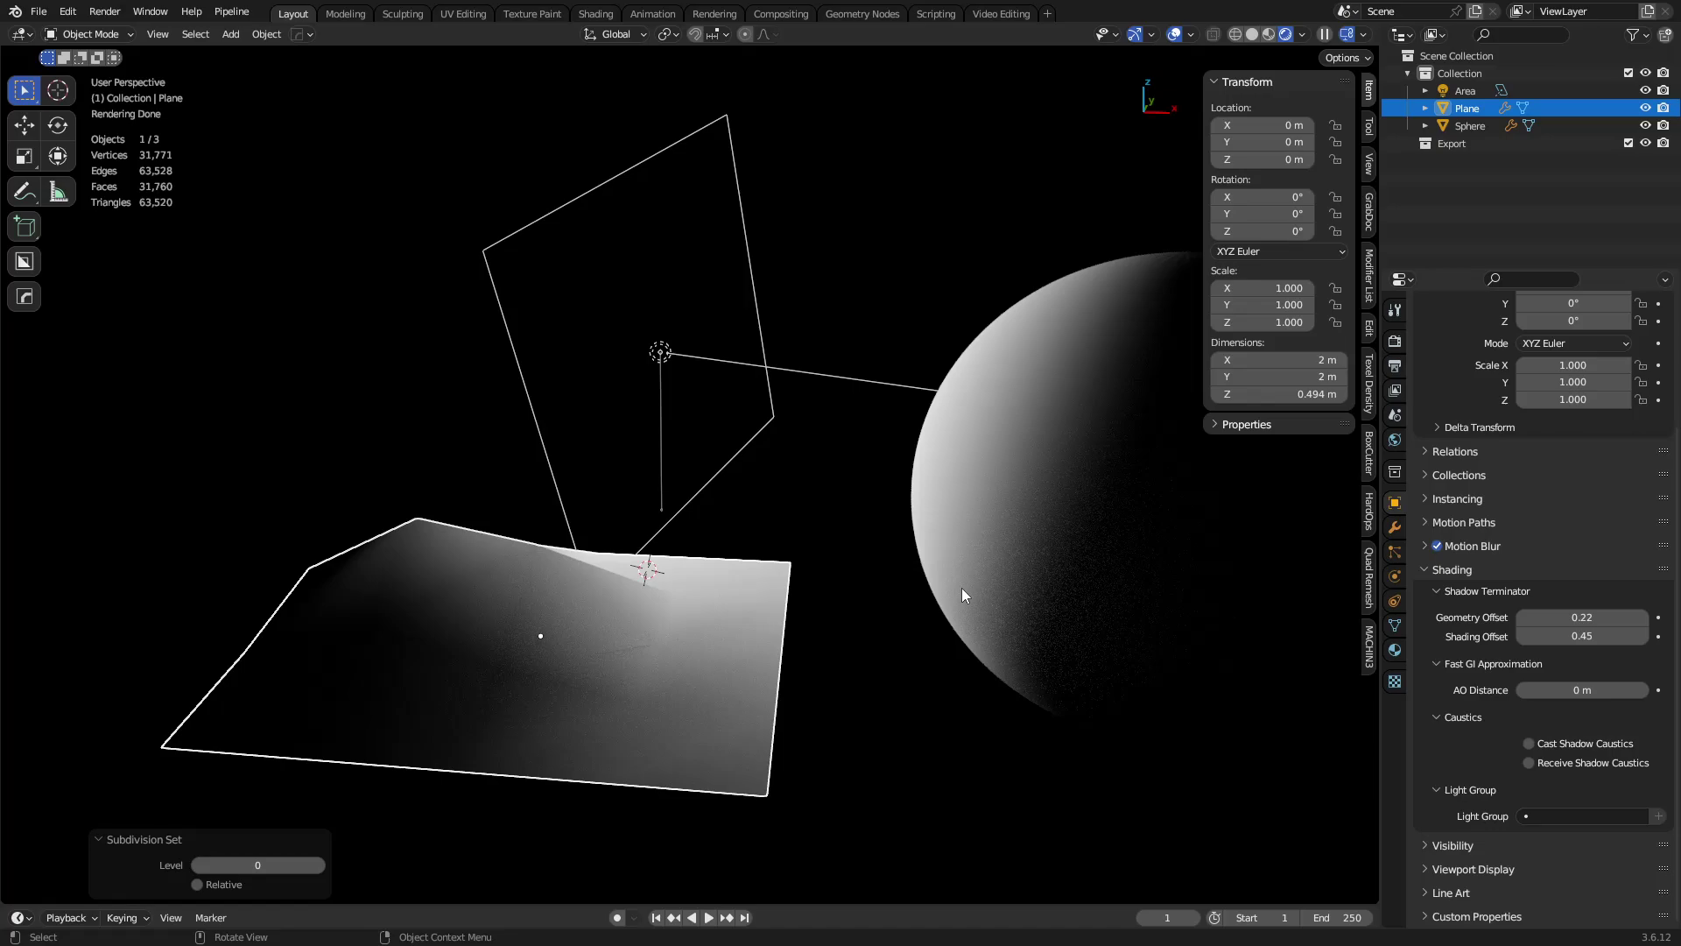
Step: Examine the shadow transition on the plane and sphere from a lower angle, with the plane's selection on and off
click(911, 622)
middle_drag(911, 622, 966, 564)
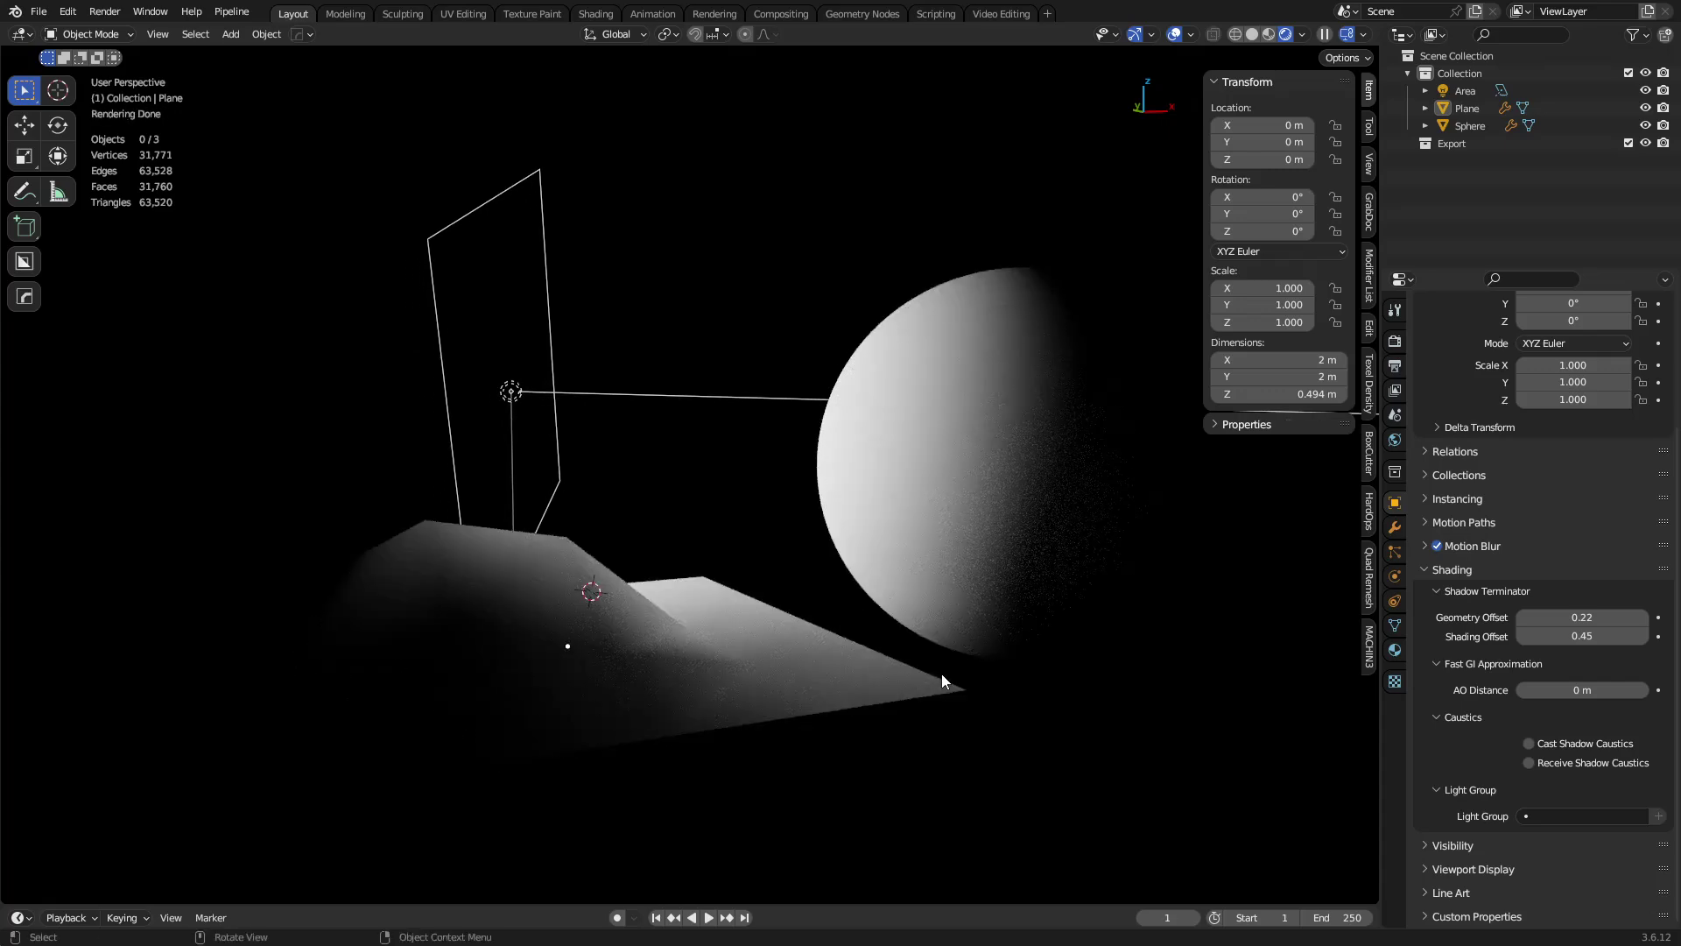
mouse_move(975, 712)
middle_down()
mouse_move(1005, 724)
mouse_move(975, 705)
middle_up()
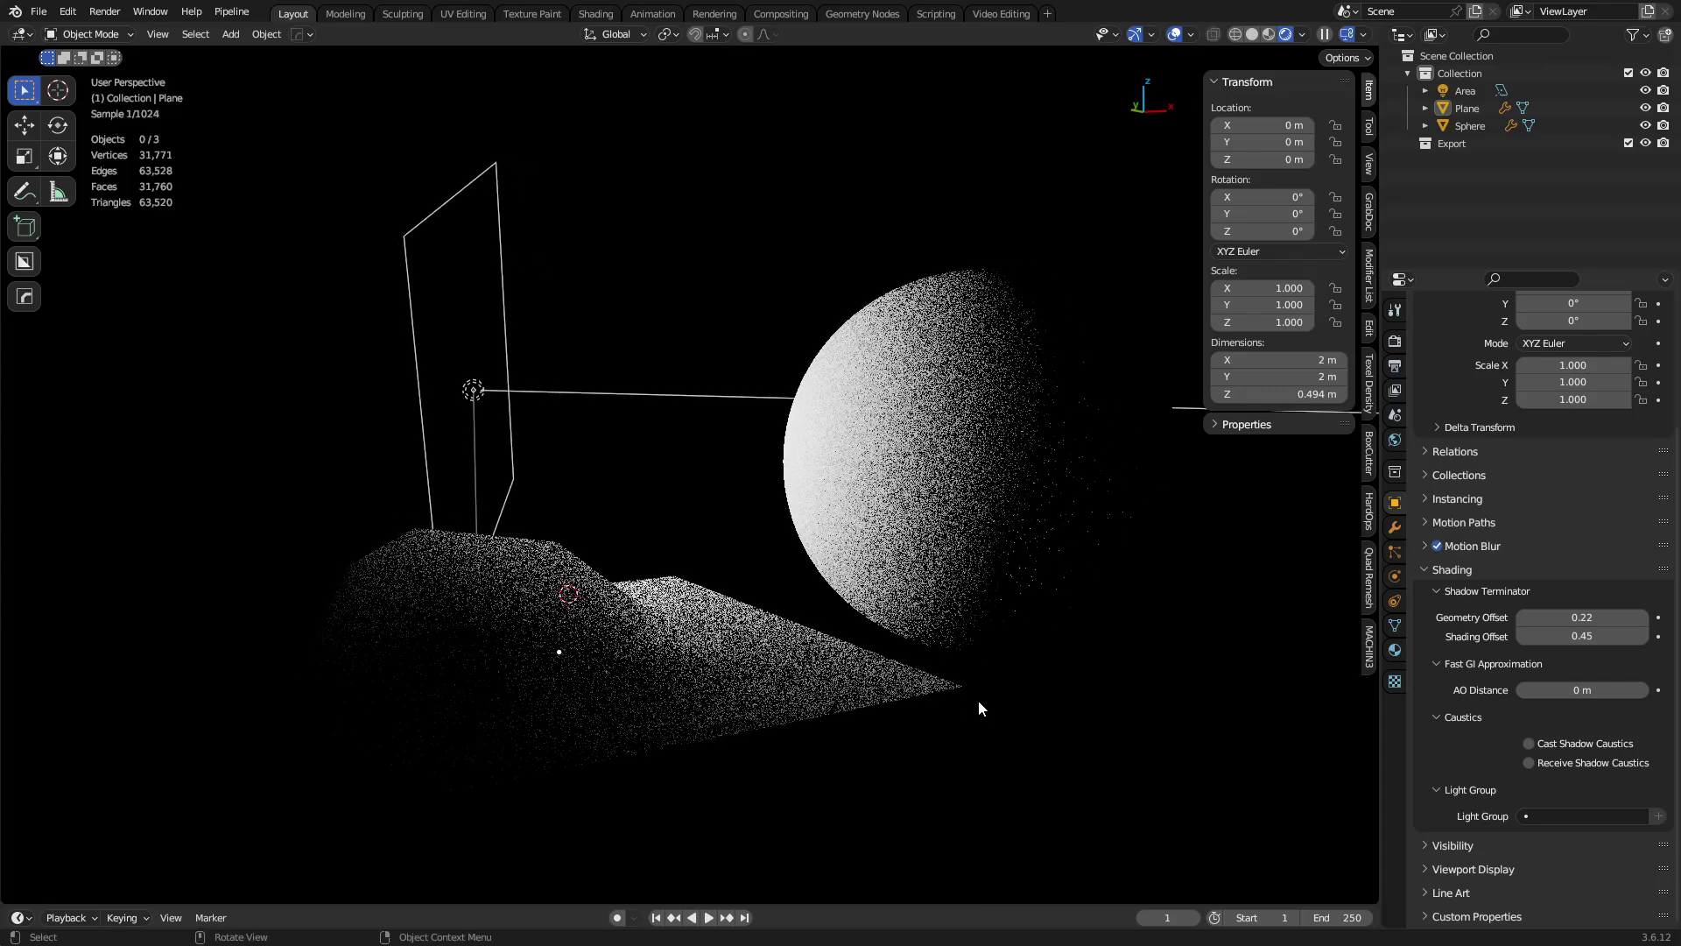
click(708, 634)
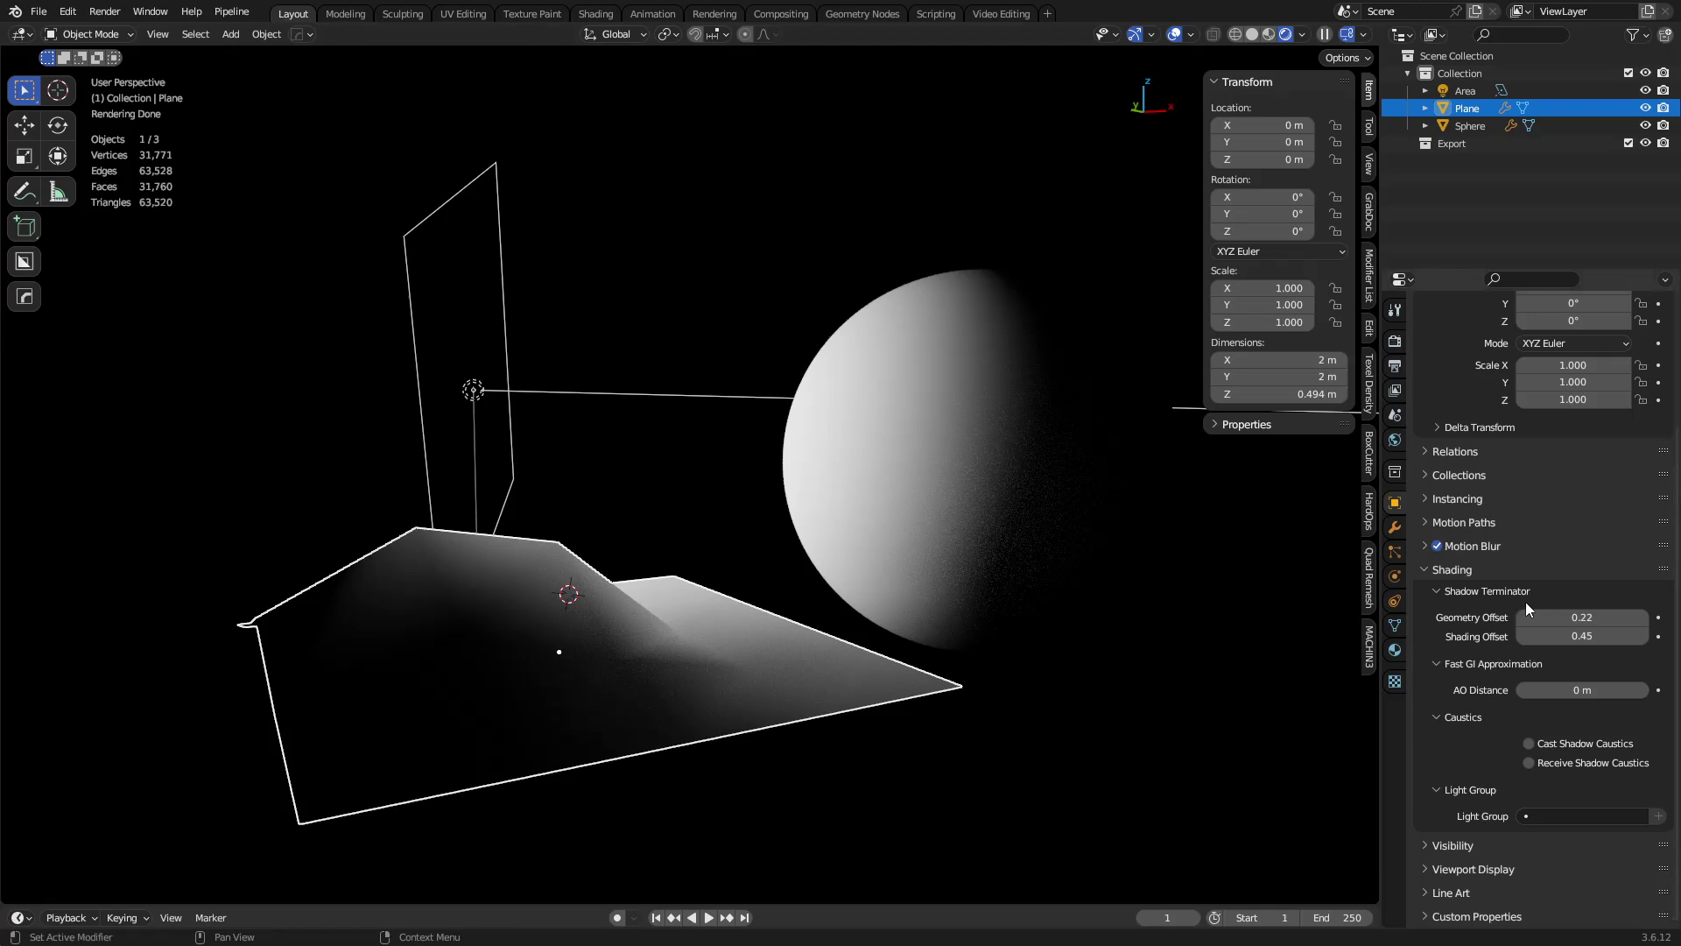
click(911, 770)
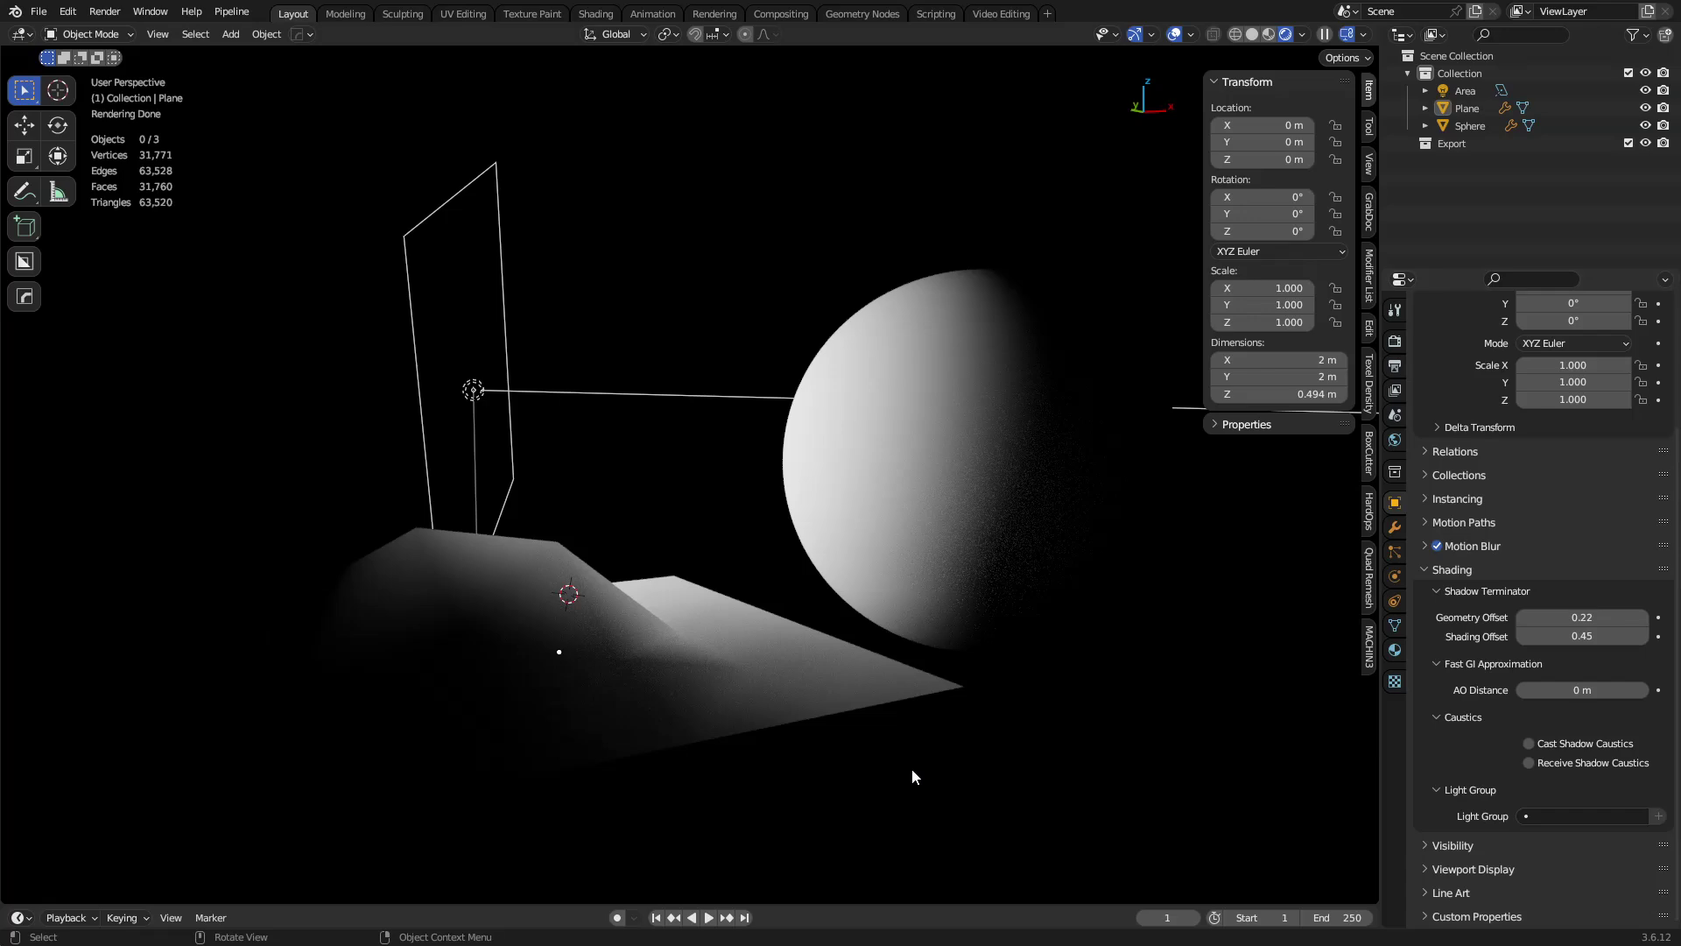
key(ctrl+Tab)
key(Escape)
Step: Tilt the plane upright, move it to about X 1.158, Y 0.222, Z 0.665 m, and turn it 12.9° about global Z
click(769, 639)
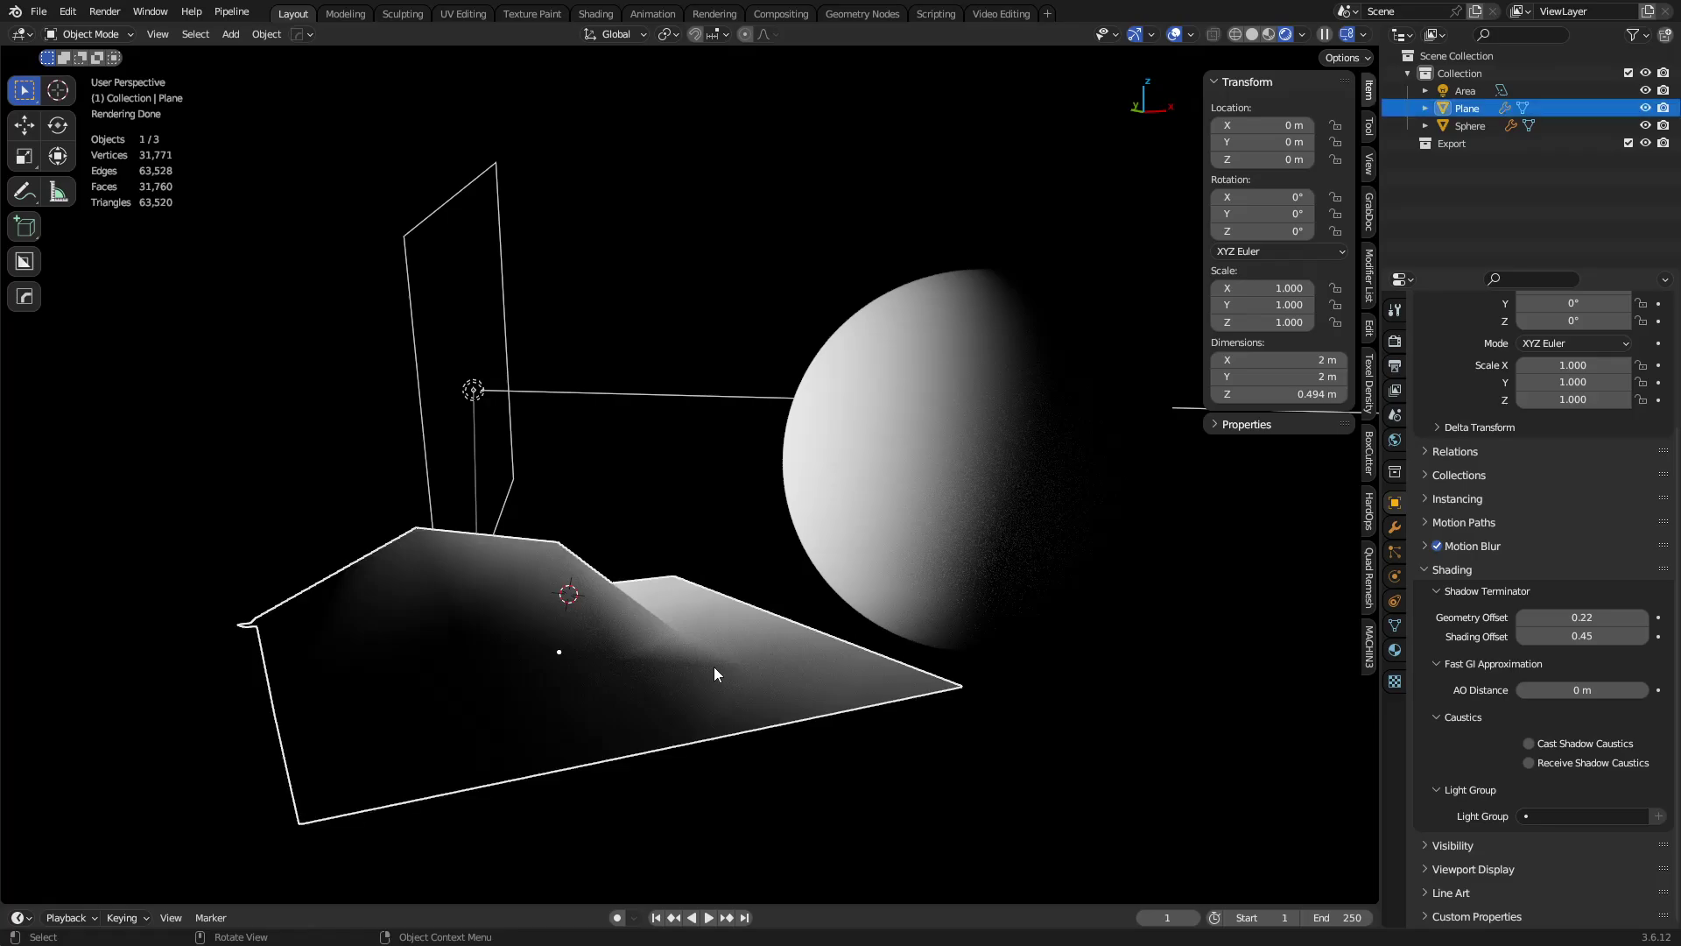
key(r)
click(555, 501)
middle_drag(555, 507, 919, 635)
key(g)
click(942, 495)
key(g)
key(shift+z)
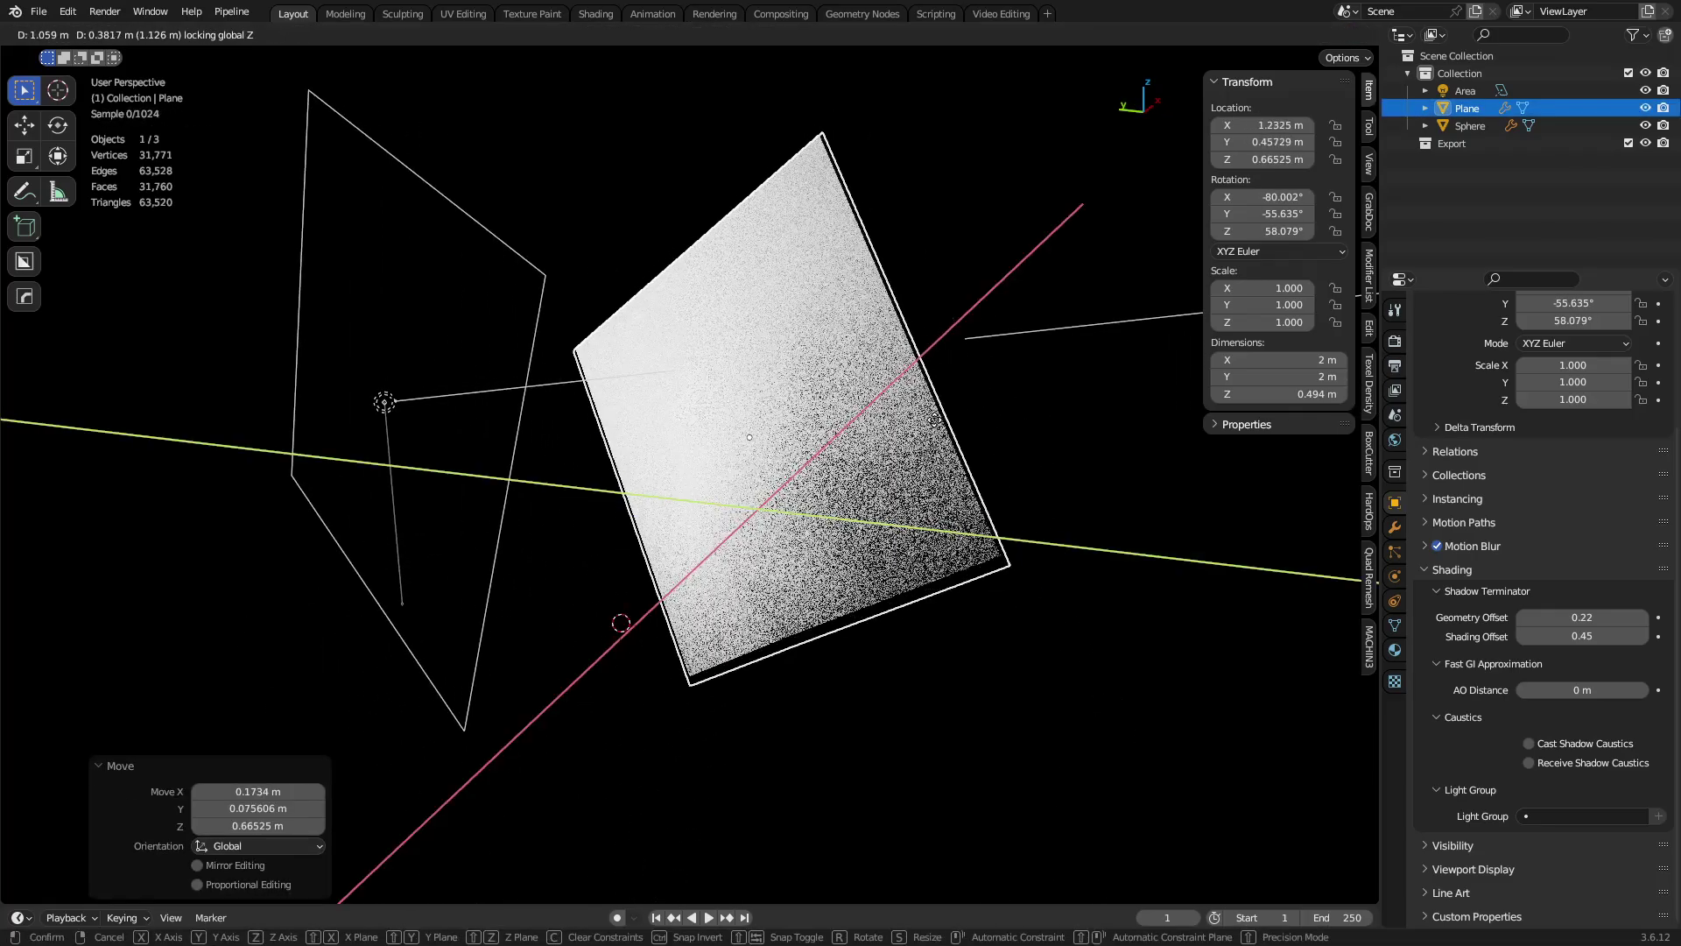
click(975, 420)
key(r)
key(z)
click(939, 414)
Step: Subdivide the plane's entire mesh once in Edit Mode with a single cut
key(ctrl+Tab)
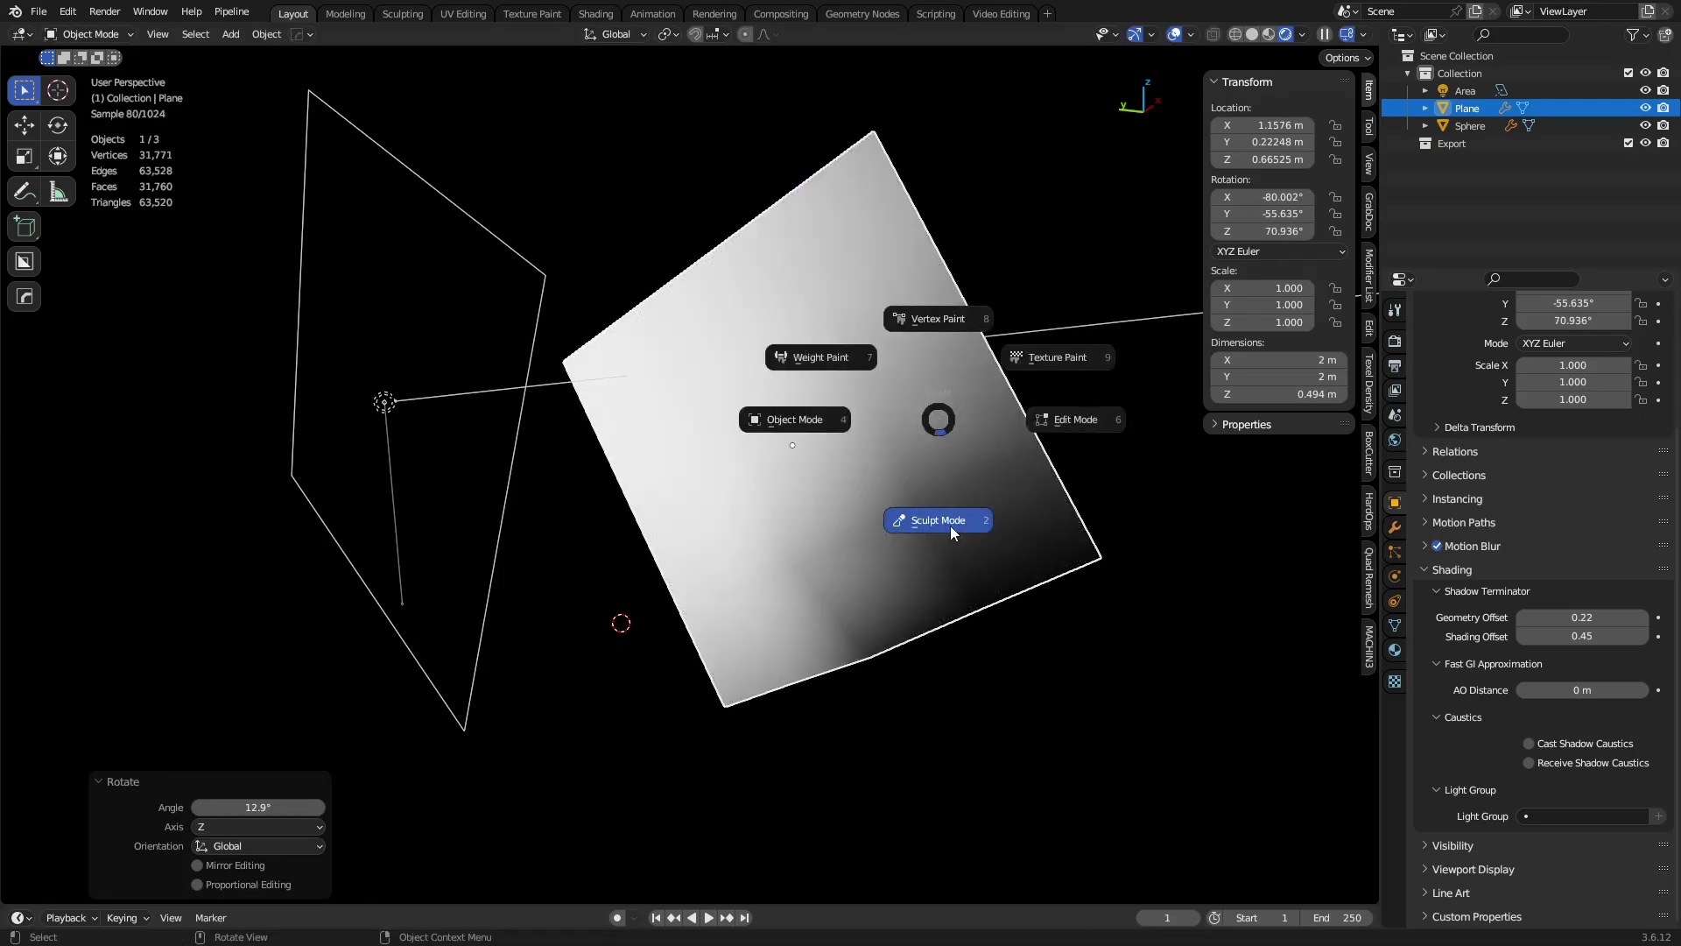
click(946, 525)
middle_drag(939, 535, 923, 529)
key(Tab)
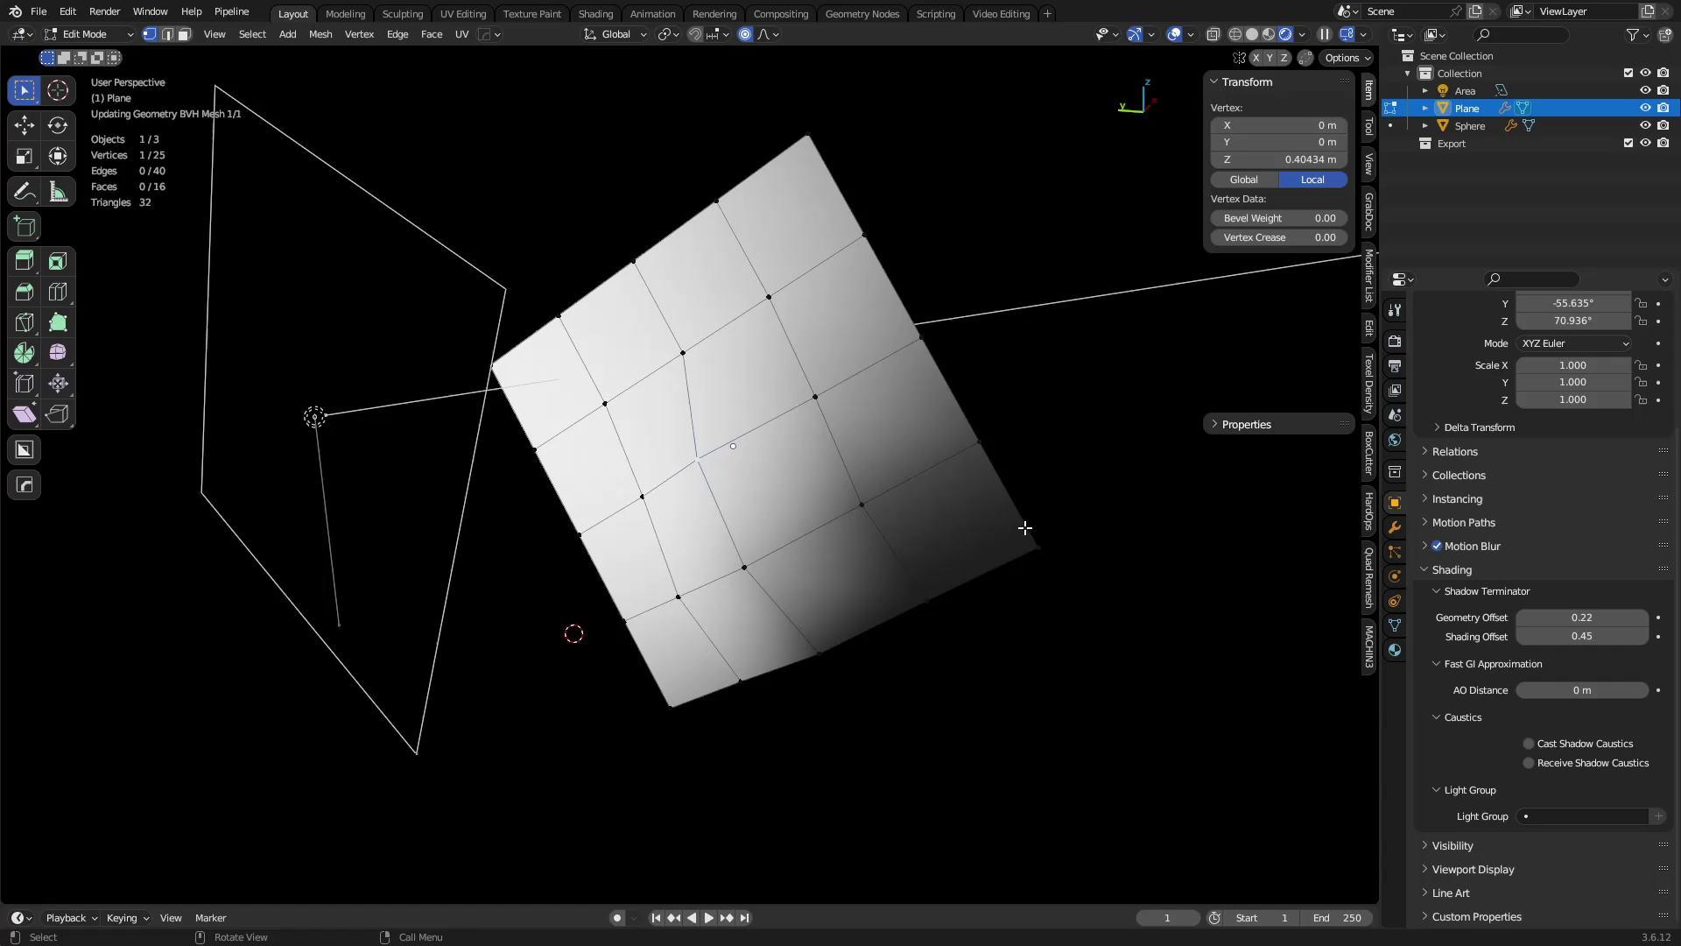
key(a)
right_click(919, 507)
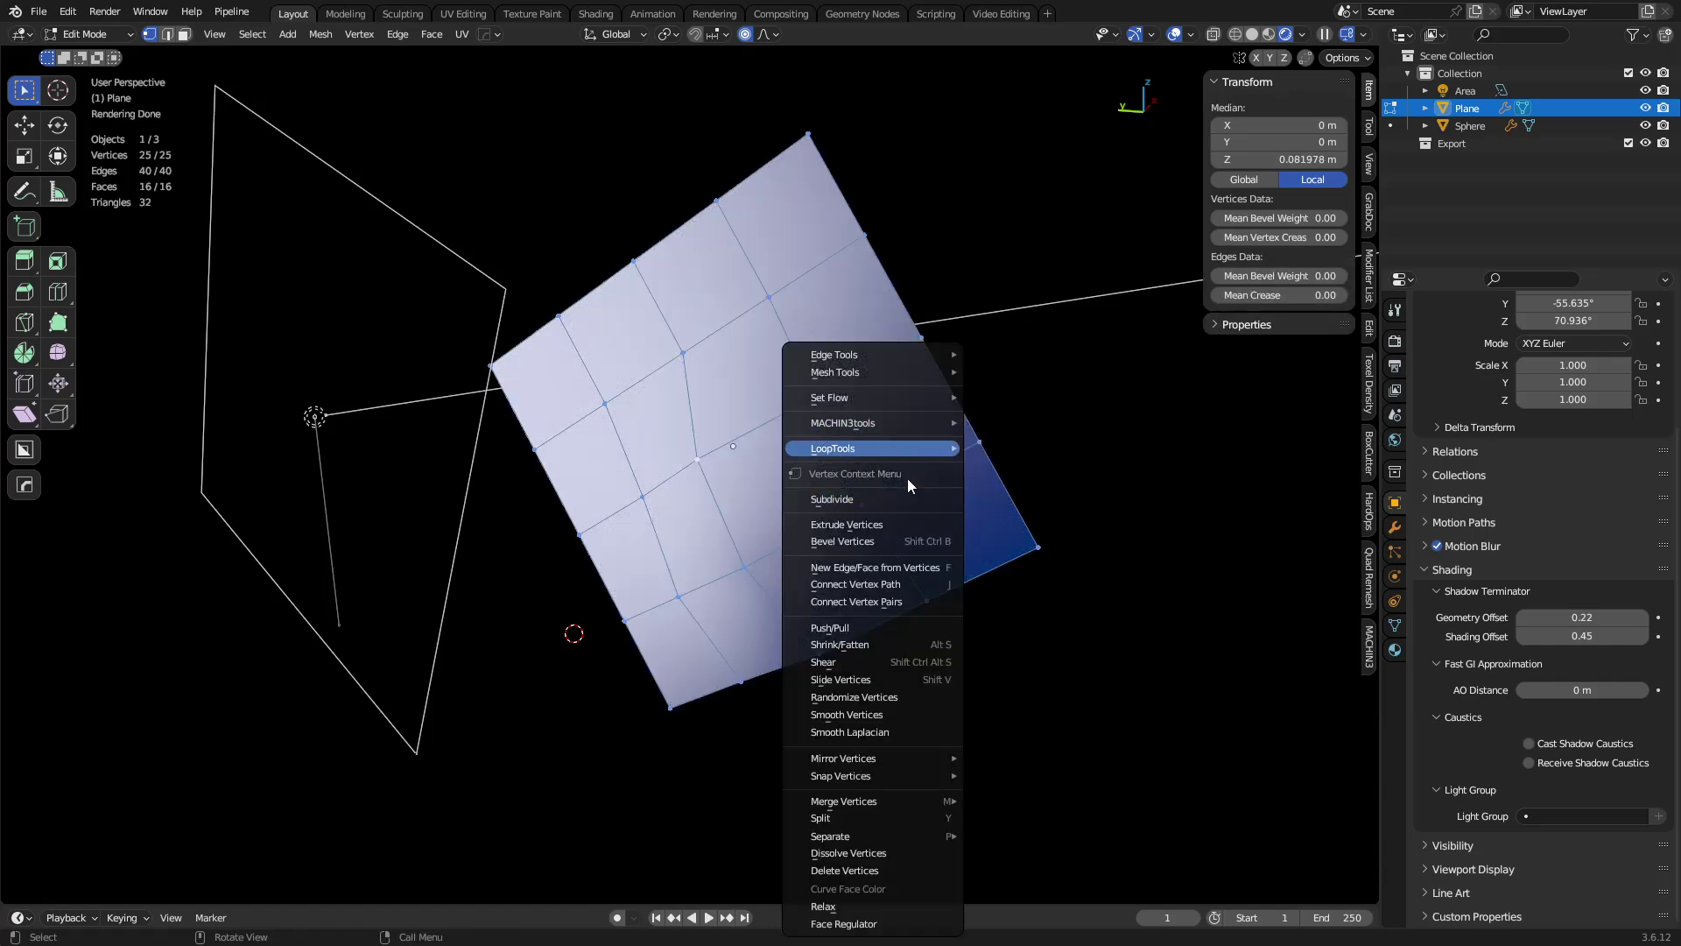
click(897, 498)
scroll(926, 543, up, 1)
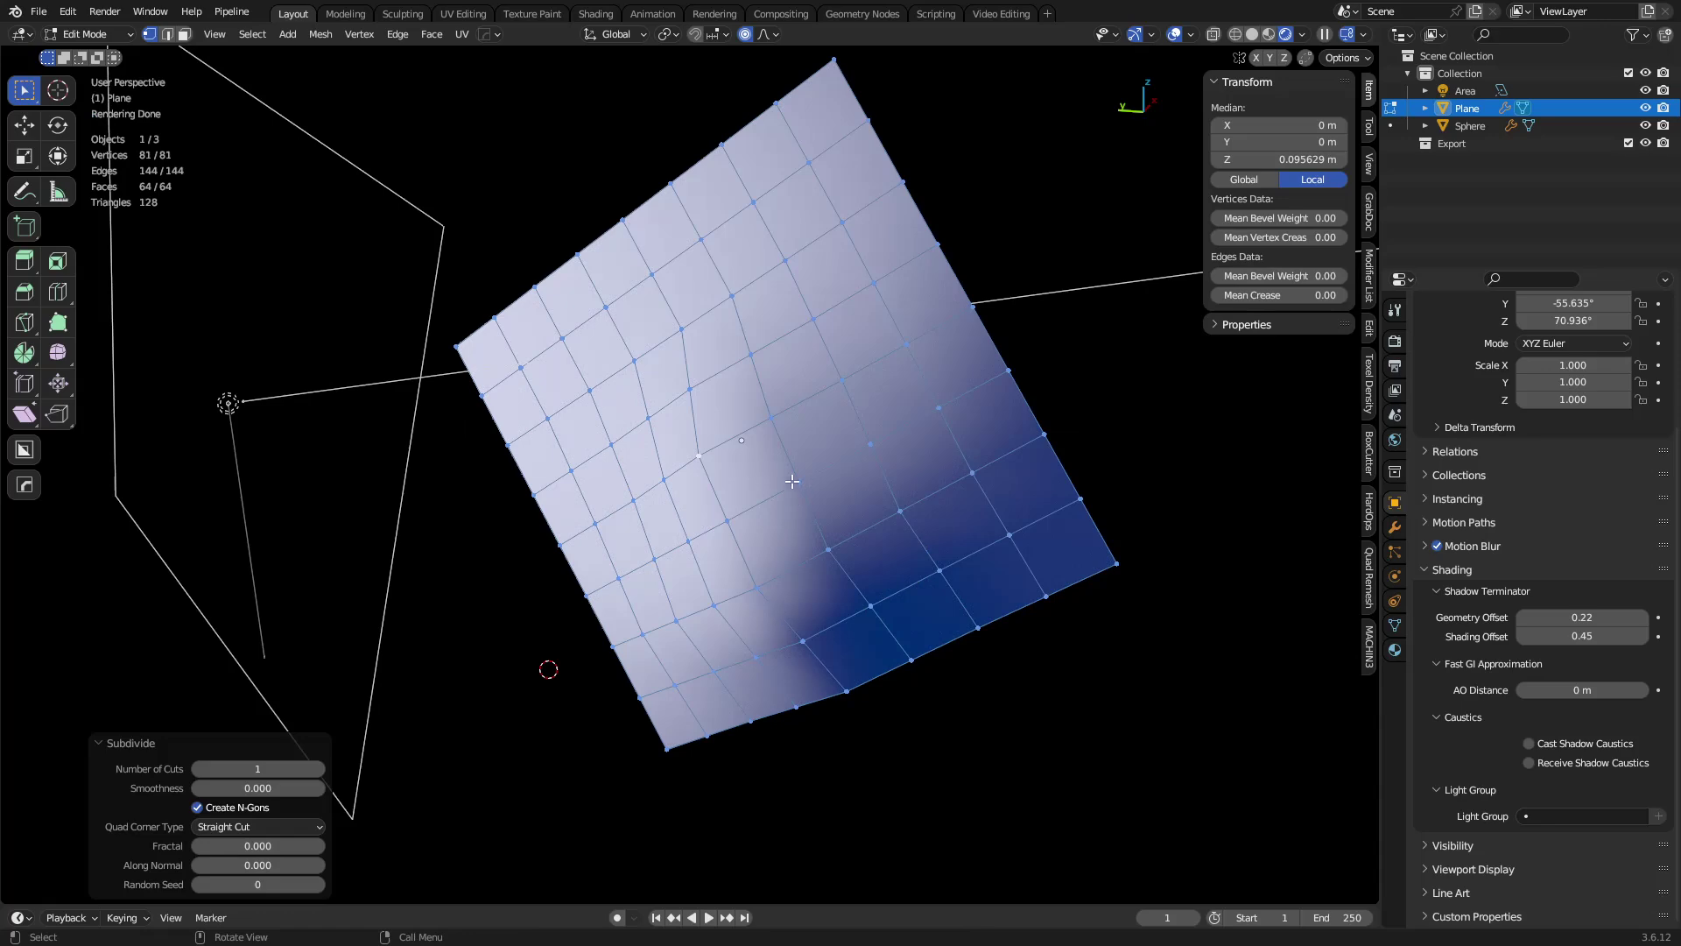
Step: Sculpt the plane with a Fill/Deepen brush stroke and set the brush strength to 0.733
key(ctrl+Tab)
click(770, 556)
key(f)
click(792, 502)
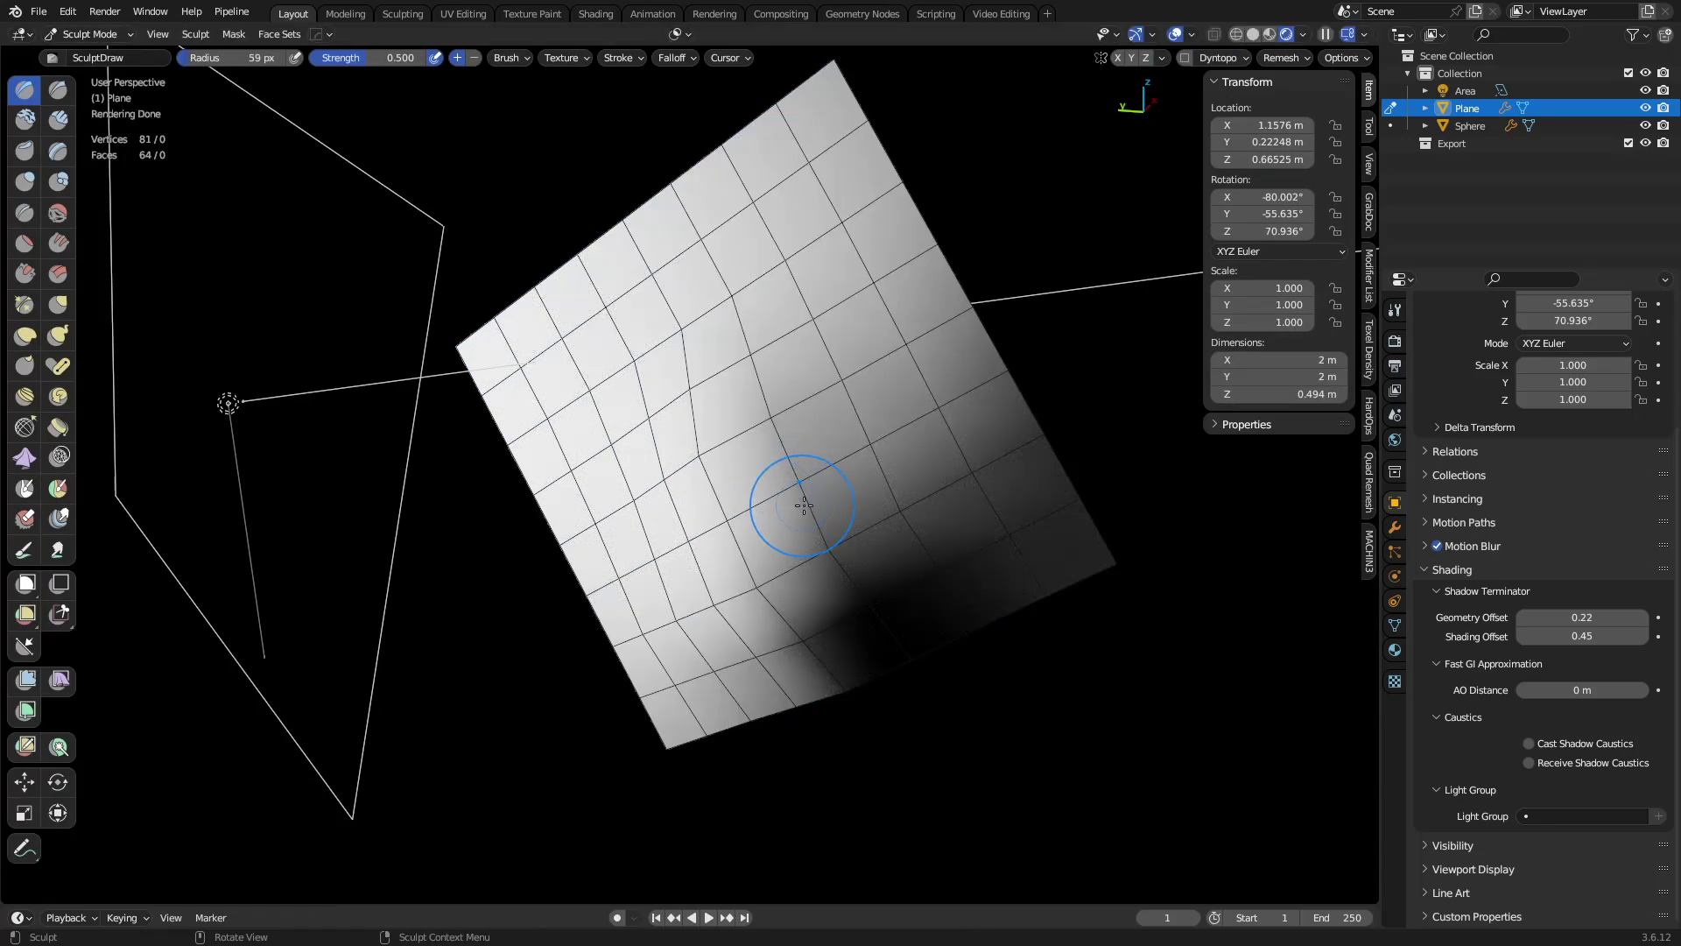
click(58, 243)
drag(698, 413, 646, 369)
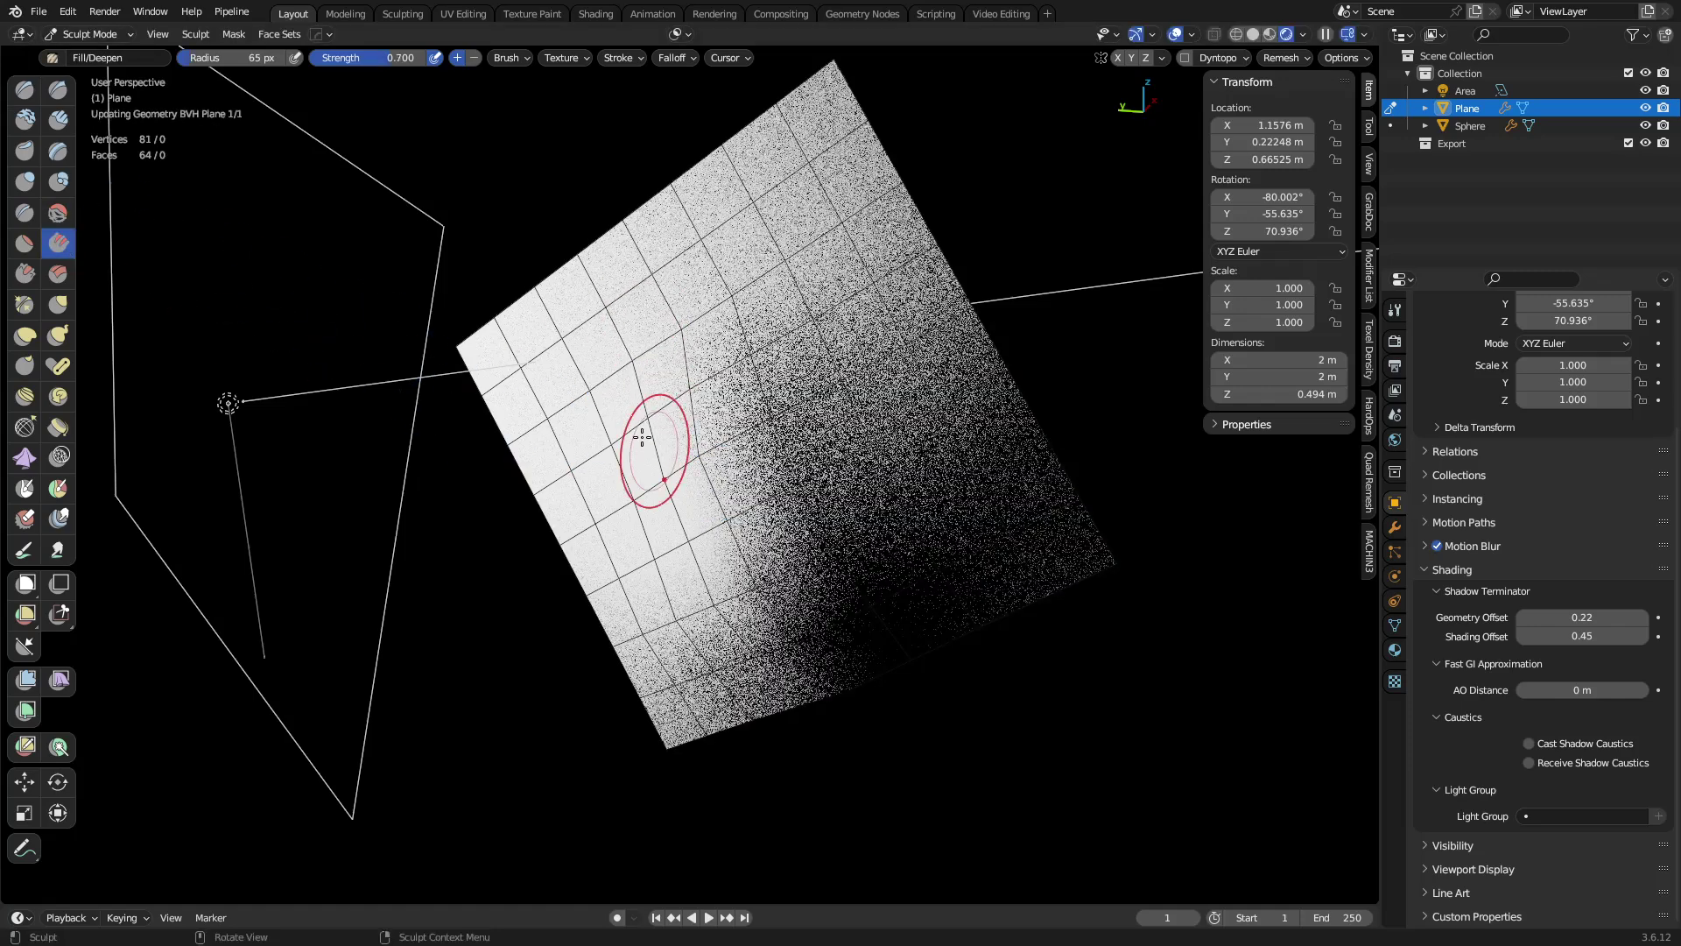
key(shift+f)
click(705, 469)
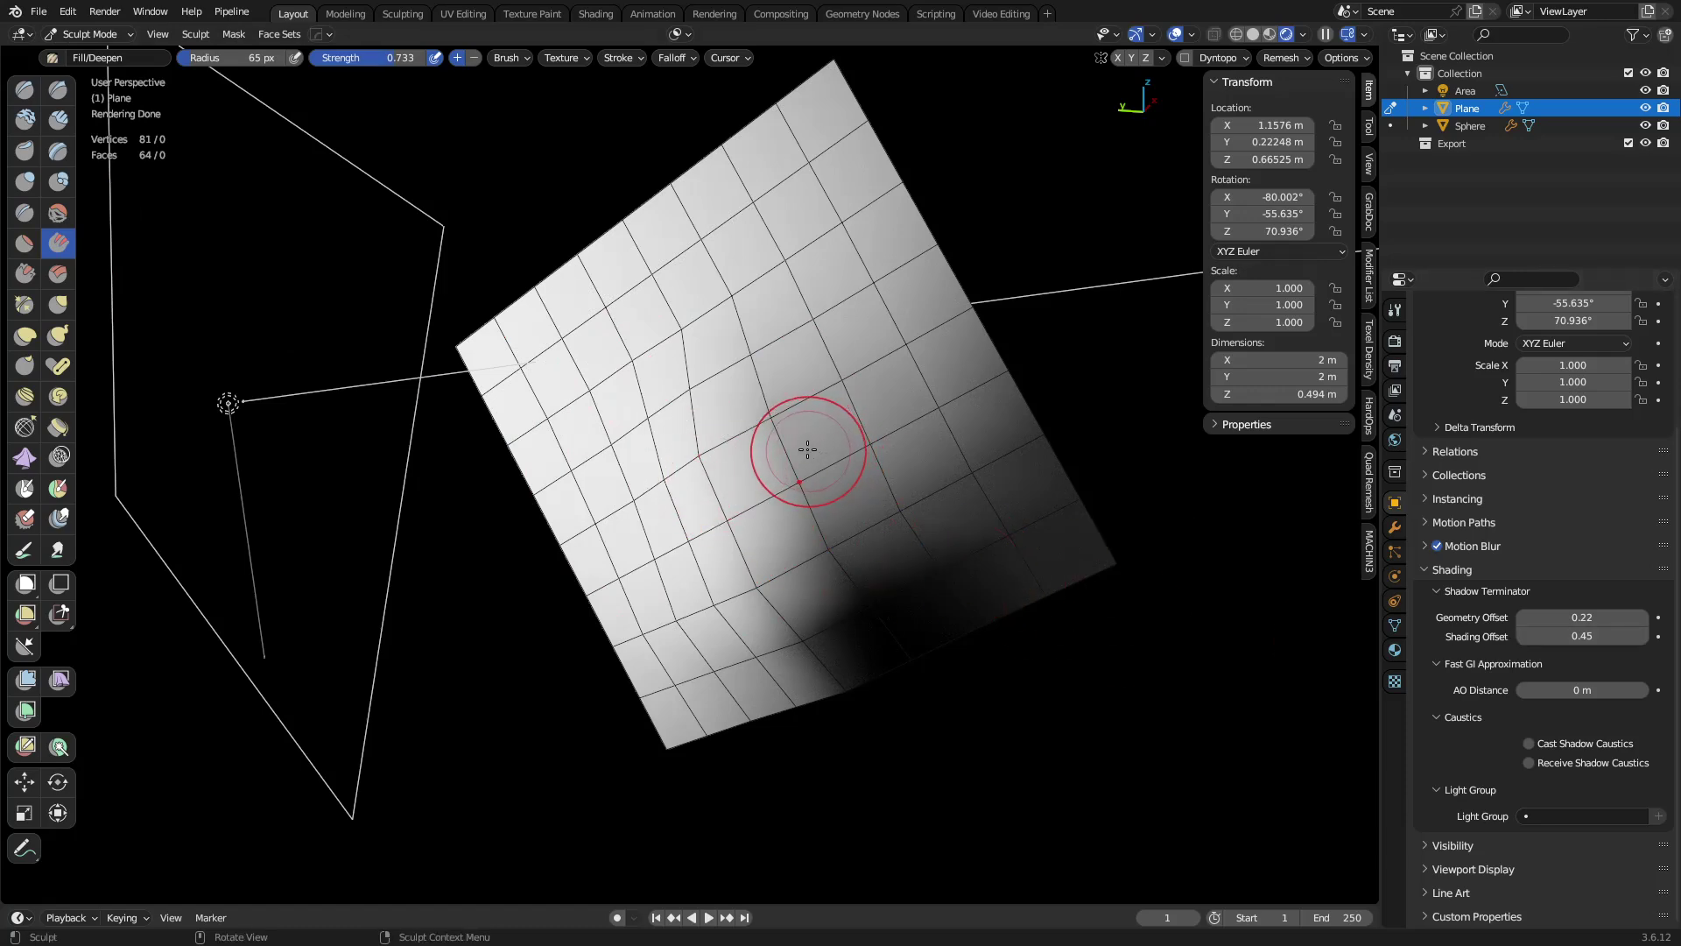
Step: Choose the Clay Strips brush, return to Edit Mode and subdivide the whole plane mesh two more times with one cut each
click(57, 119)
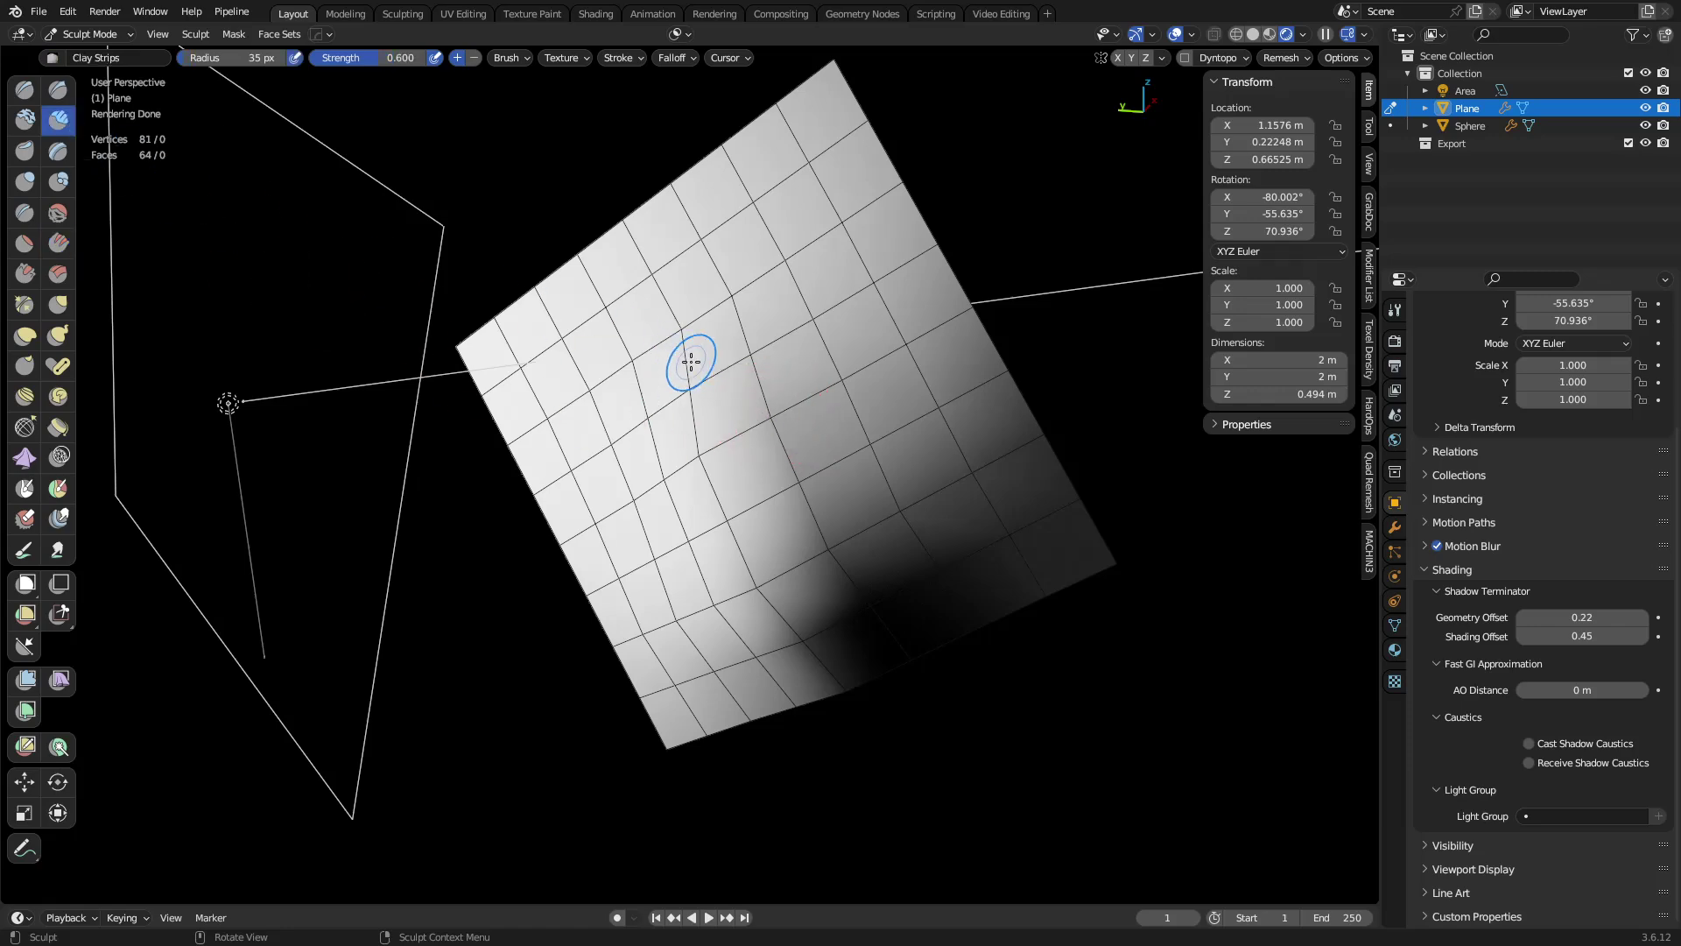
key(ctrl+Tab)
click(758, 376)
right_click(762, 377)
click(762, 379)
key(shift+r)
Step: Sculpt raised ridges across the plane in Sculpt Mode with Clay Strips strokes at a 65 px radius
key(ctrl+Tab)
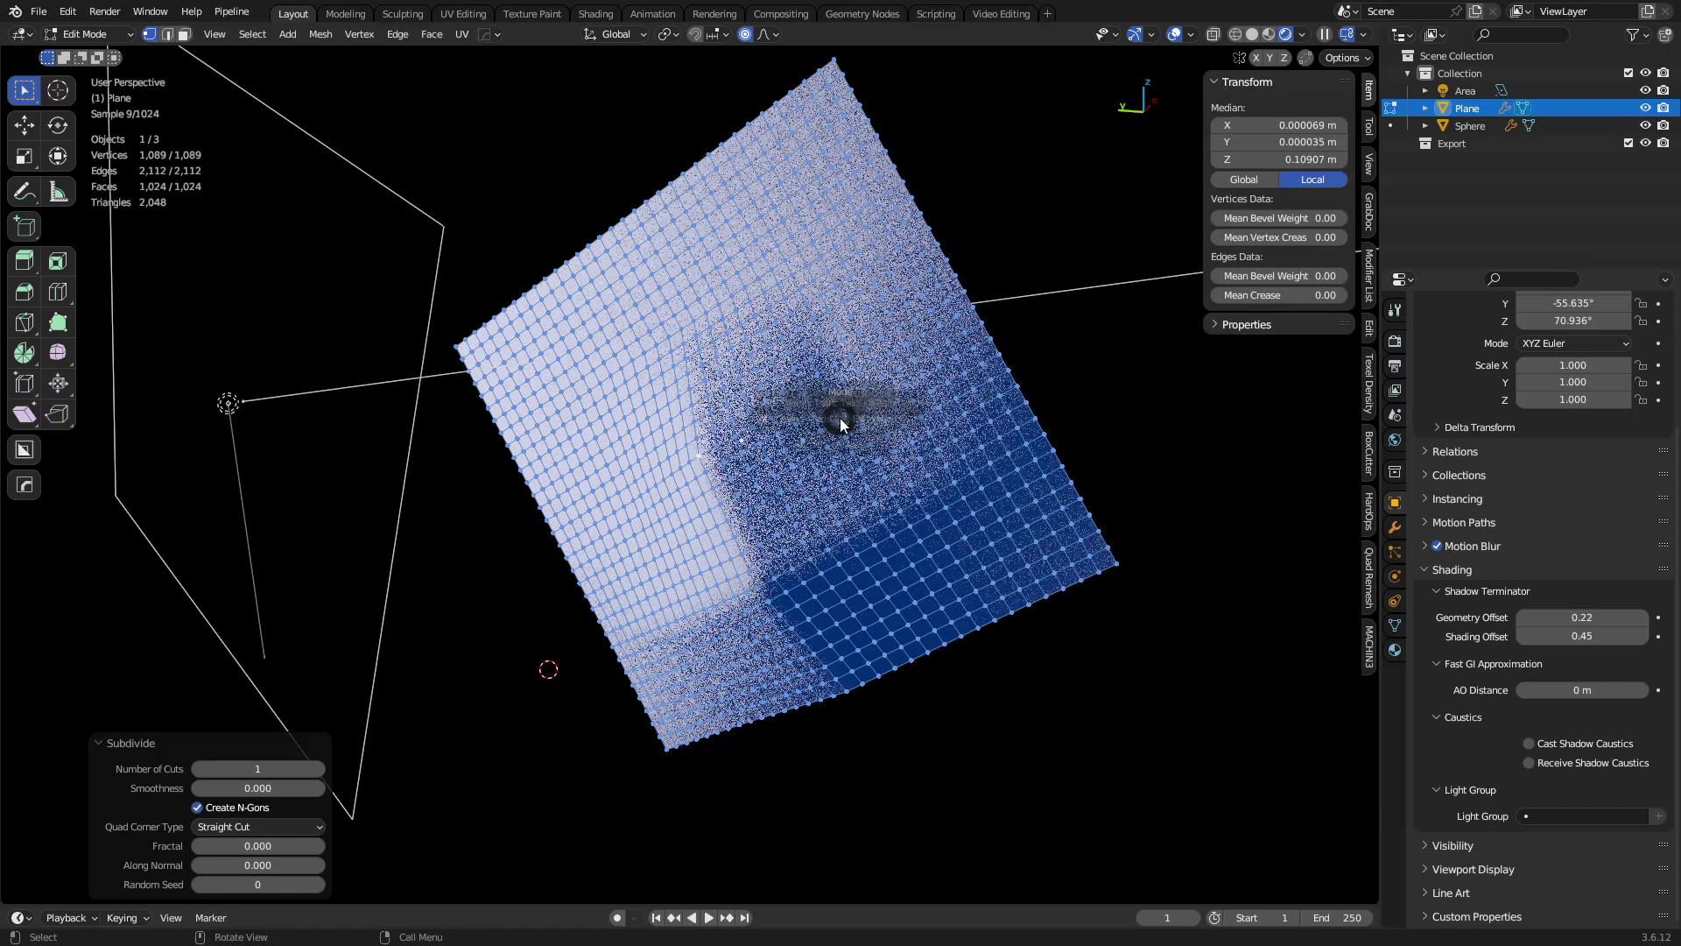
click(797, 516)
key(f)
click(656, 391)
mouse_move(613, 336)
mouse_down()
mouse_move(608, 323)
mouse_move(718, 595)
mouse_up()
drag(665, 455, 726, 613)
mouse_move(744, 297)
mouse_down()
mouse_move(736, 219)
mouse_move(770, 175)
mouse_move(902, 482)
mouse_move(853, 569)
mouse_up()
drag(543, 386, 692, 621)
drag(664, 386, 819, 596)
mouse_move(727, 385)
mouse_down()
mouse_move(818, 613)
mouse_move(854, 626)
mouse_up()
drag(779, 367, 884, 586)
mouse_move(832, 385)
mouse_down()
mouse_move(919, 493)
mouse_move(797, 604)
mouse_move(968, 438)
mouse_move(718, 648)
mouse_move(517, 396)
mouse_move(663, 643)
mouse_up()
mouse_move(585, 250)
mouse_down()
mouse_move(665, 565)
mouse_move(720, 661)
mouse_up()
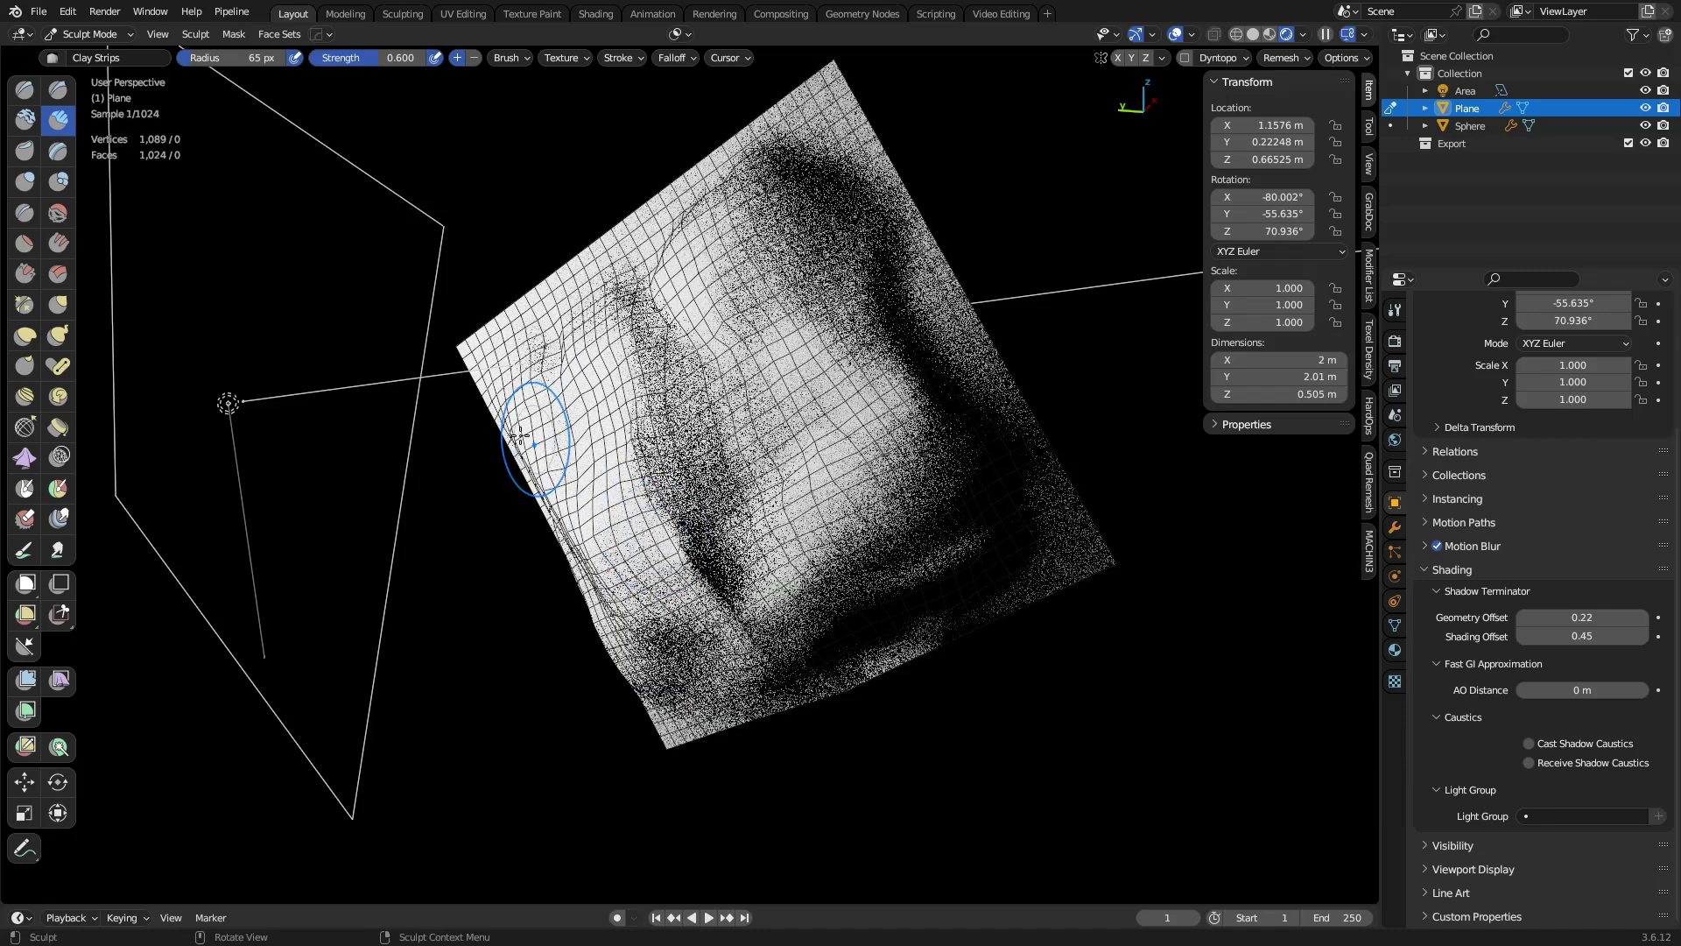
Step: Sharpen the sculpted ridges on the plane with Pinch/Magnify strokes at a 66 px radius
click(25, 303)
key(f)
click(725, 460)
mouse_move(725, 461)
mouse_down()
mouse_move(700, 473)
mouse_move(652, 394)
mouse_move(714, 570)
mouse_move(727, 460)
mouse_move(711, 354)
mouse_move(727, 394)
mouse_up()
mouse_move(769, 236)
mouse_down()
mouse_move(750, 262)
mouse_move(853, 372)
mouse_move(828, 320)
mouse_move(731, 272)
mouse_move(707, 280)
mouse_up()
mouse_move(899, 433)
mouse_down()
mouse_move(871, 564)
mouse_move(845, 525)
mouse_move(775, 593)
mouse_up()
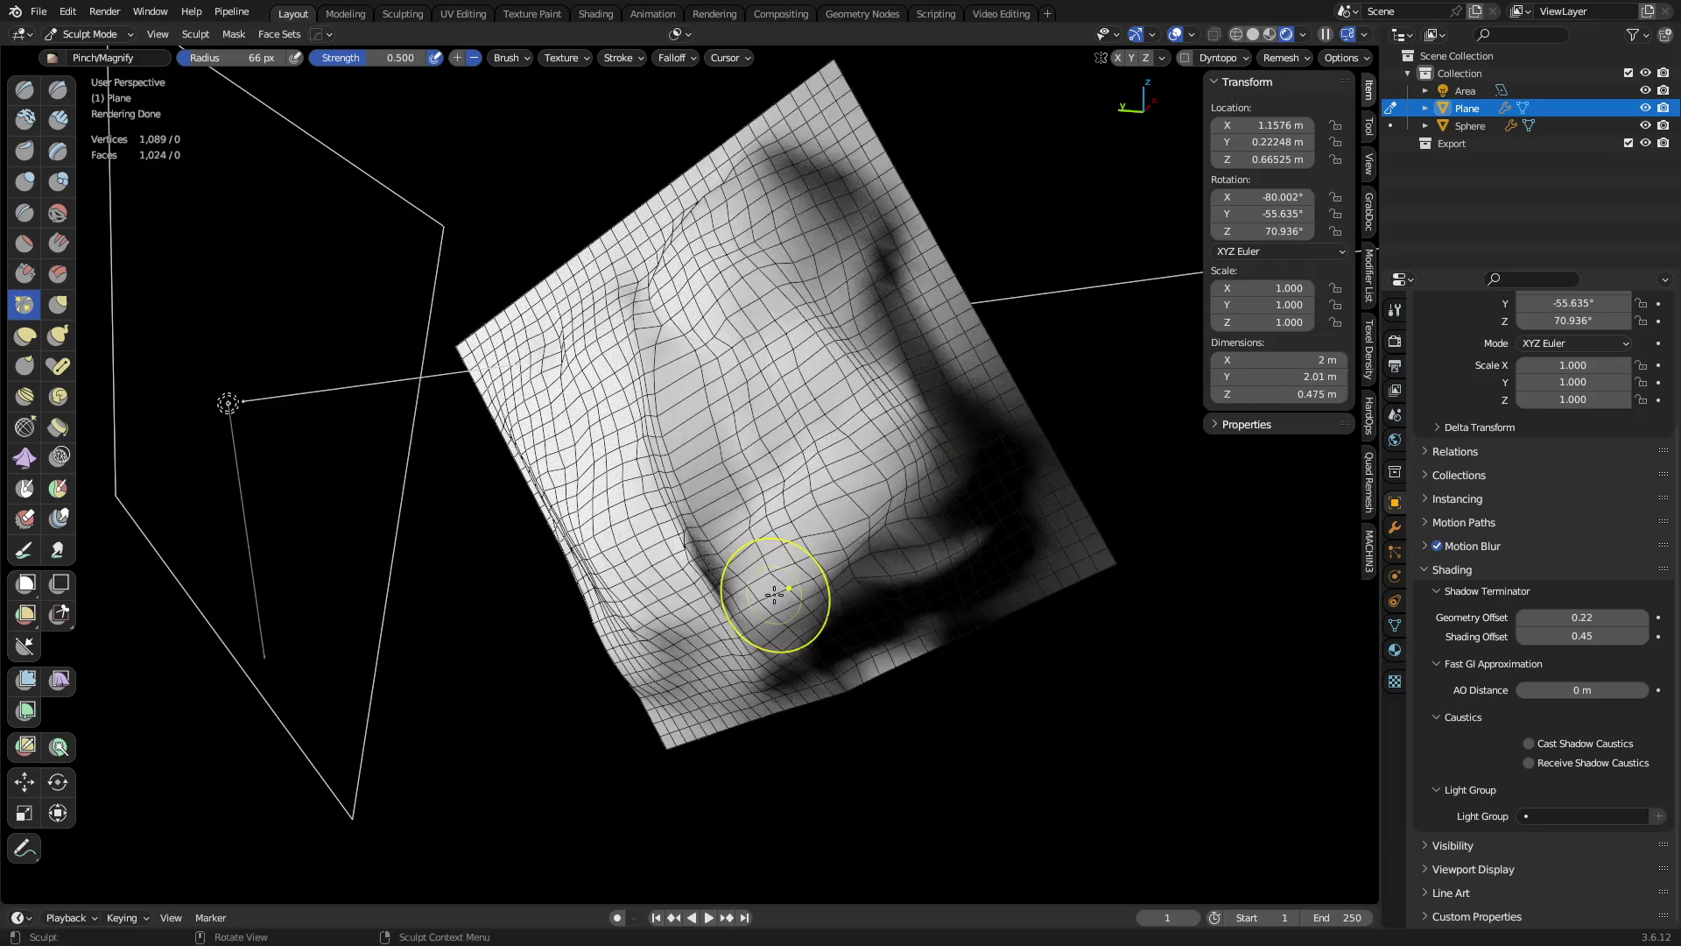
Step: Return to Object Mode and rotate the sculpted plane about 48° around global Z
key(ctrl+Tab)
click(702, 593)
mouse_move(890, 560)
middle_down()
mouse_move(812, 609)
mouse_move(749, 612)
middle_up()
scroll(818, 604, down, 3)
key(r)
key(z)
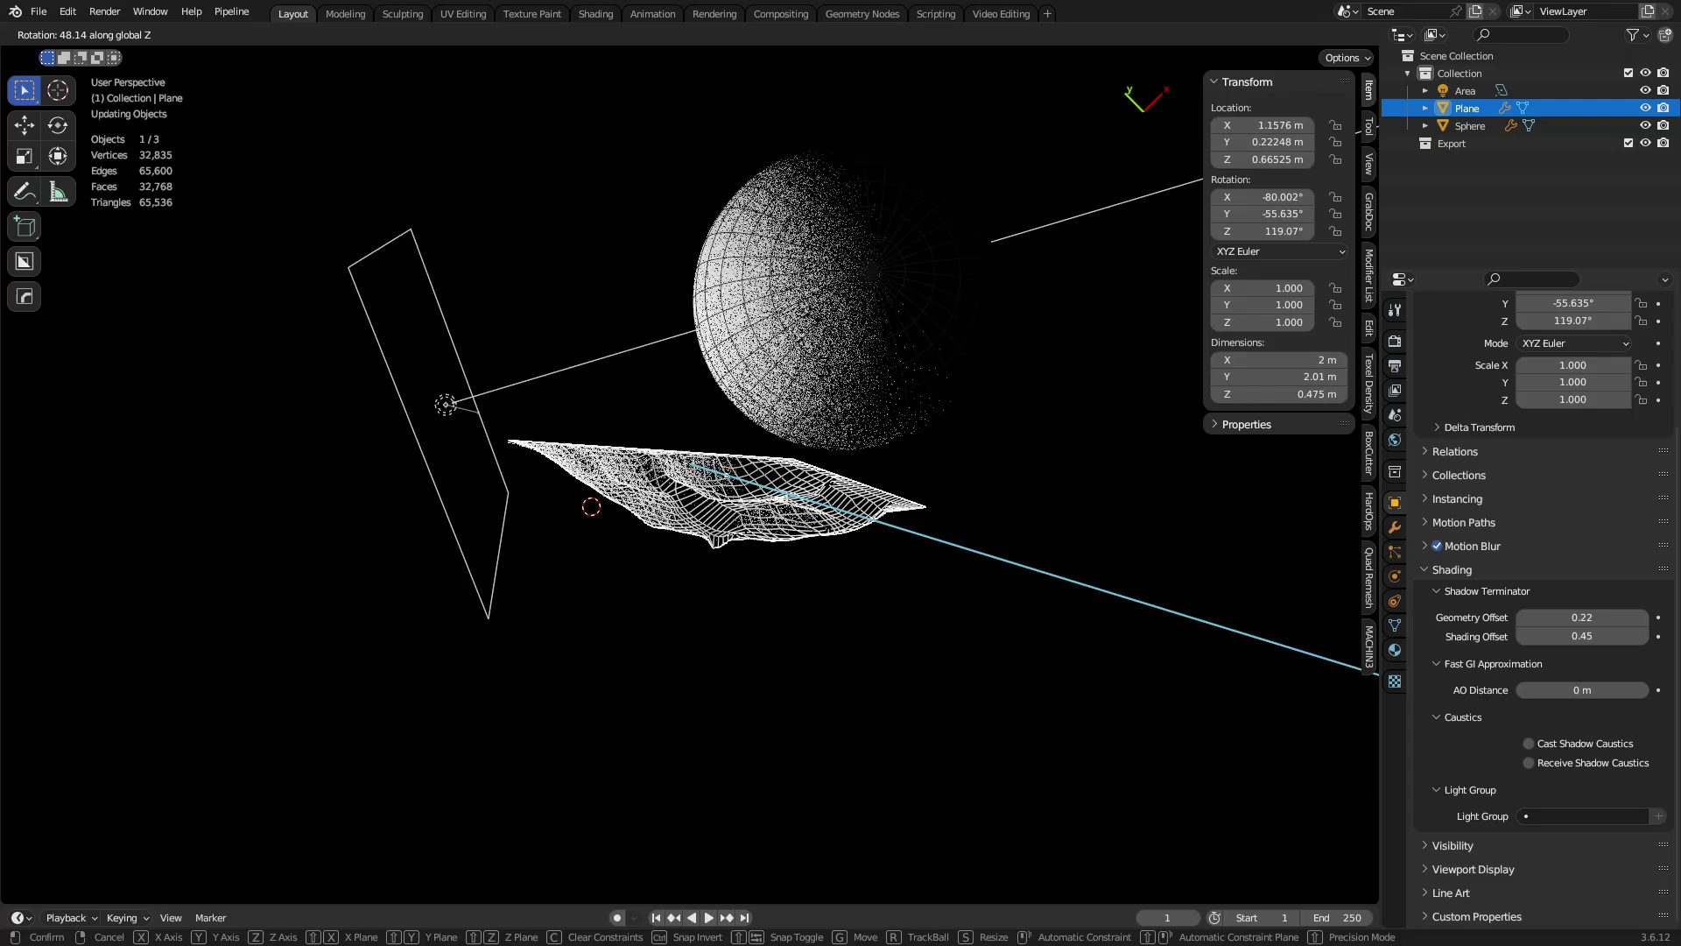
click(875, 397)
Step: Move the sphere about 0.57 m in X and 2.39 m in Y, and the plane to about X 1.640, Y 1.102 m
click(875, 397)
key(g)
key(shift+z)
click(688, 96)
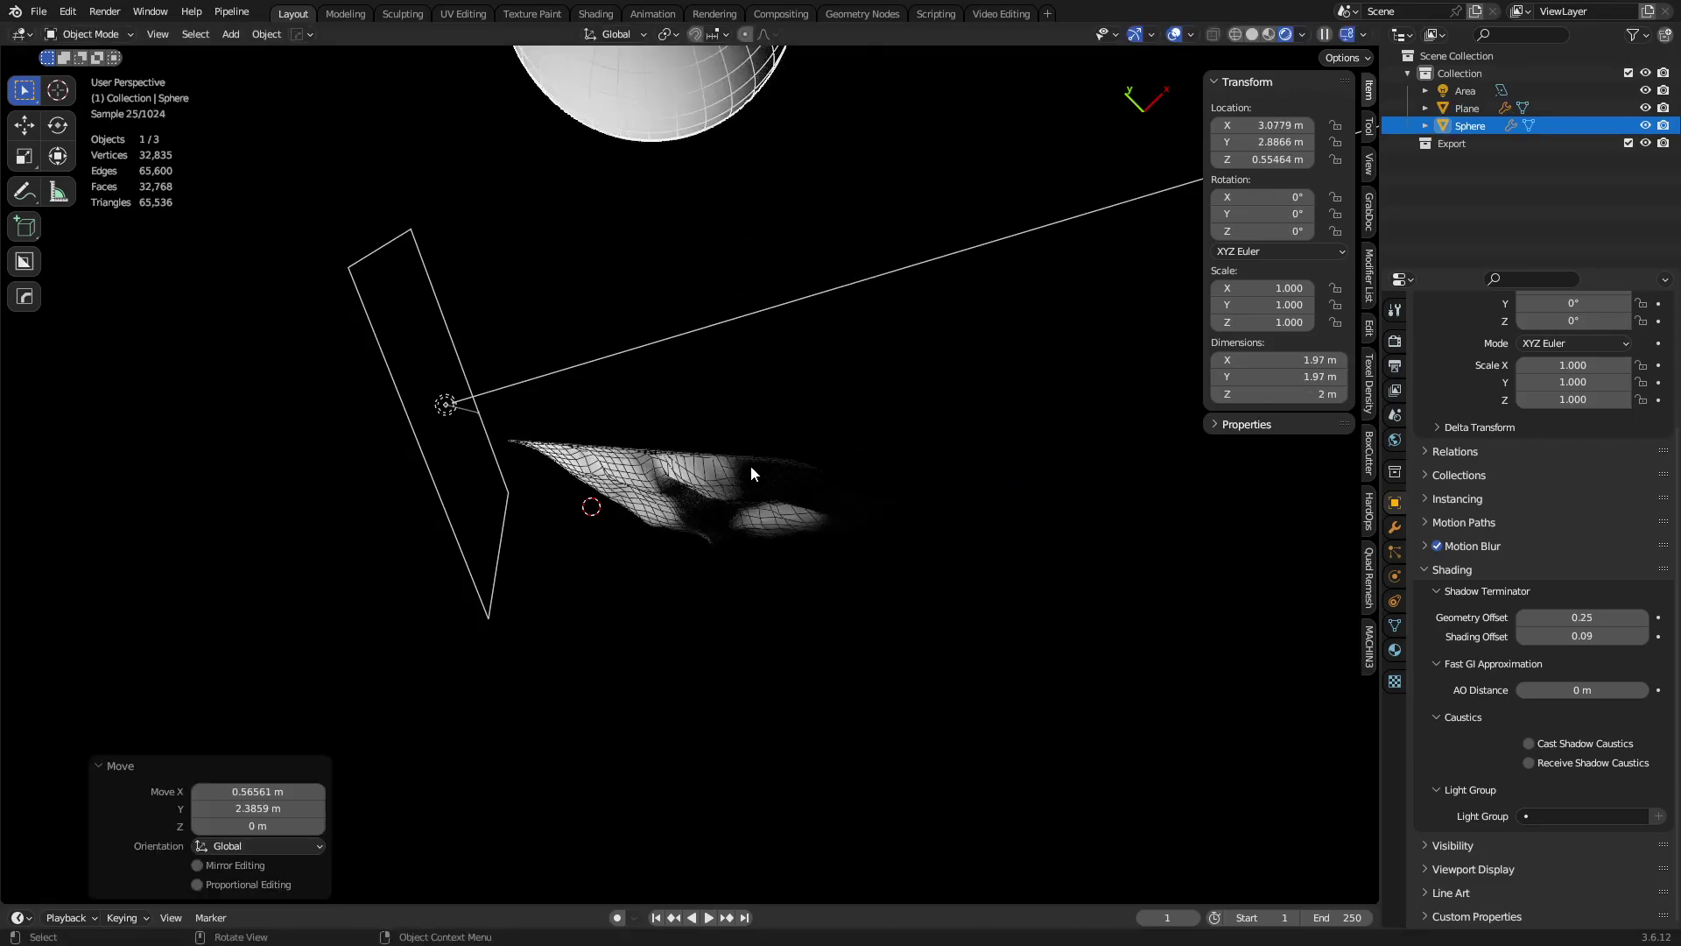
click(751, 466)
key(g)
key(shift+z)
click(758, 503)
Step: Shrink the area light to a scale of 0.352 and move it to about X -0.516, Y 1.711, Z 0.777 m
key(KP_Decimal)
middle_drag(749, 561, 575, 531)
key(a)
key(a)
click(454, 342)
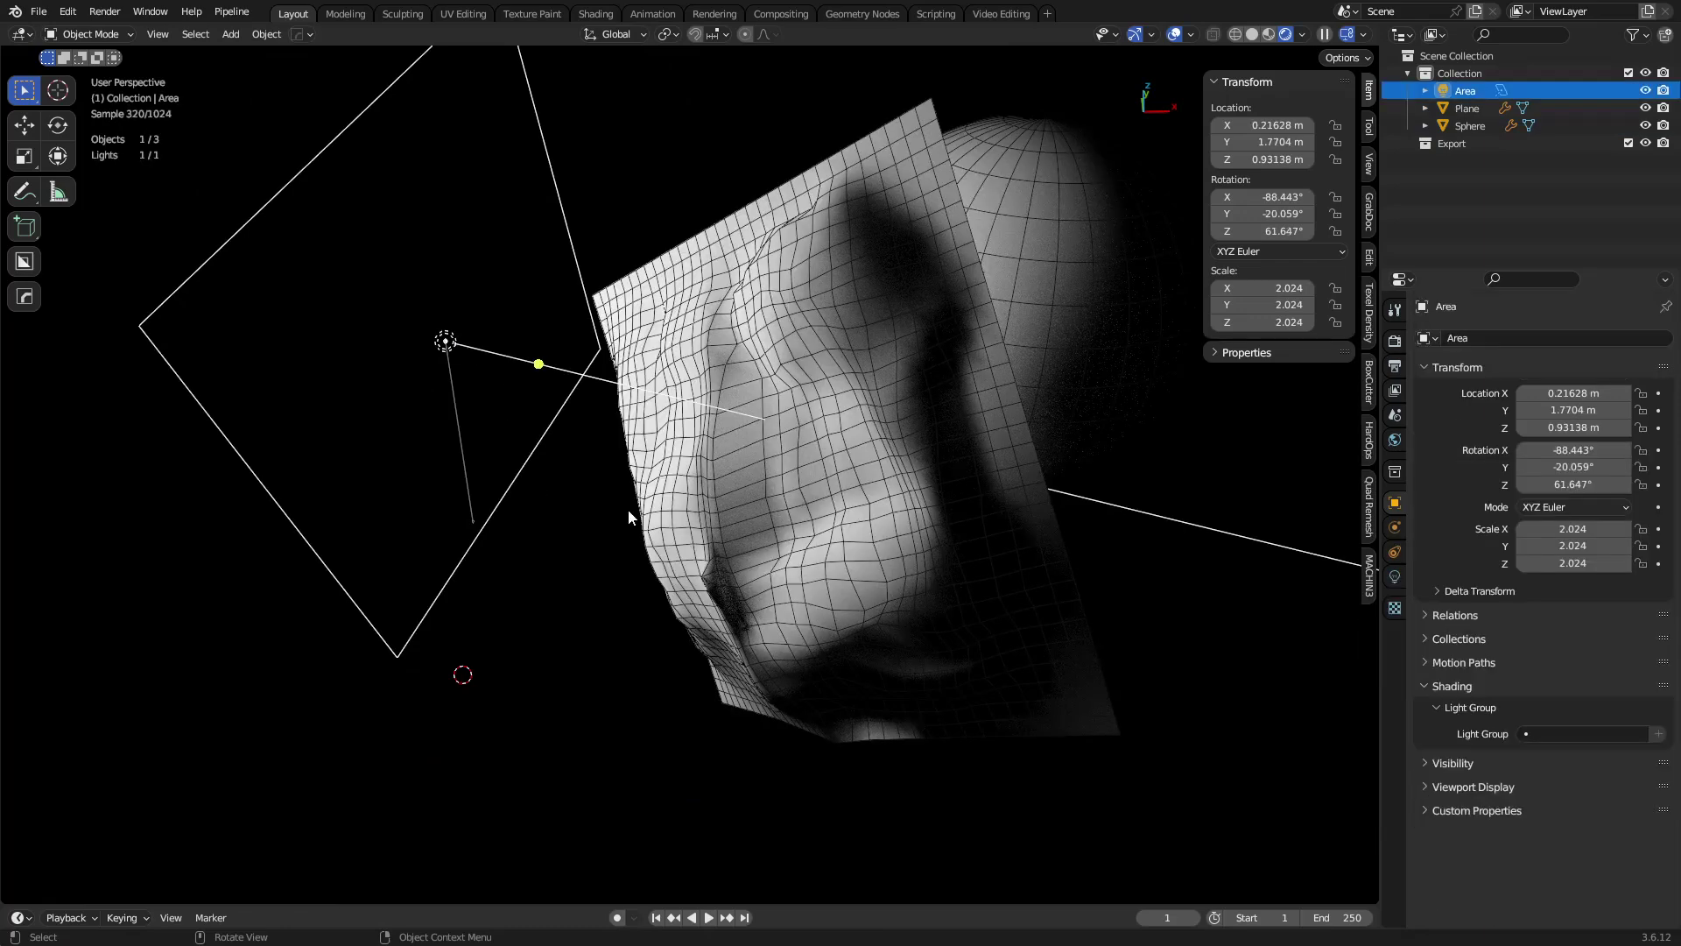
key(s)
click(495, 496)
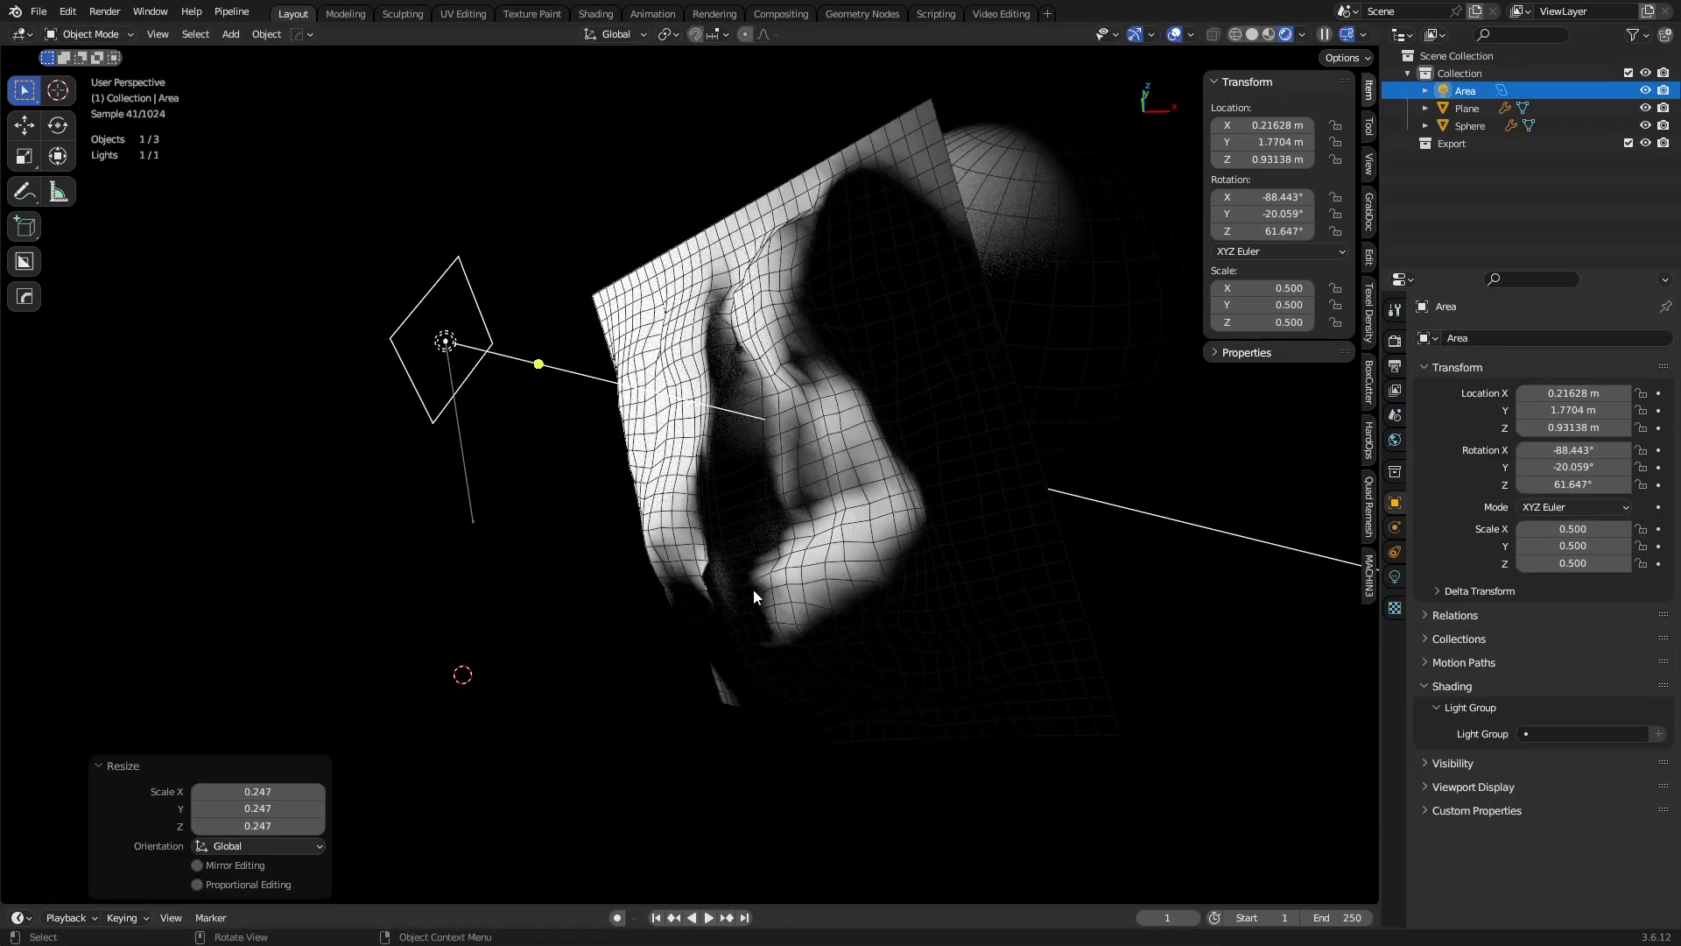
key(s)
click(660, 552)
key(g)
click(486, 590)
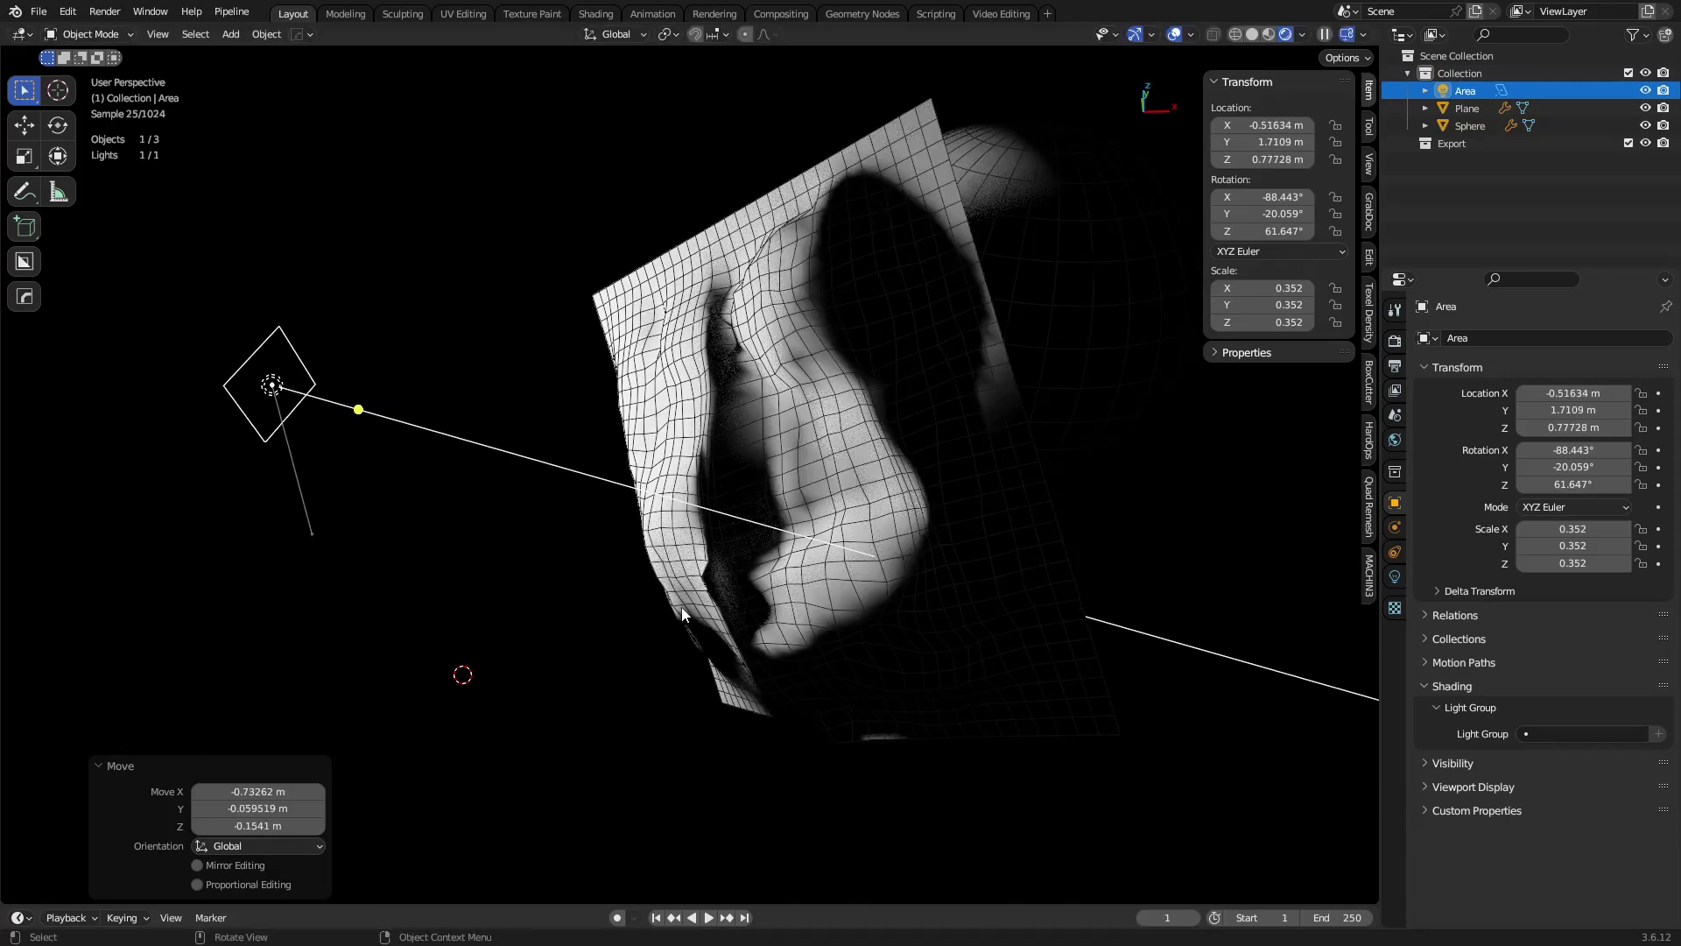
Step: Turn off the wireframe overlay and apply Shade Smooth to the sculpted plane
middle_drag(682, 615, 741, 579)
key(alt+a)
key(shift+z)
scroll(822, 627, up, 2)
middle_drag(833, 678, 832, 538)
click(704, 531)
right_click(802, 477)
click(804, 476)
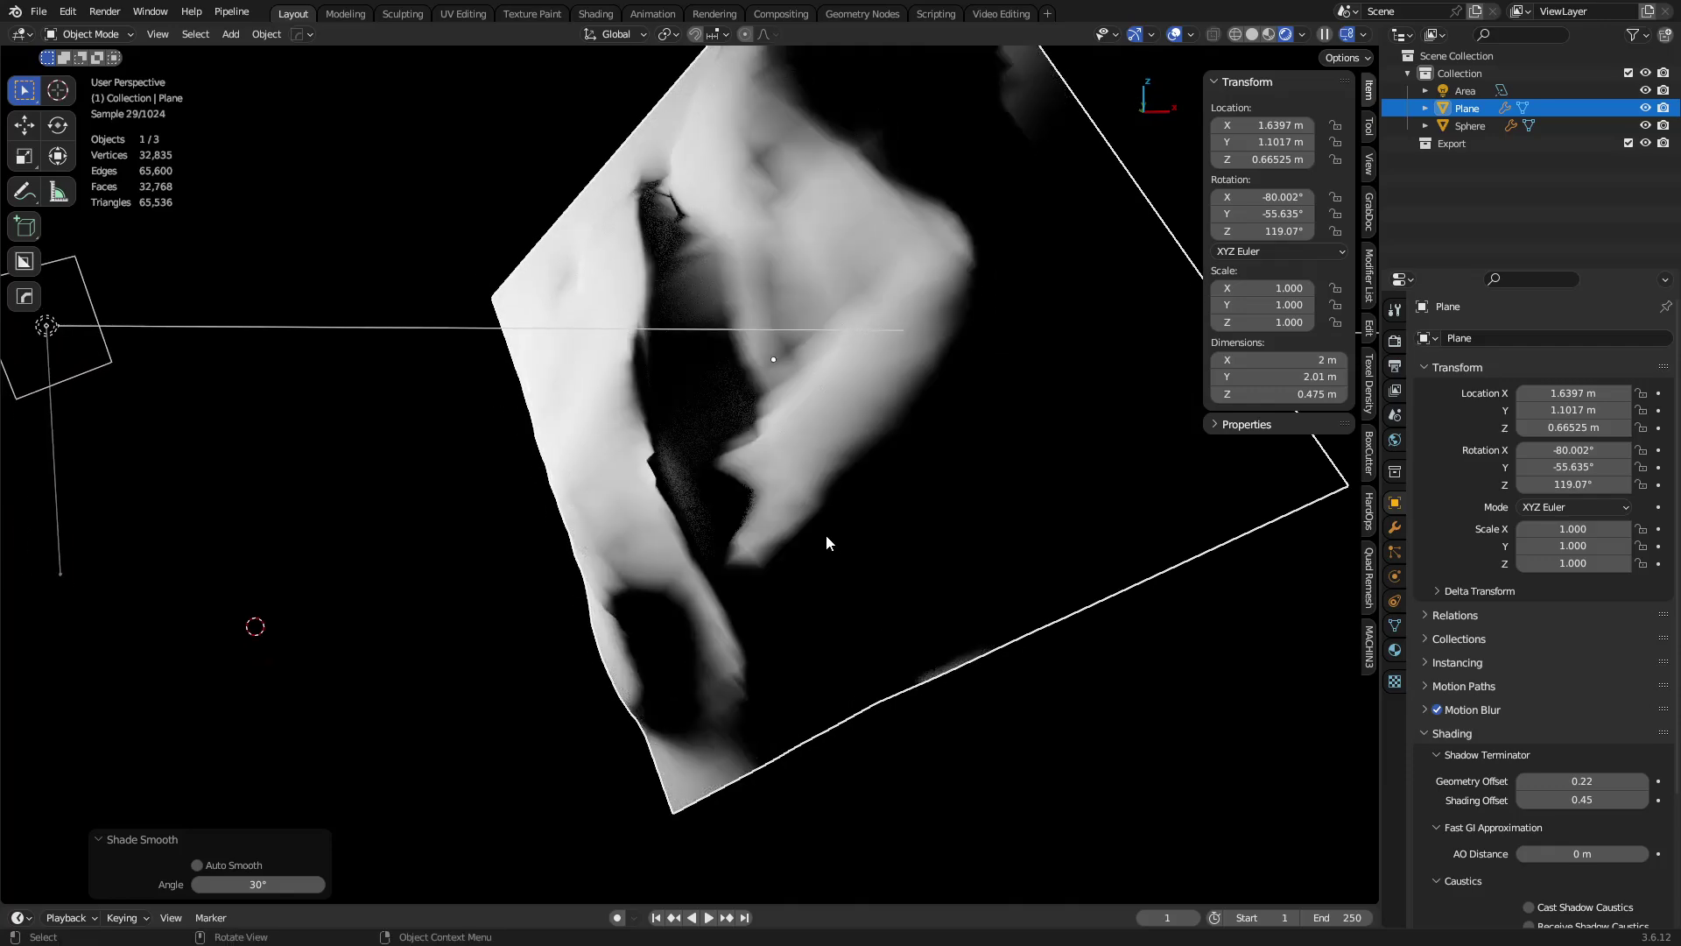
Step: Set the plane's Shadow Terminator Geometry Offset to 0.82 and Shading Offset to 0.42
scroll(644, 468, up, 4)
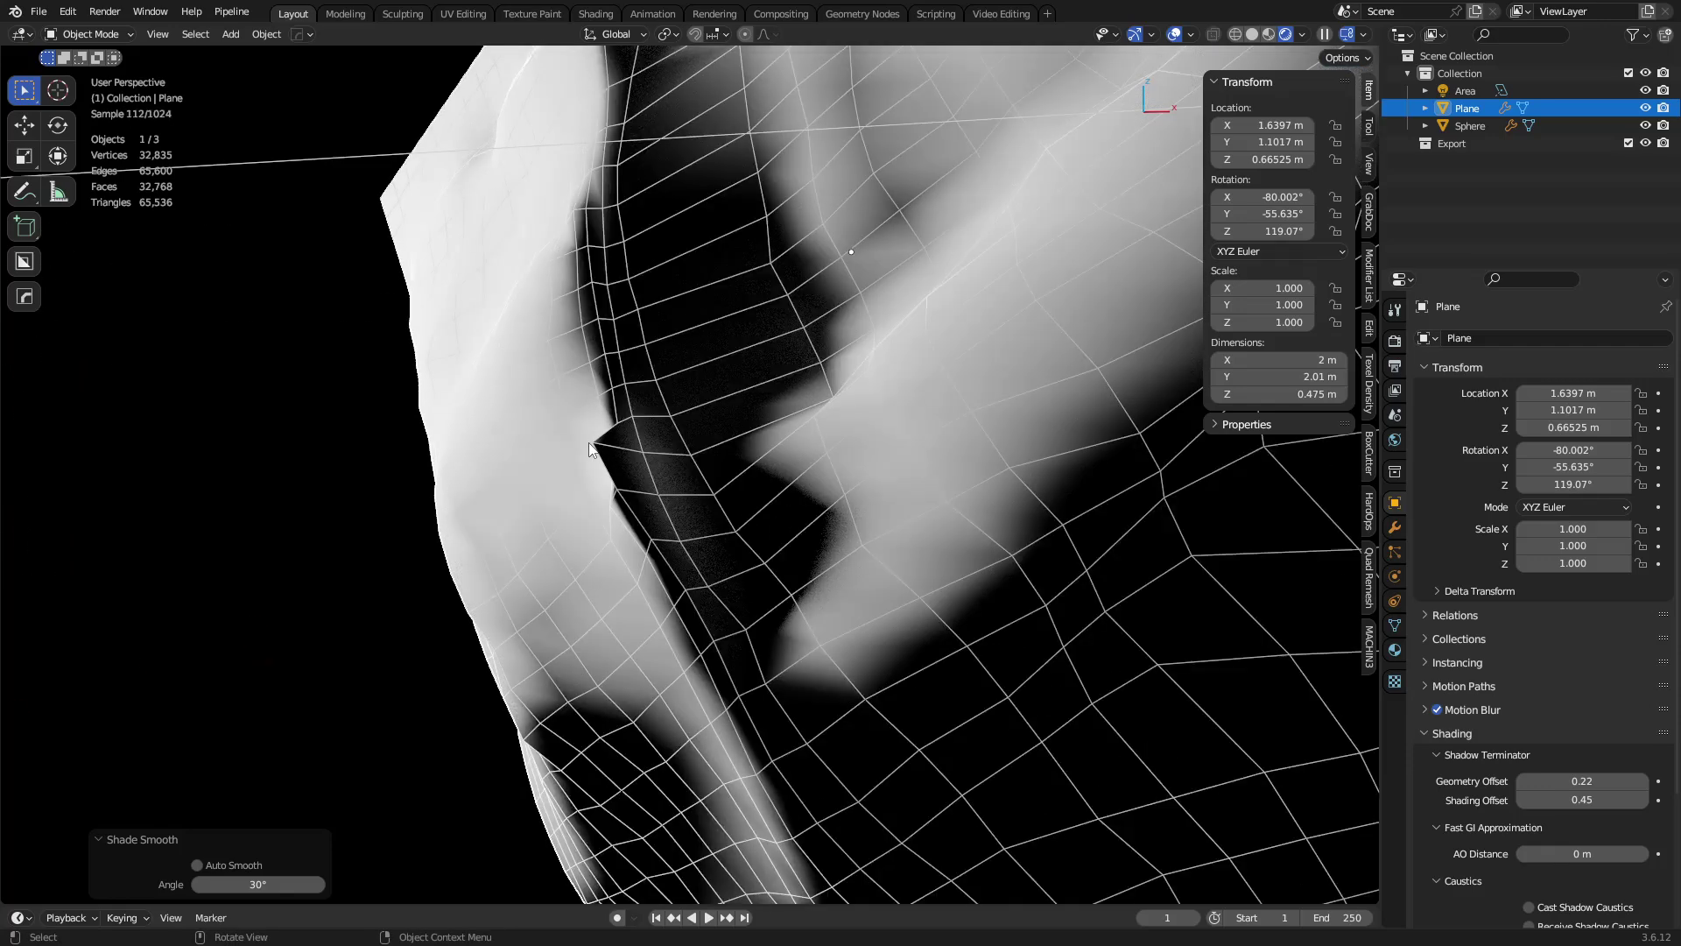
key(shift+w)
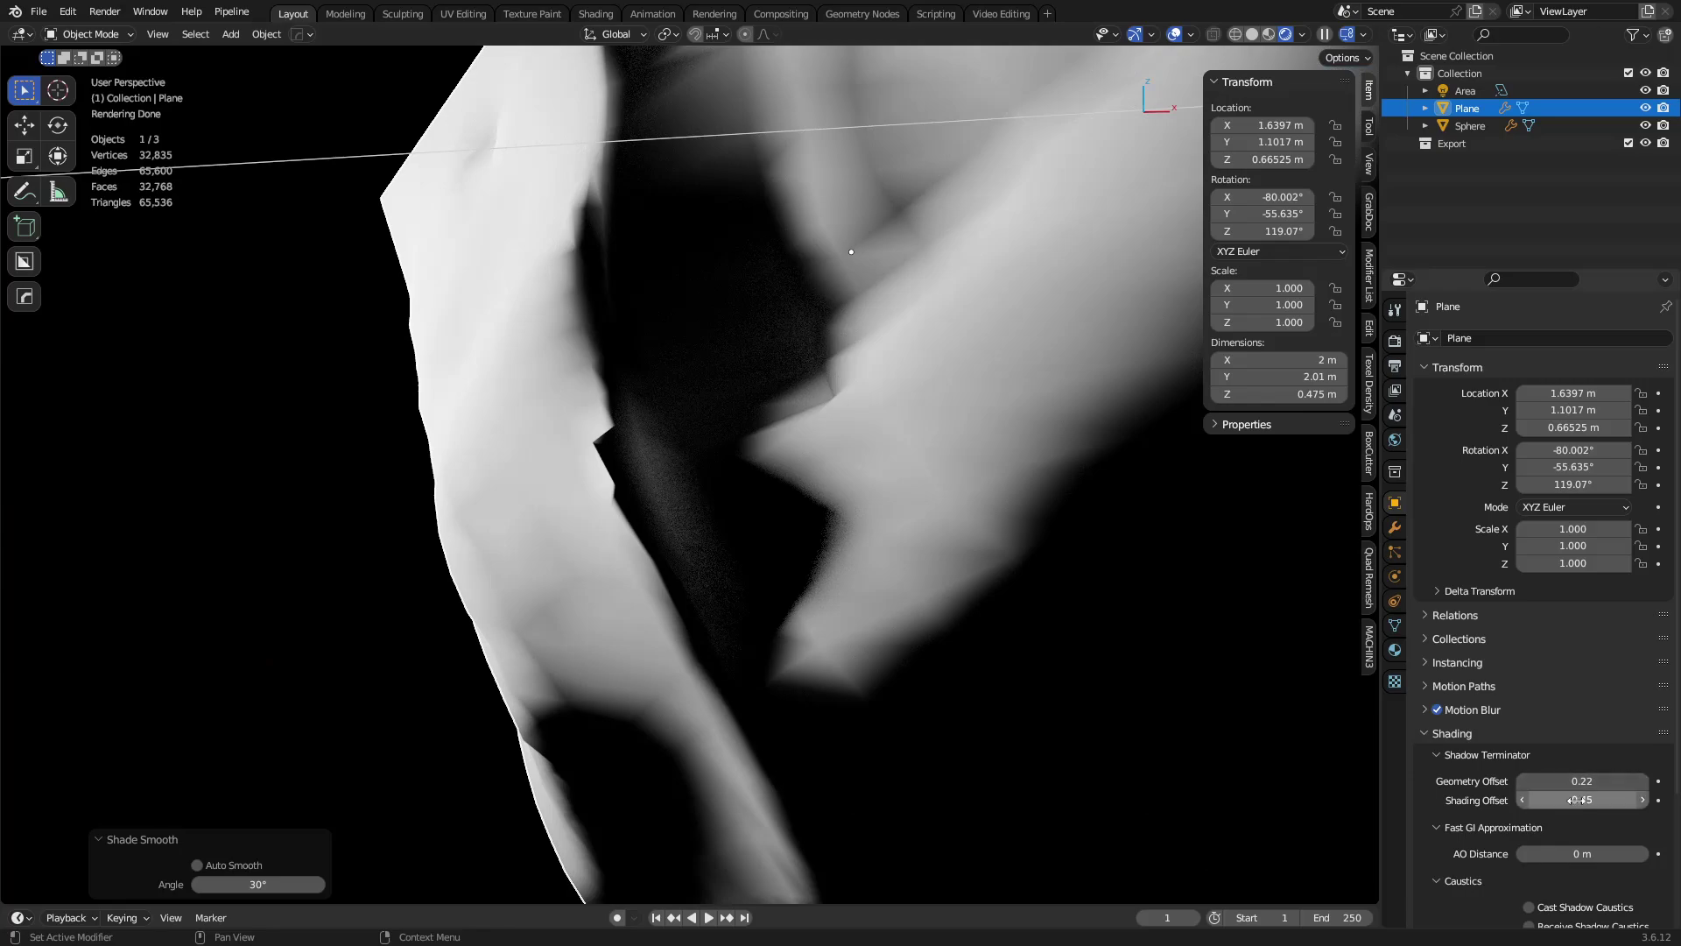
mouse_move(1587, 781)
mouse_down()
mouse_move(1491, 781)
mouse_move(1646, 781)
mouse_move(1522, 800)
mouse_move(1646, 799)
mouse_move(1491, 781)
mouse_move(1646, 781)
mouse_move(1491, 781)
mouse_move(1601, 781)
mouse_up()
right_click(791, 401)
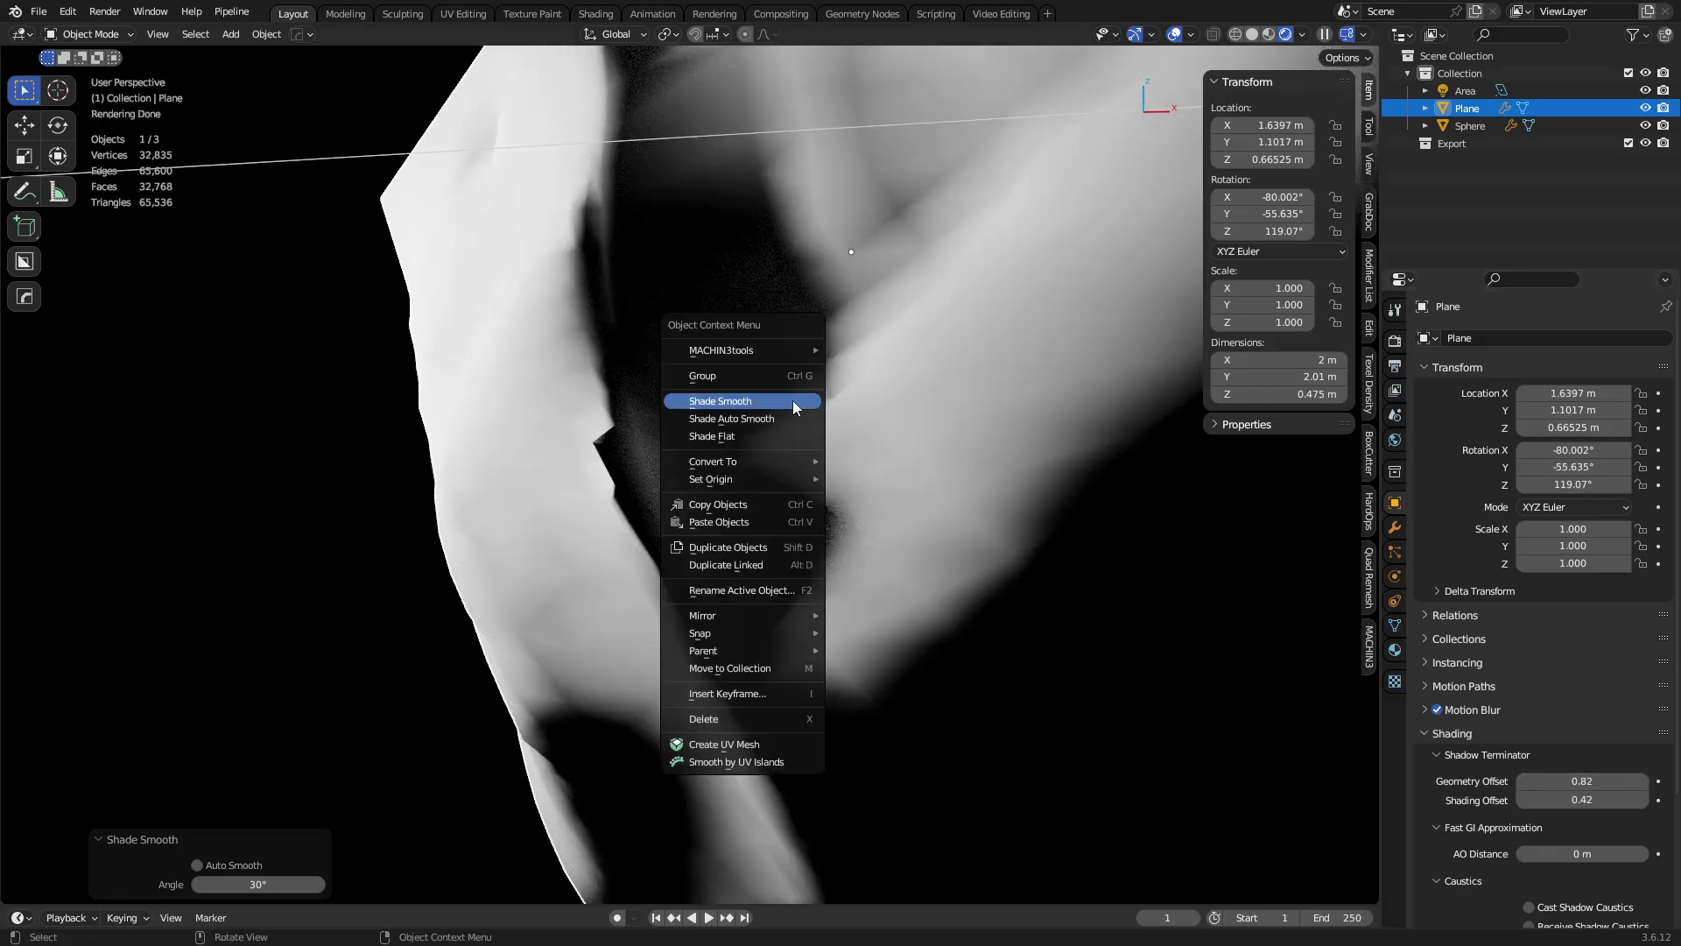
Step: Set the plane's viewport subdivision level to 1 and disable the Subdivision modifier's viewport display for comparison
click(1395, 527)
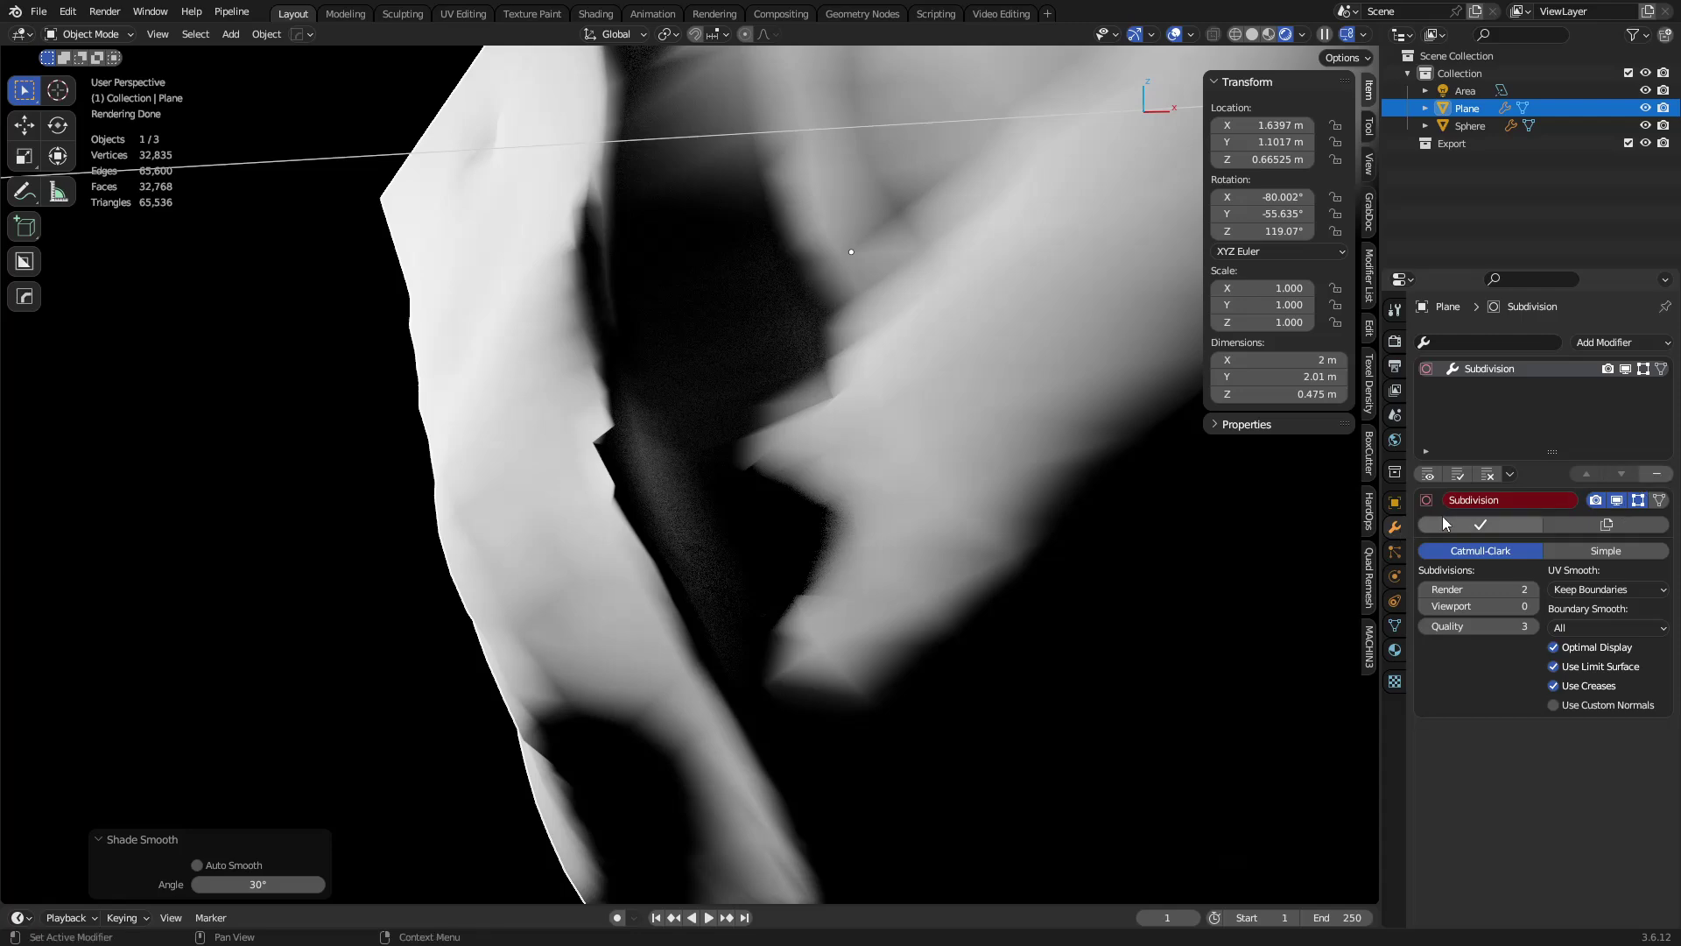
click(759, 533)
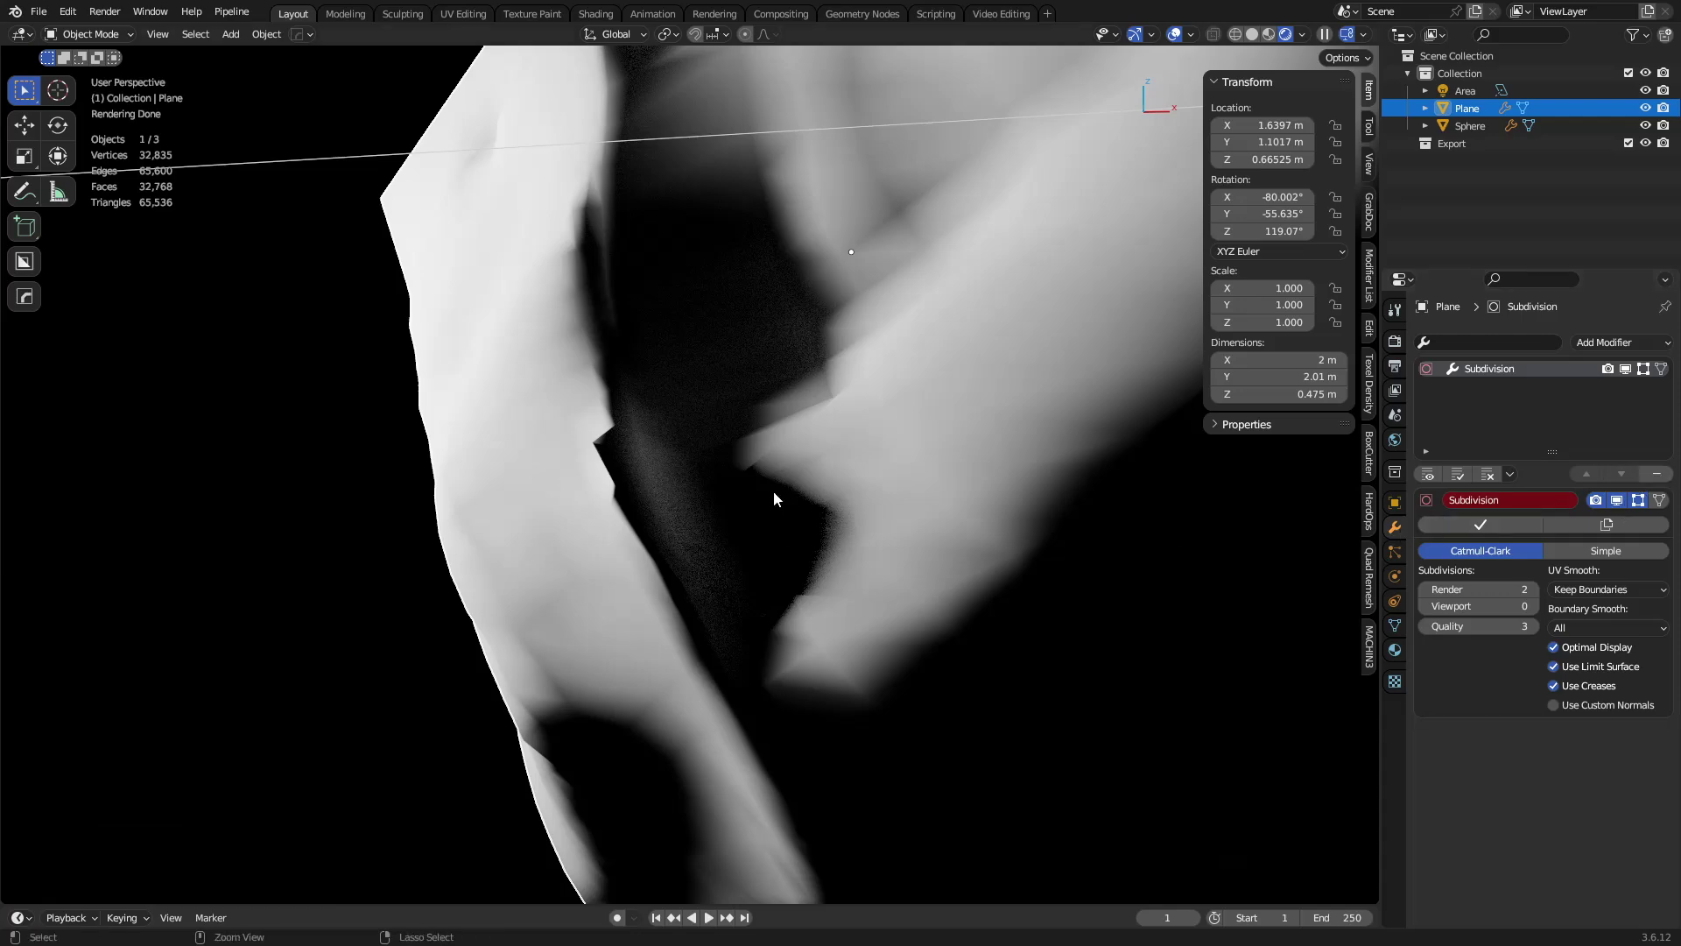
key(ctrl+1)
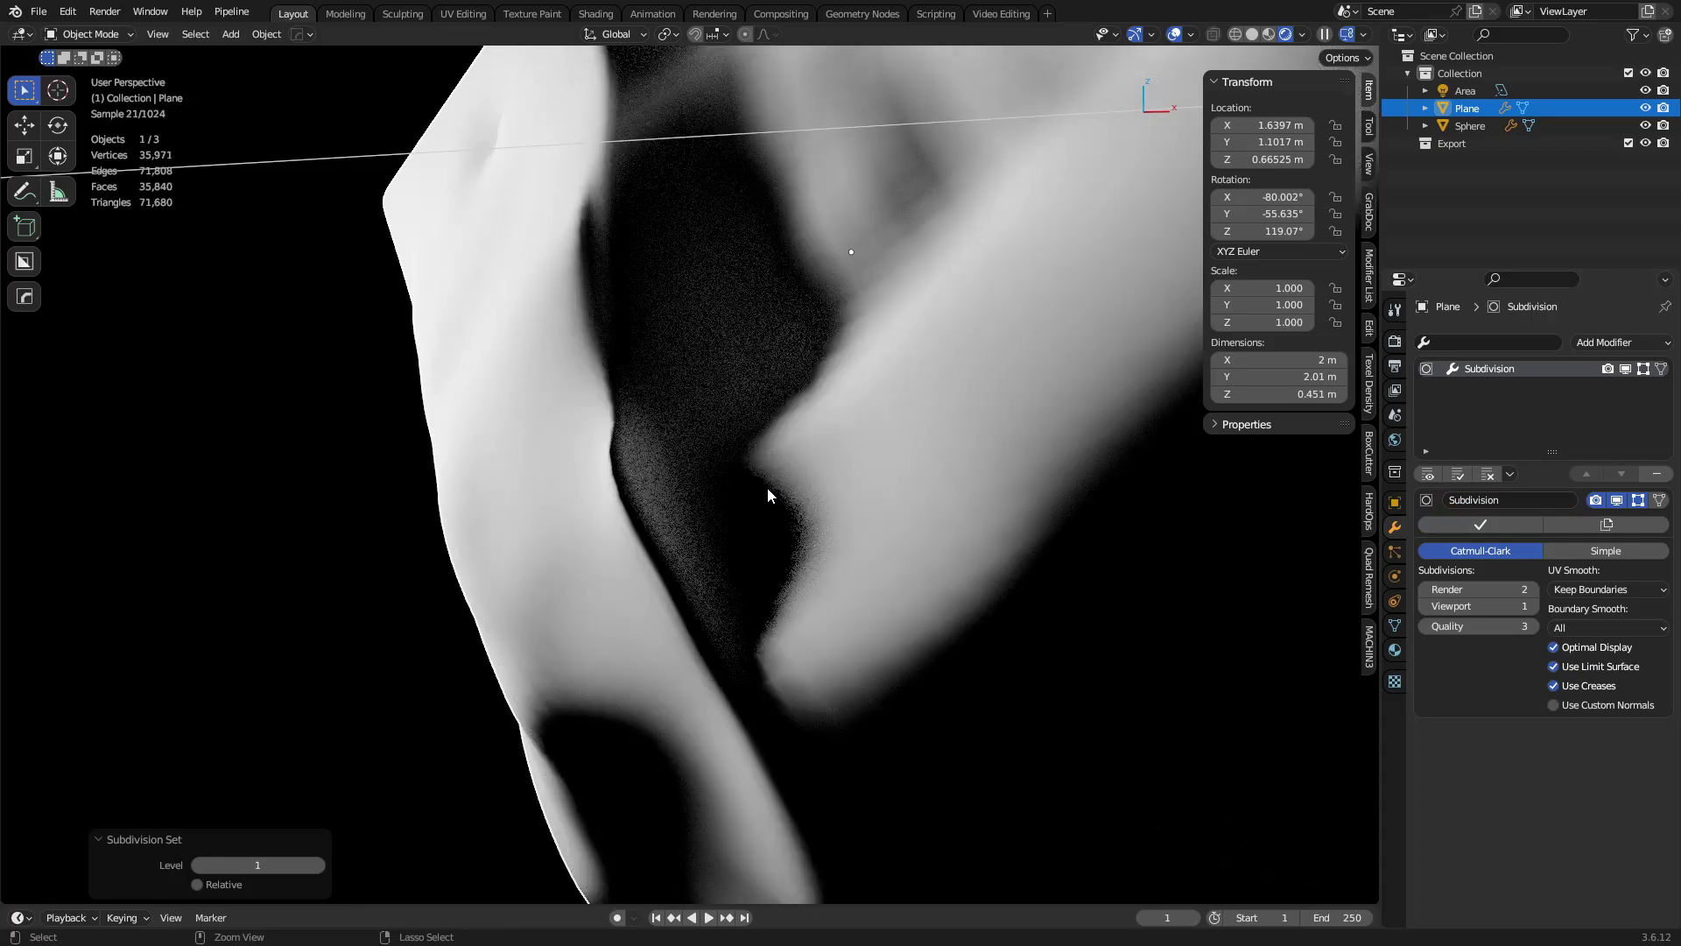
click(1618, 500)
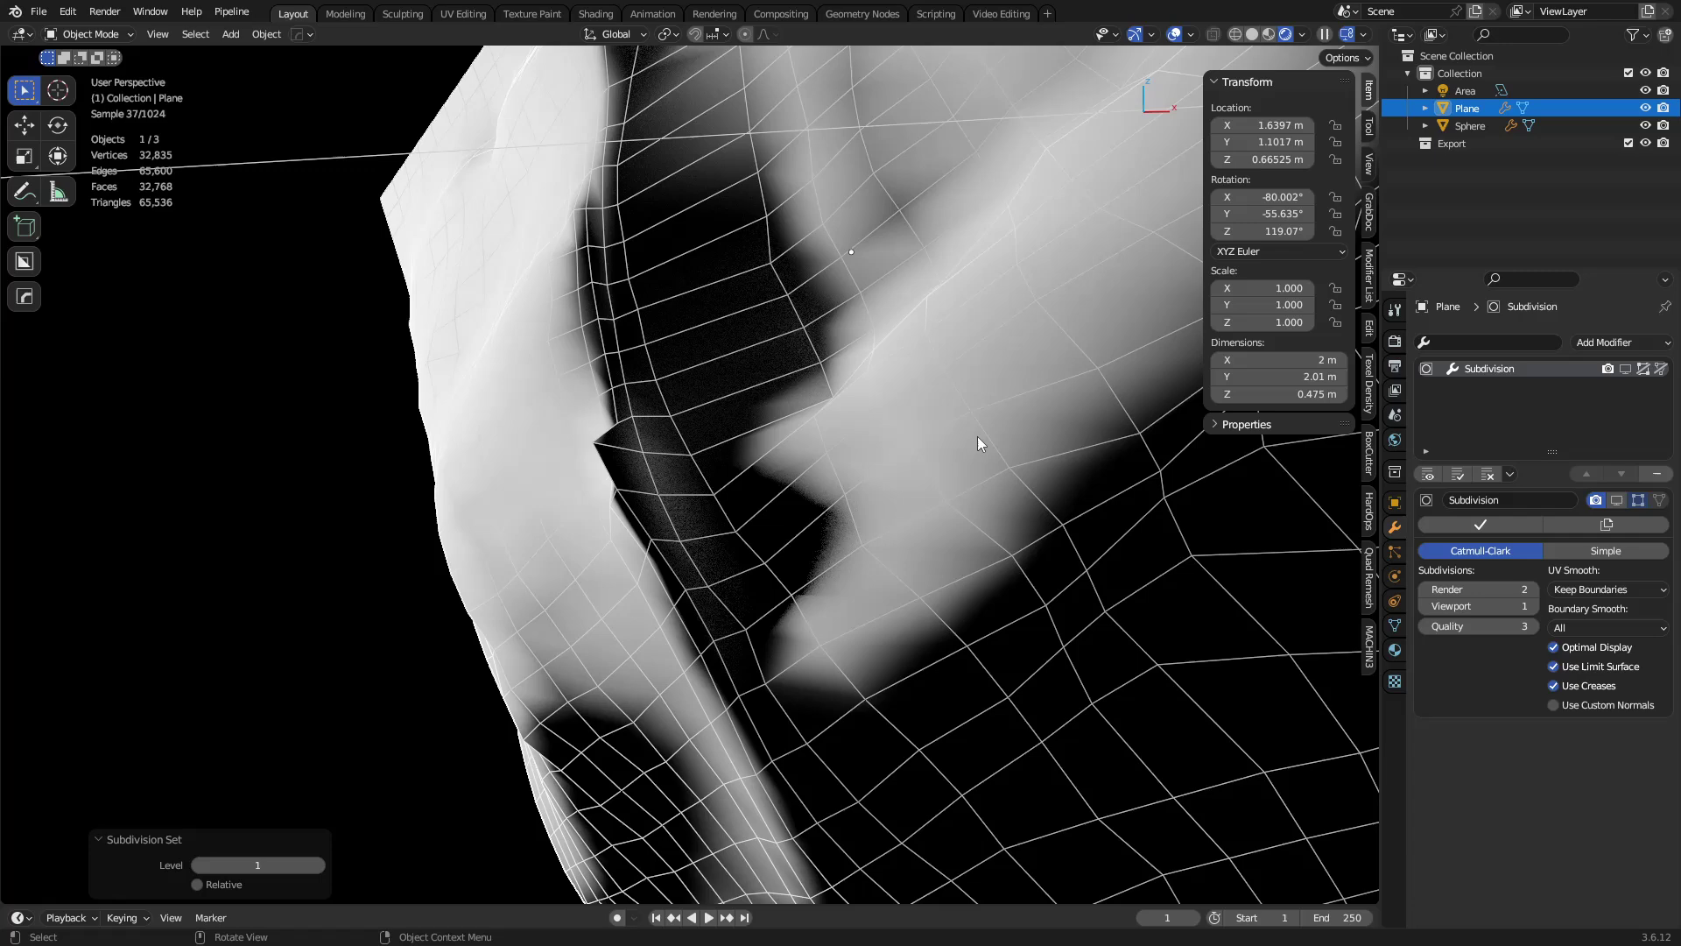
key(shift+w)
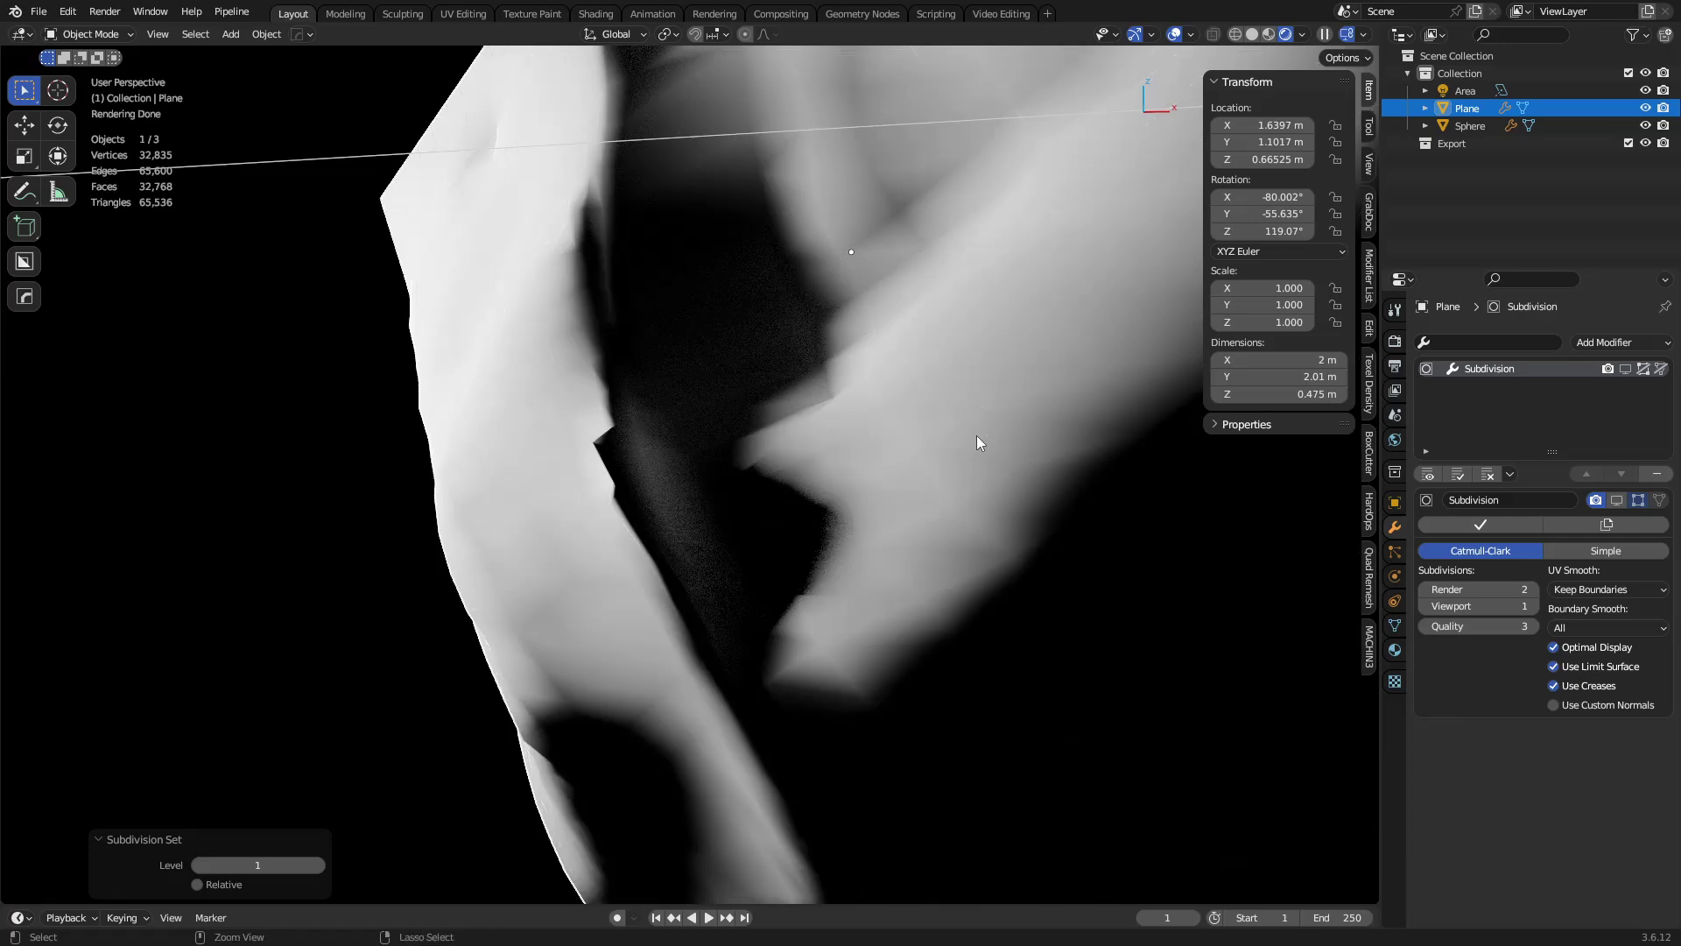
Step: Set the plane's viewport subdivision level to 2 and re-enable the Subdivision modifier in the viewport
key(ctrl+2)
click(1617, 500)
click(725, 537)
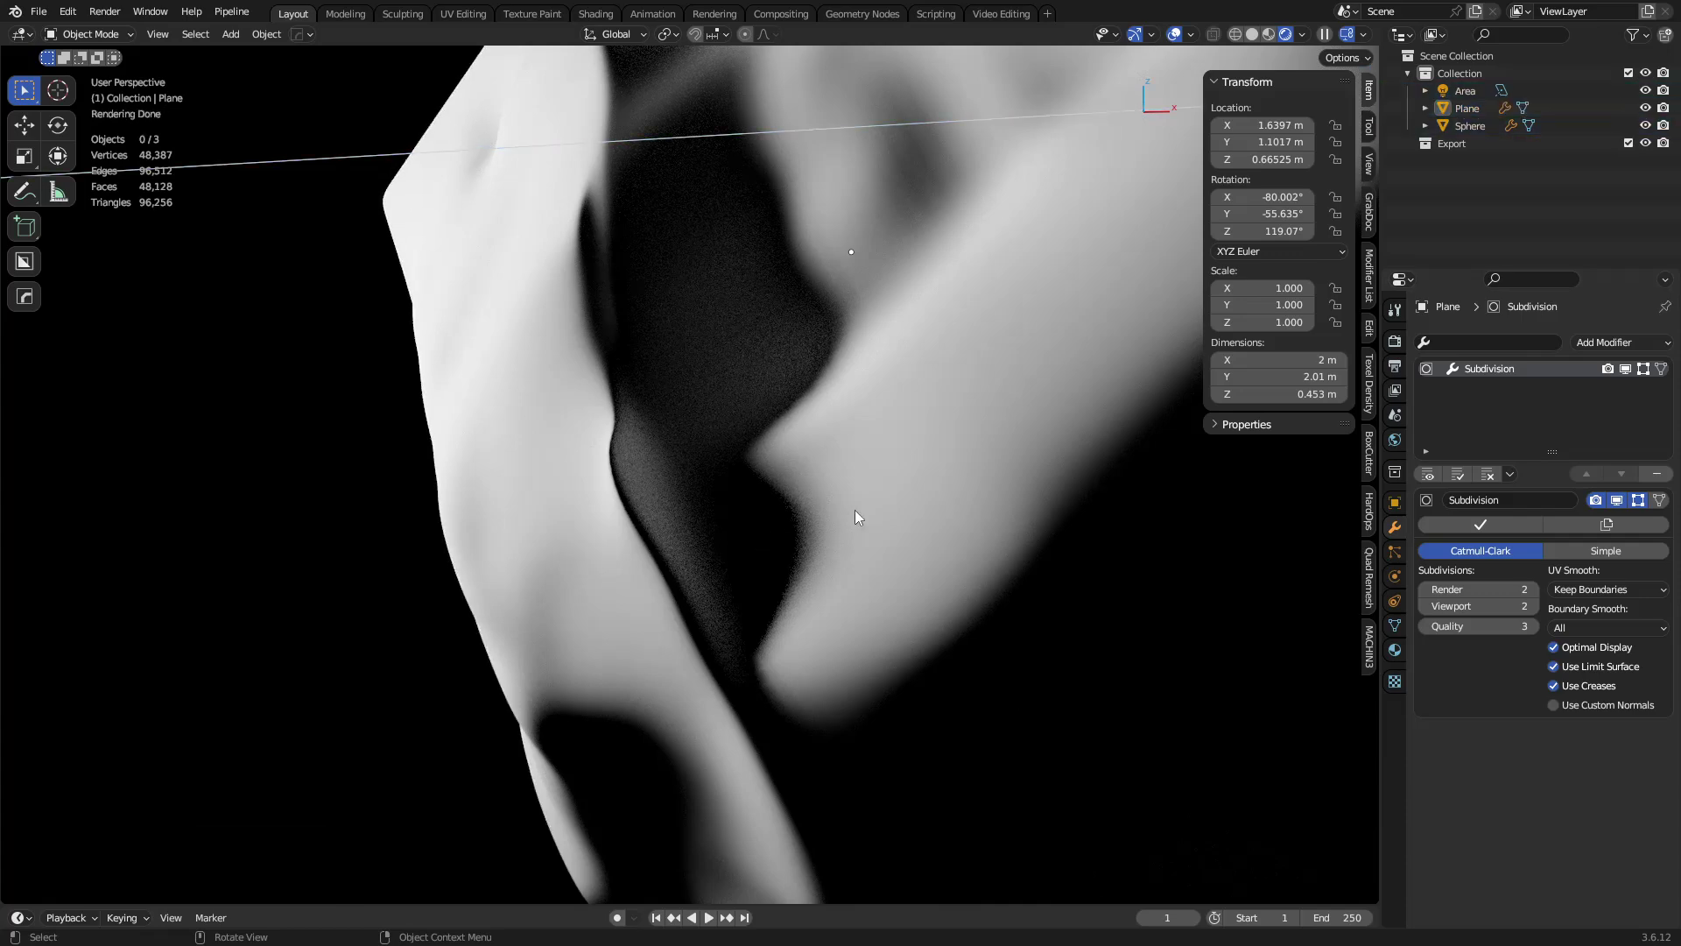
key(ctrl+3)
scroll(855, 510, down, 5)
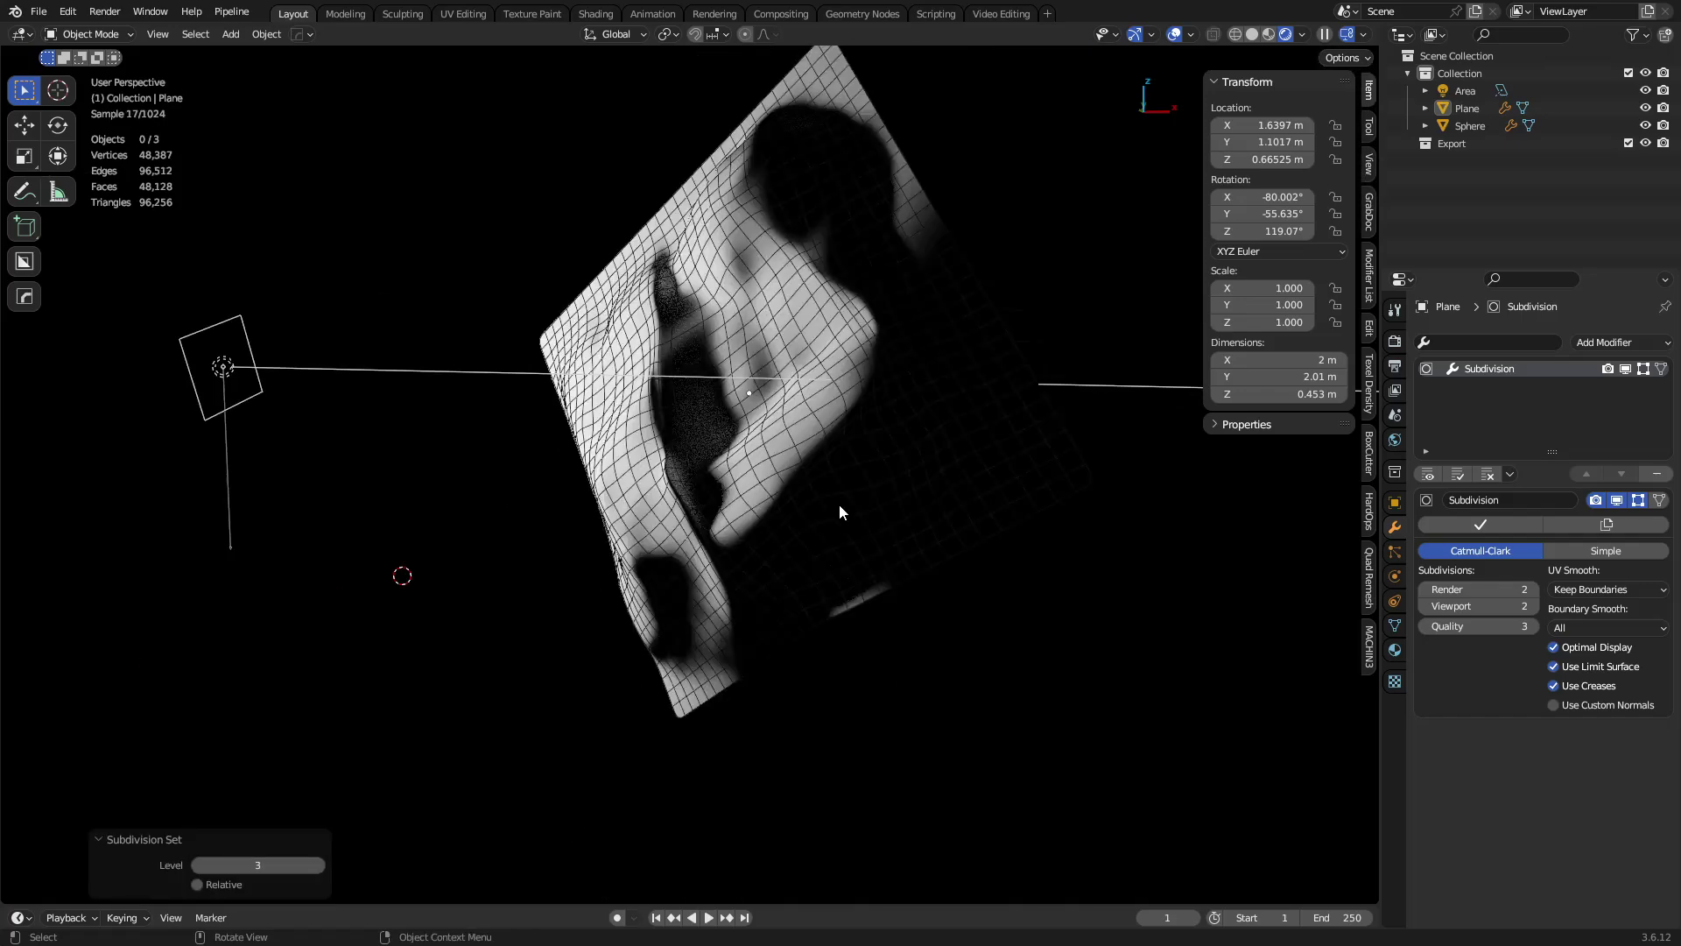
Step: Duplicate the sculpted plane, move the copy within the horizontal plane and scale it up
click(753, 497)
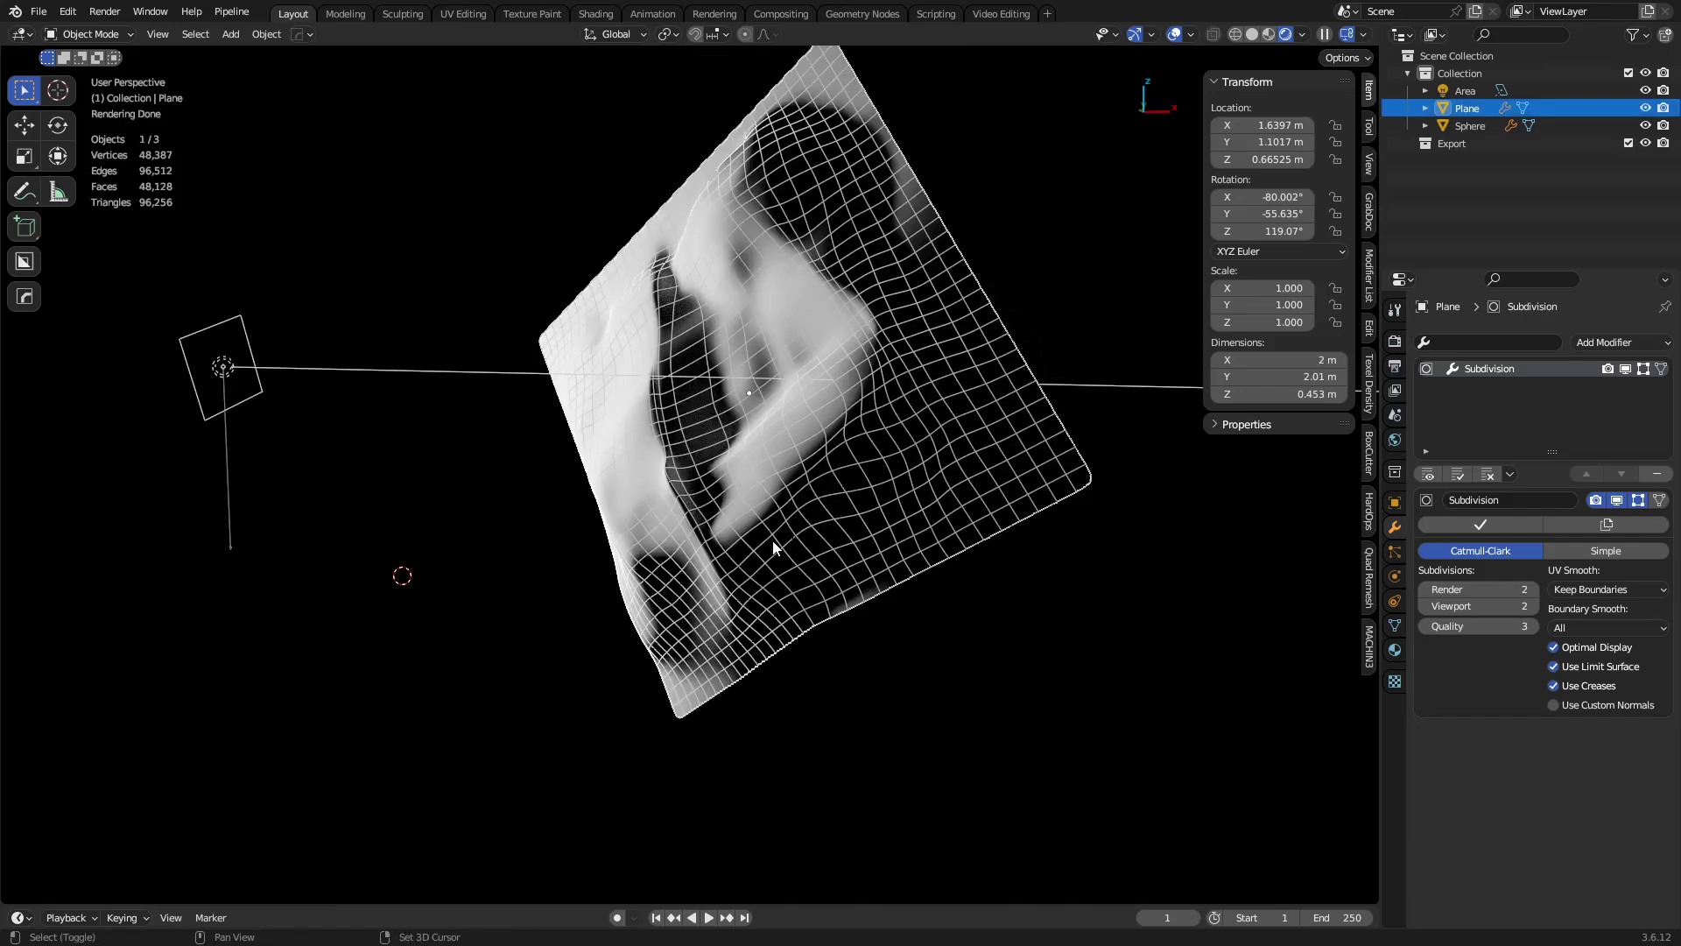
middle_drag(755, 428, 1028, 604)
key(shift+d)
key(shift+z)
click(200, 374)
middle_drag(564, 374, 466, 308)
key(s)
click(613, 560)
Step: Move the duplicate plane to about X 7.161, Y 7.492, Z 1.274 m and scale it by 0.726
middle_drag(612, 567, 866, 660)
key(g)
key(shift+z)
click(553, 541)
middle_drag(613, 539, 446, 429)
key(g)
click(630, 477)
key(s)
click(728, 486)
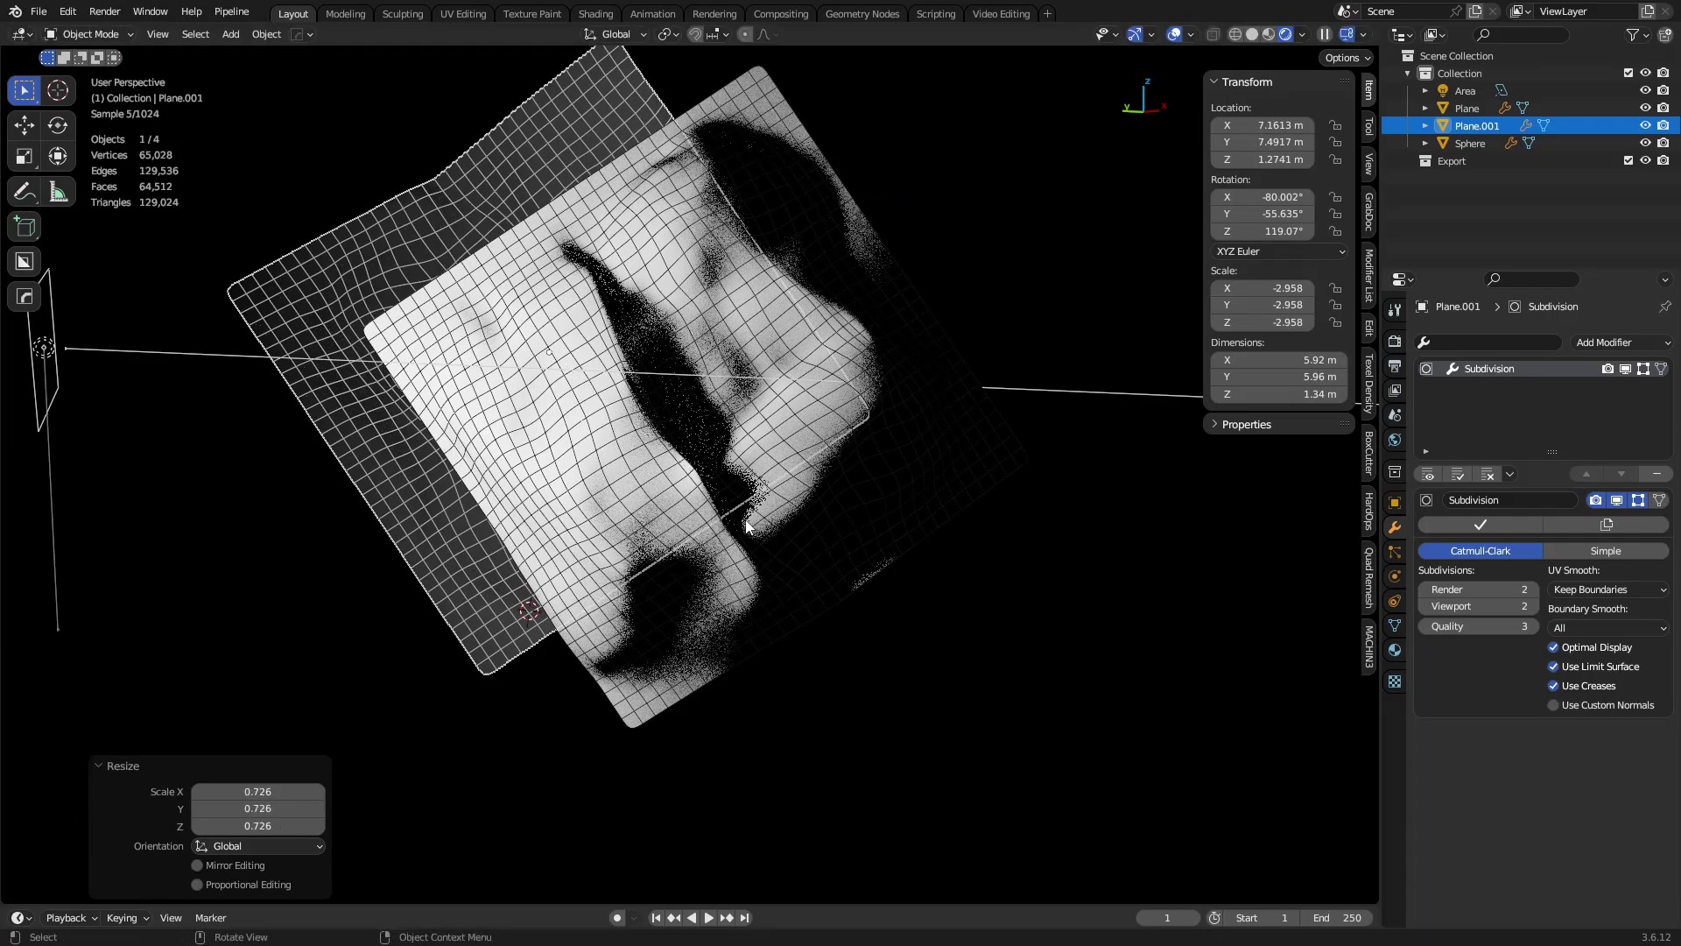
Step: Reposition the enlarged plane copy behind the sculpted plane and duplicate it three times around the original
key(g)
click(464, 449)
key(shift+d)
click(886, 370)
key(shift+d)
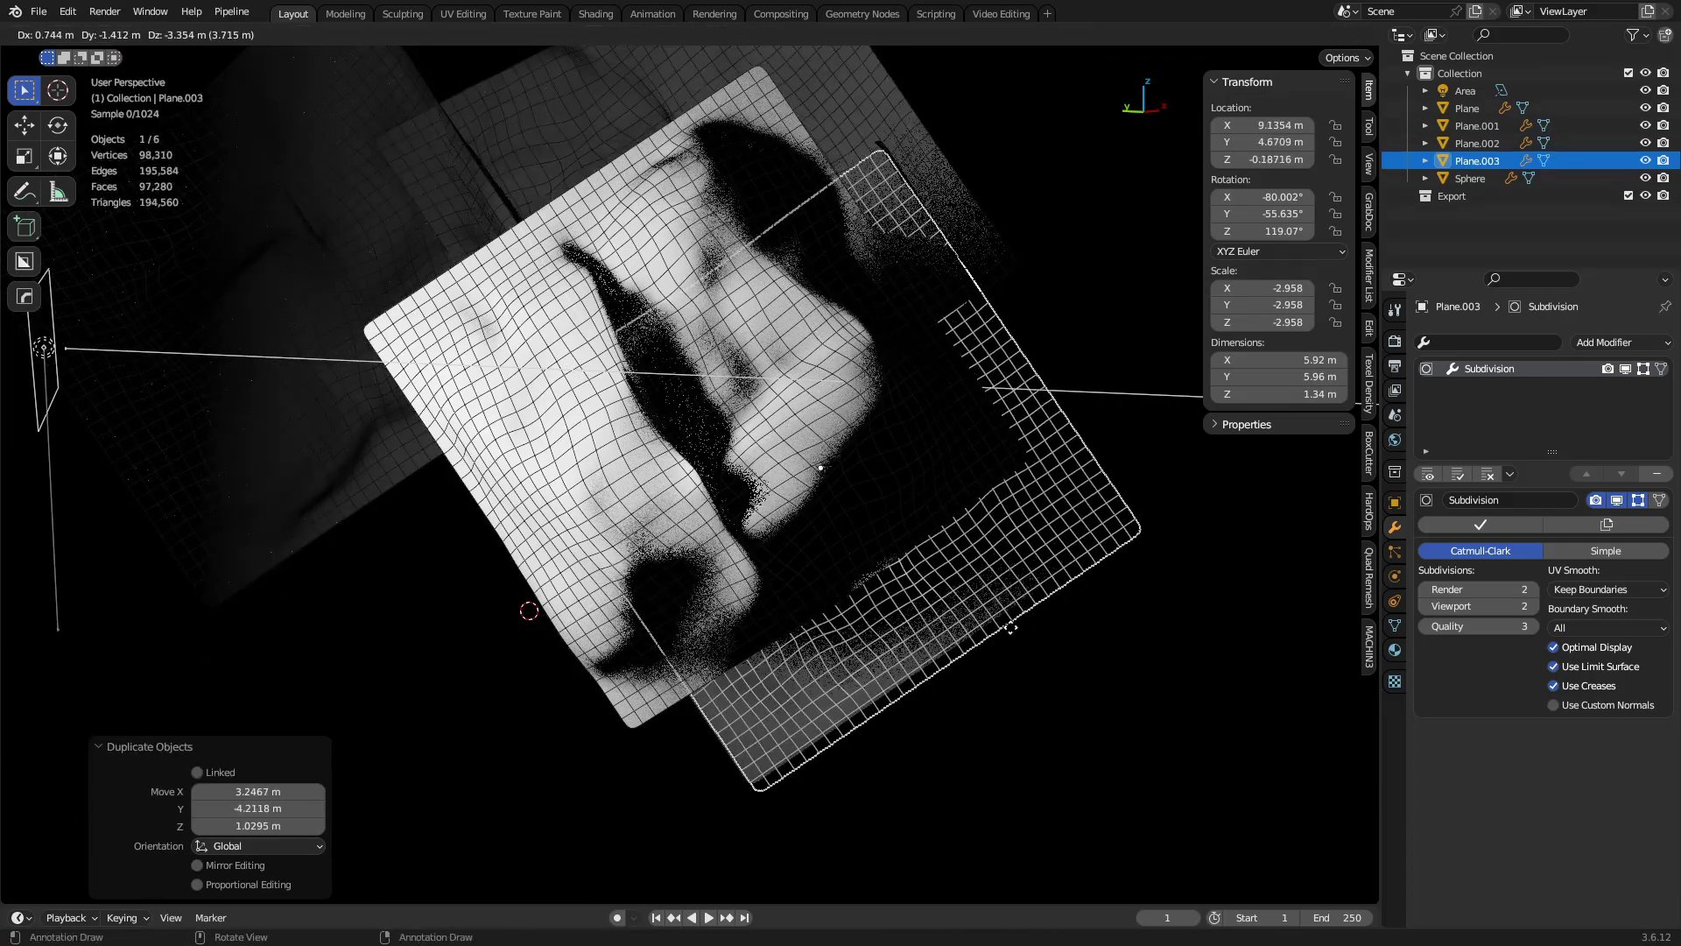
click(1014, 631)
key(shift+d)
click(650, 696)
Step: Delete the three extra plane duplicates, keeping the first plane copy
shift+middle_drag(568, 640, 697, 648)
key(a)
key(alt+a)
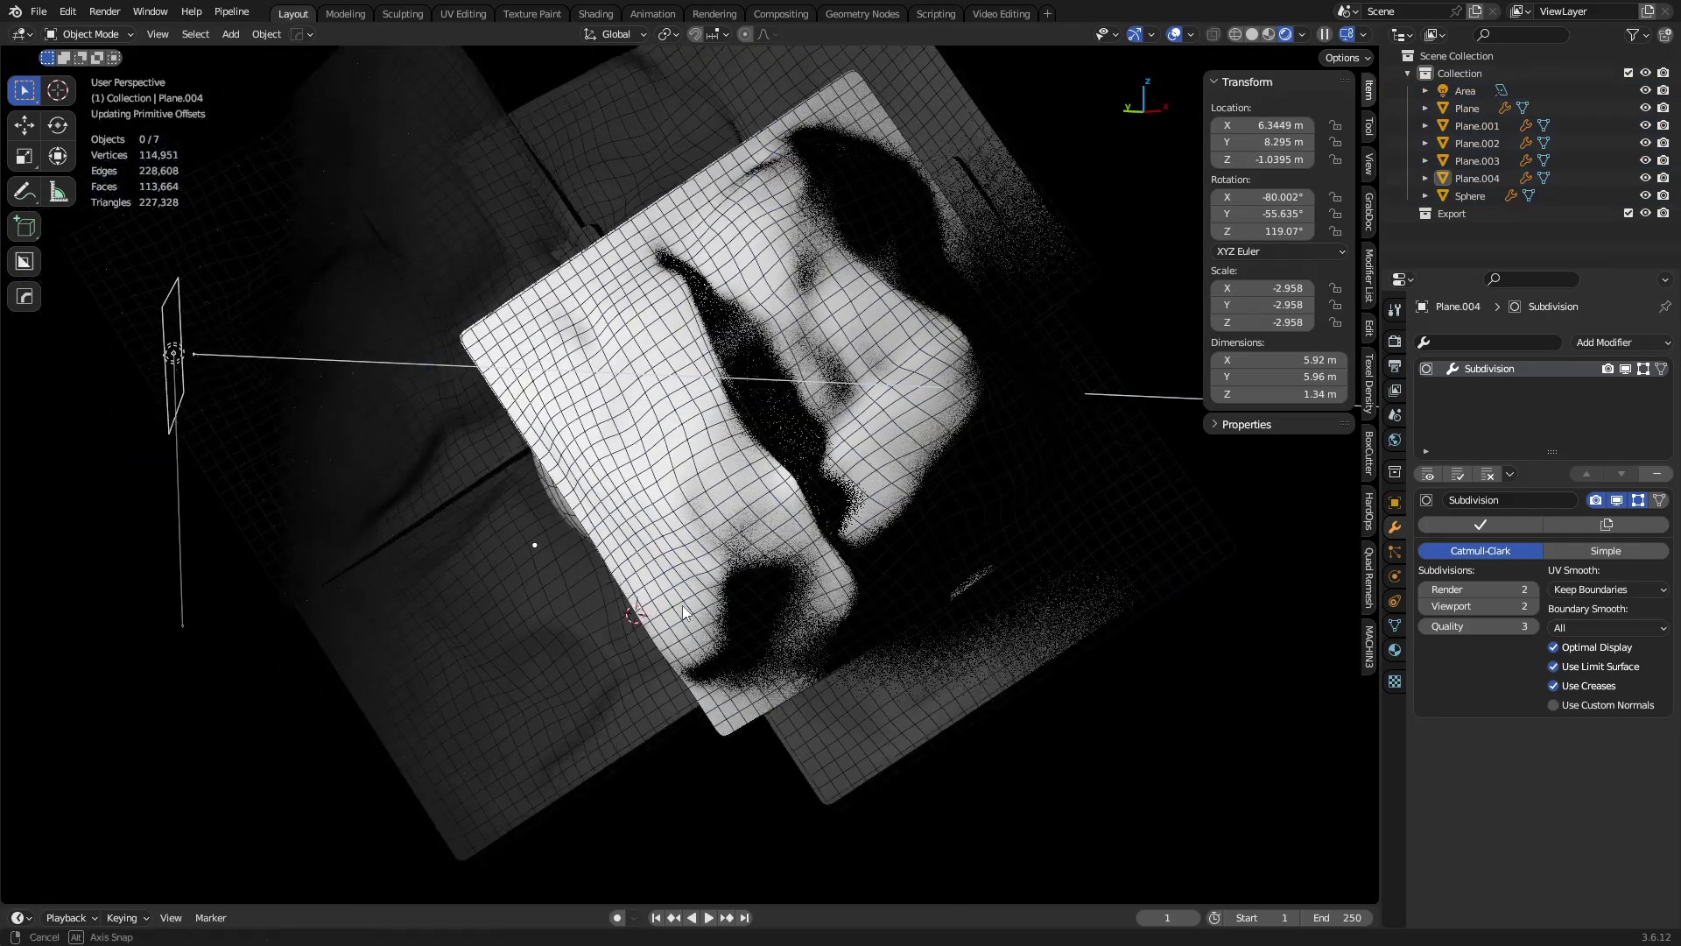
click(576, 625)
shift+click(987, 644)
shift+click(1021, 176)
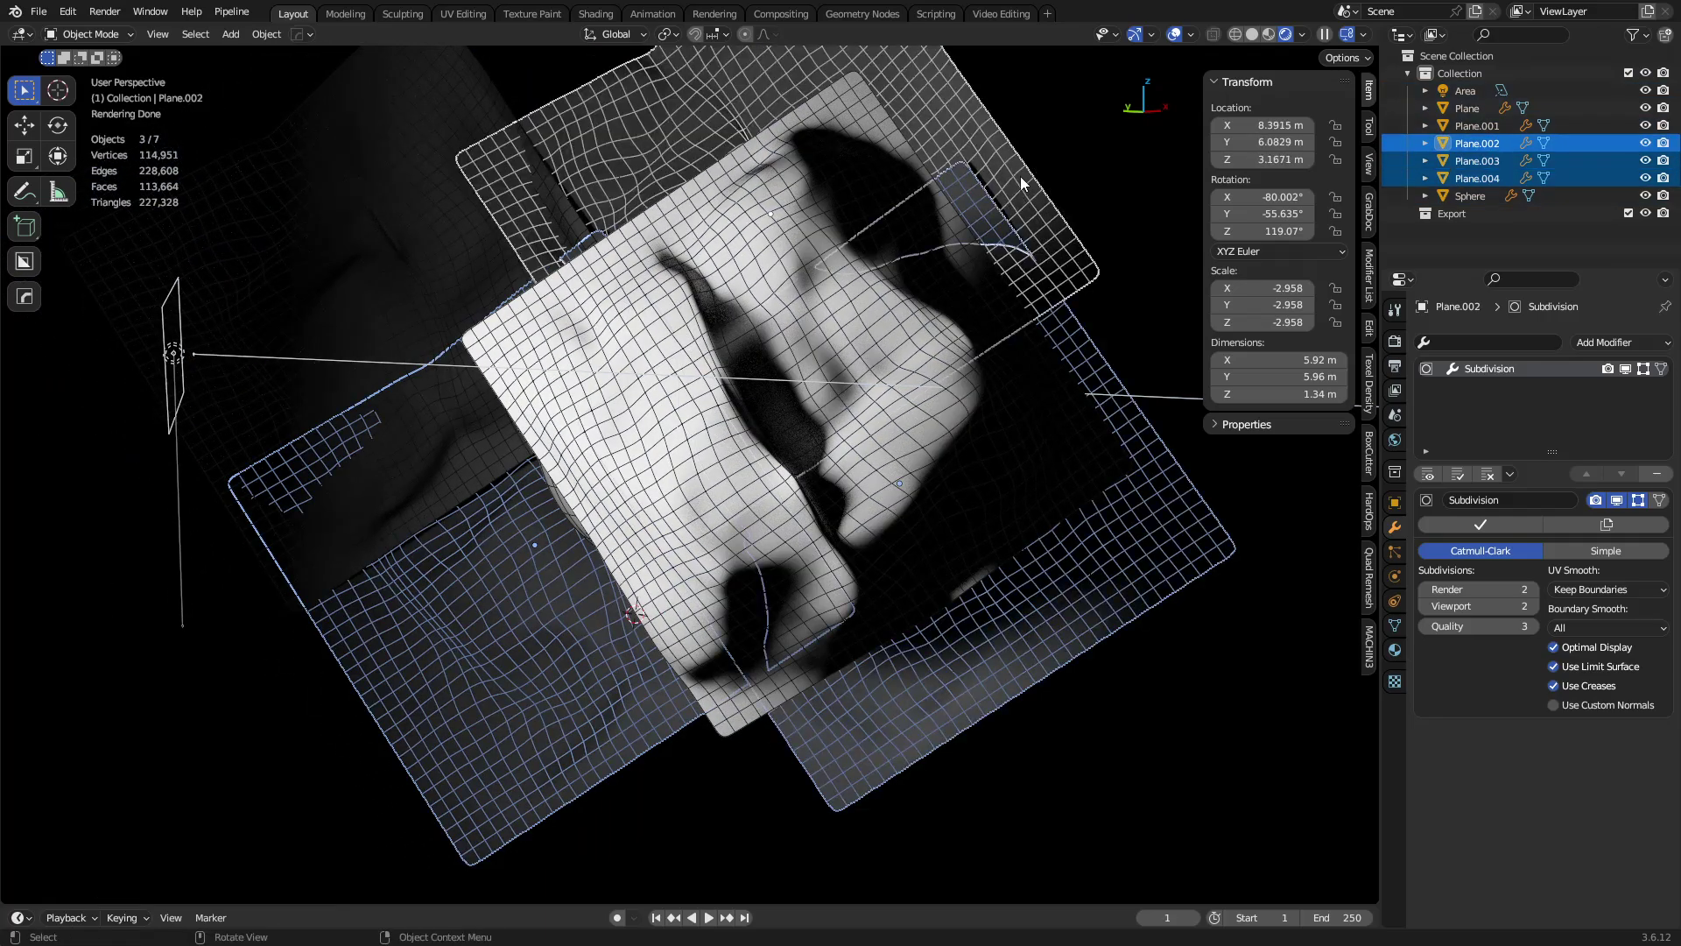
key(Delete)
Step: Scale the remaining plane copy by 2.193 and move it to about X 6.297, Y 8.357, Z 0.082 m
click(345, 271)
key(s)
click(705, 613)
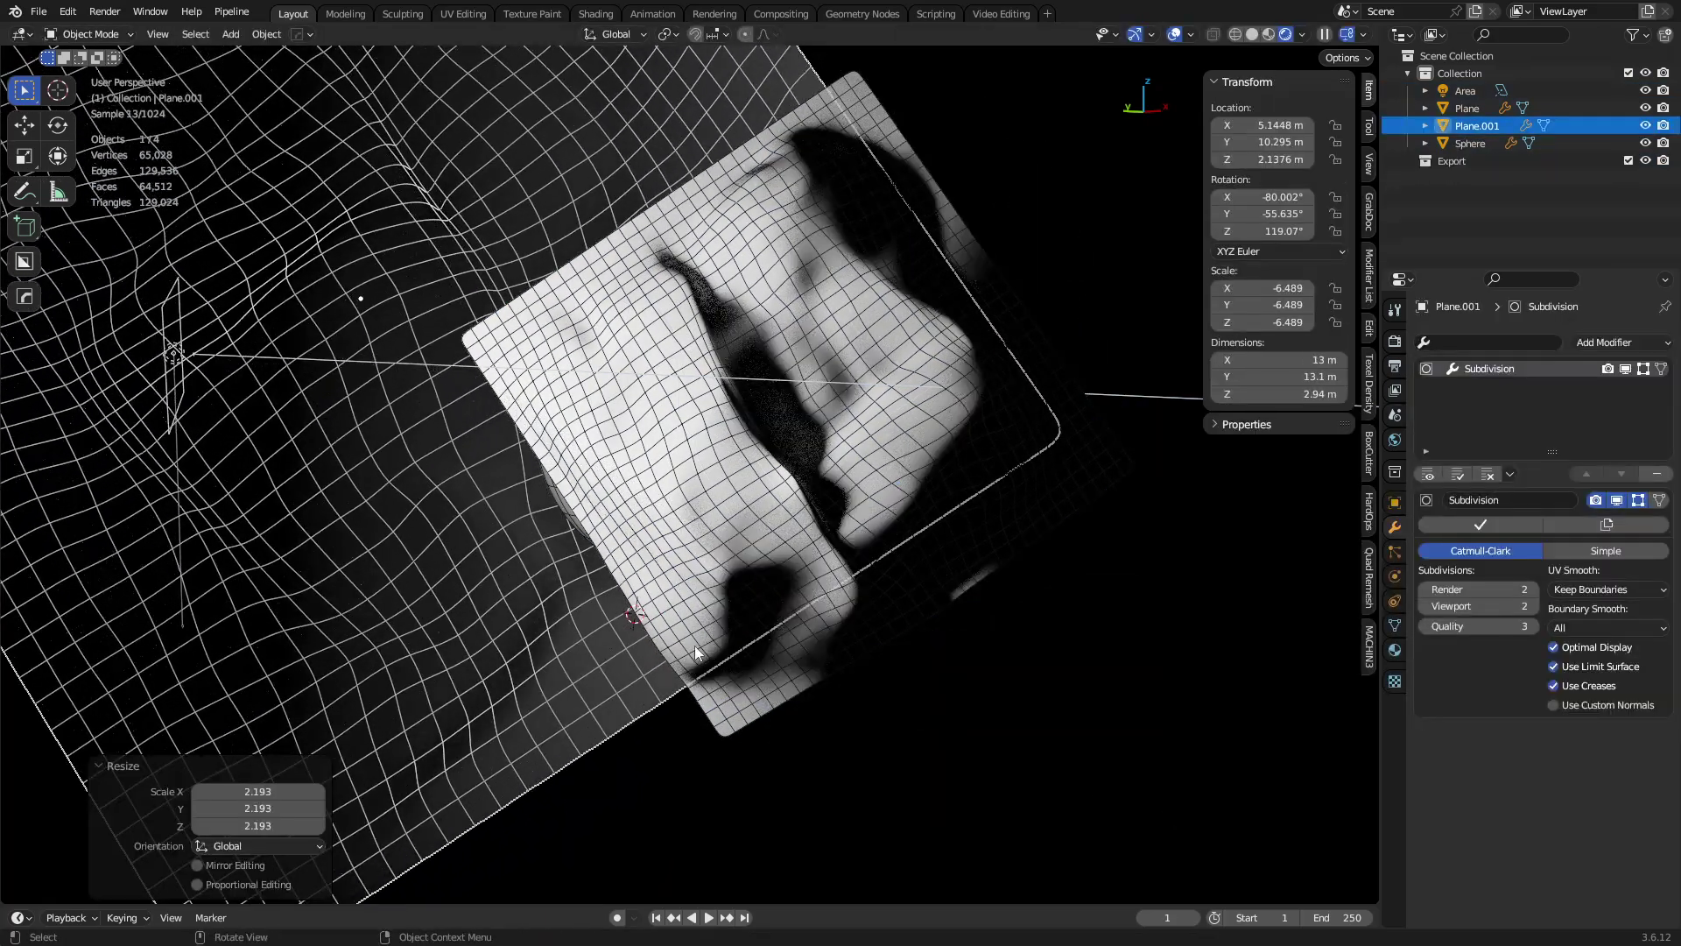
middle_drag(695, 644, 726, 697)
middle_drag(539, 597, 380, 541)
key(g)
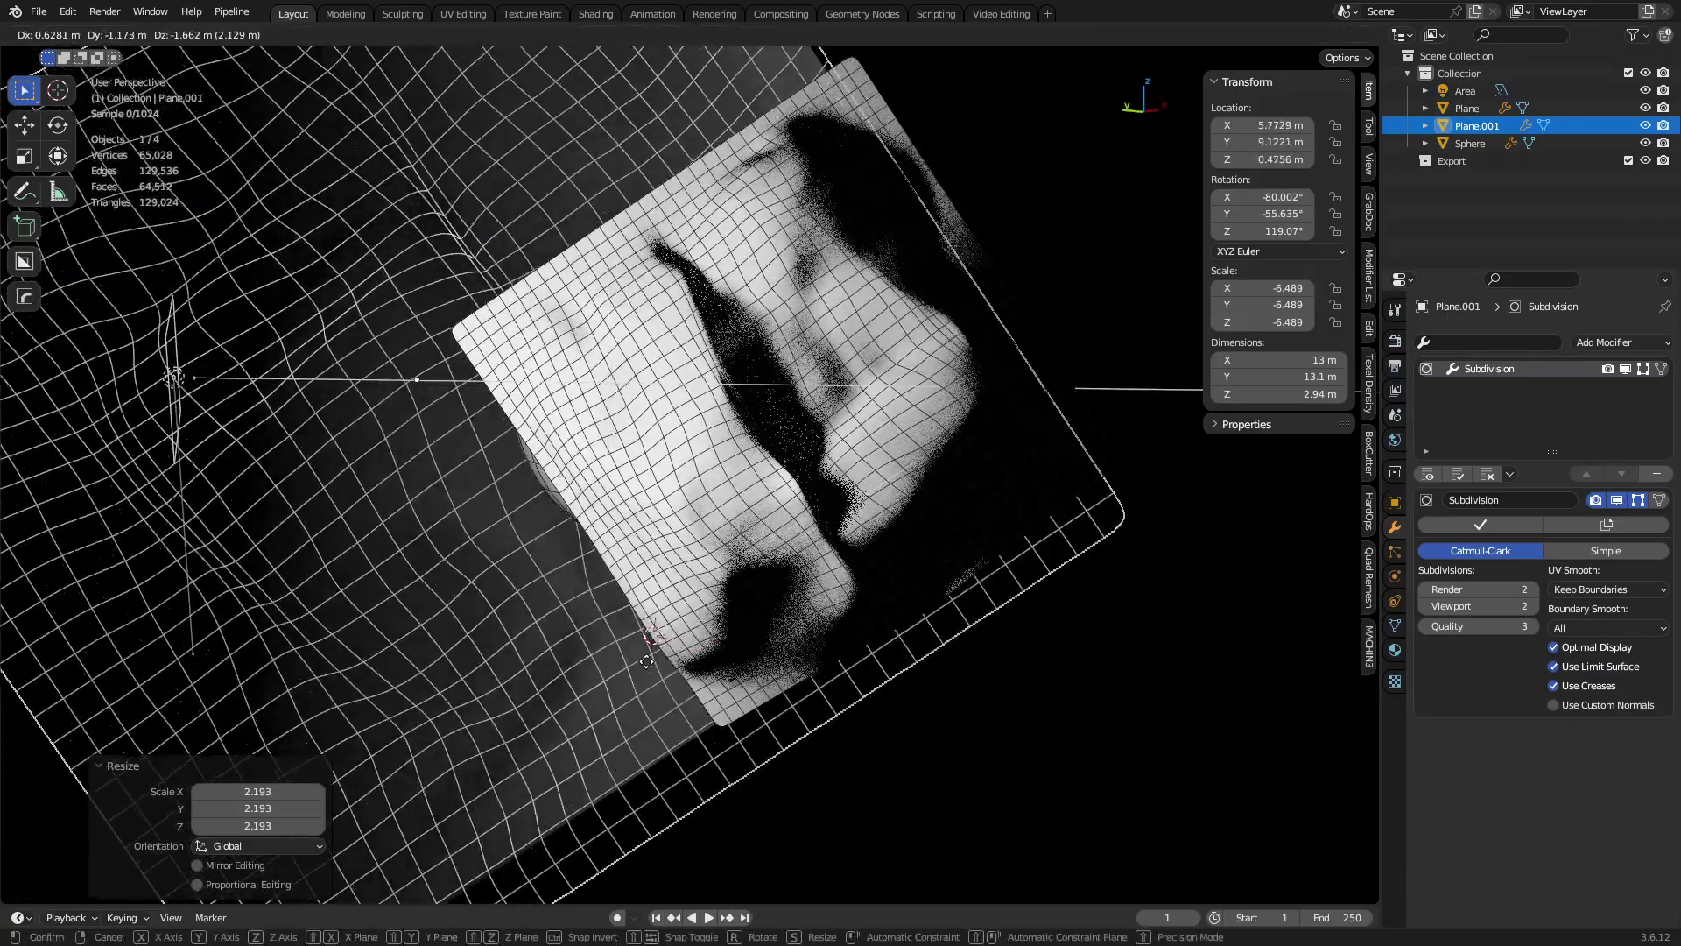
click(561, 706)
Step: Remove the Subdivision modifier from the enlarged plane copy and view its shading without wireframe
click(1656, 475)
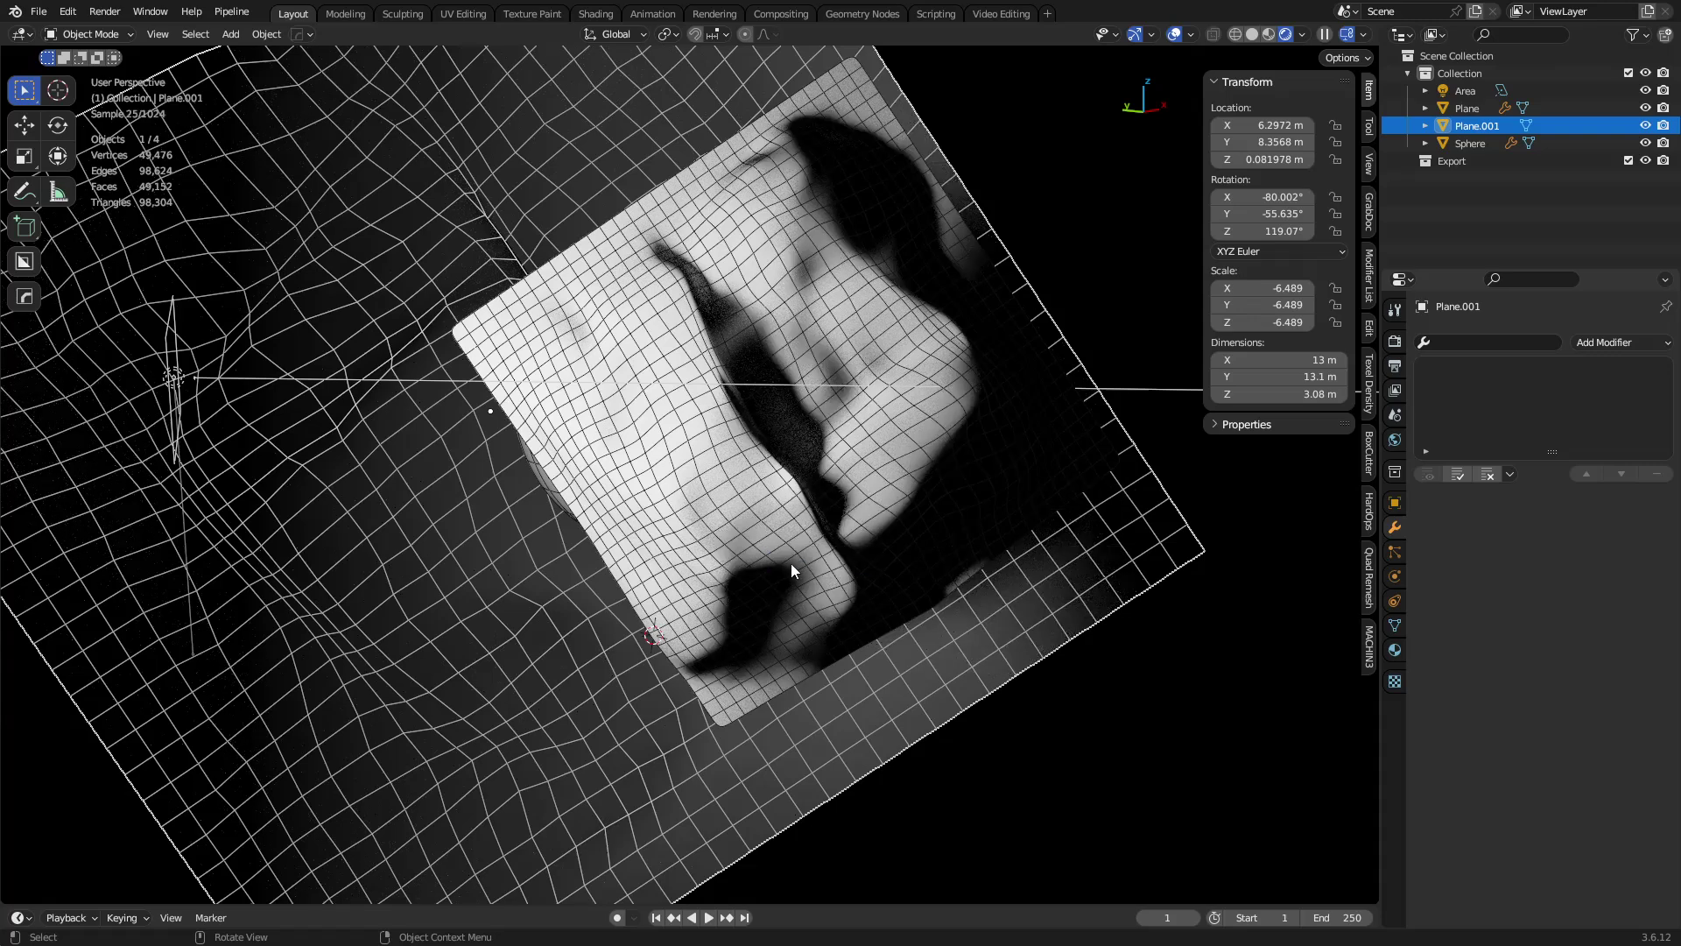
middle_drag(723, 580, 575, 565)
click(448, 536)
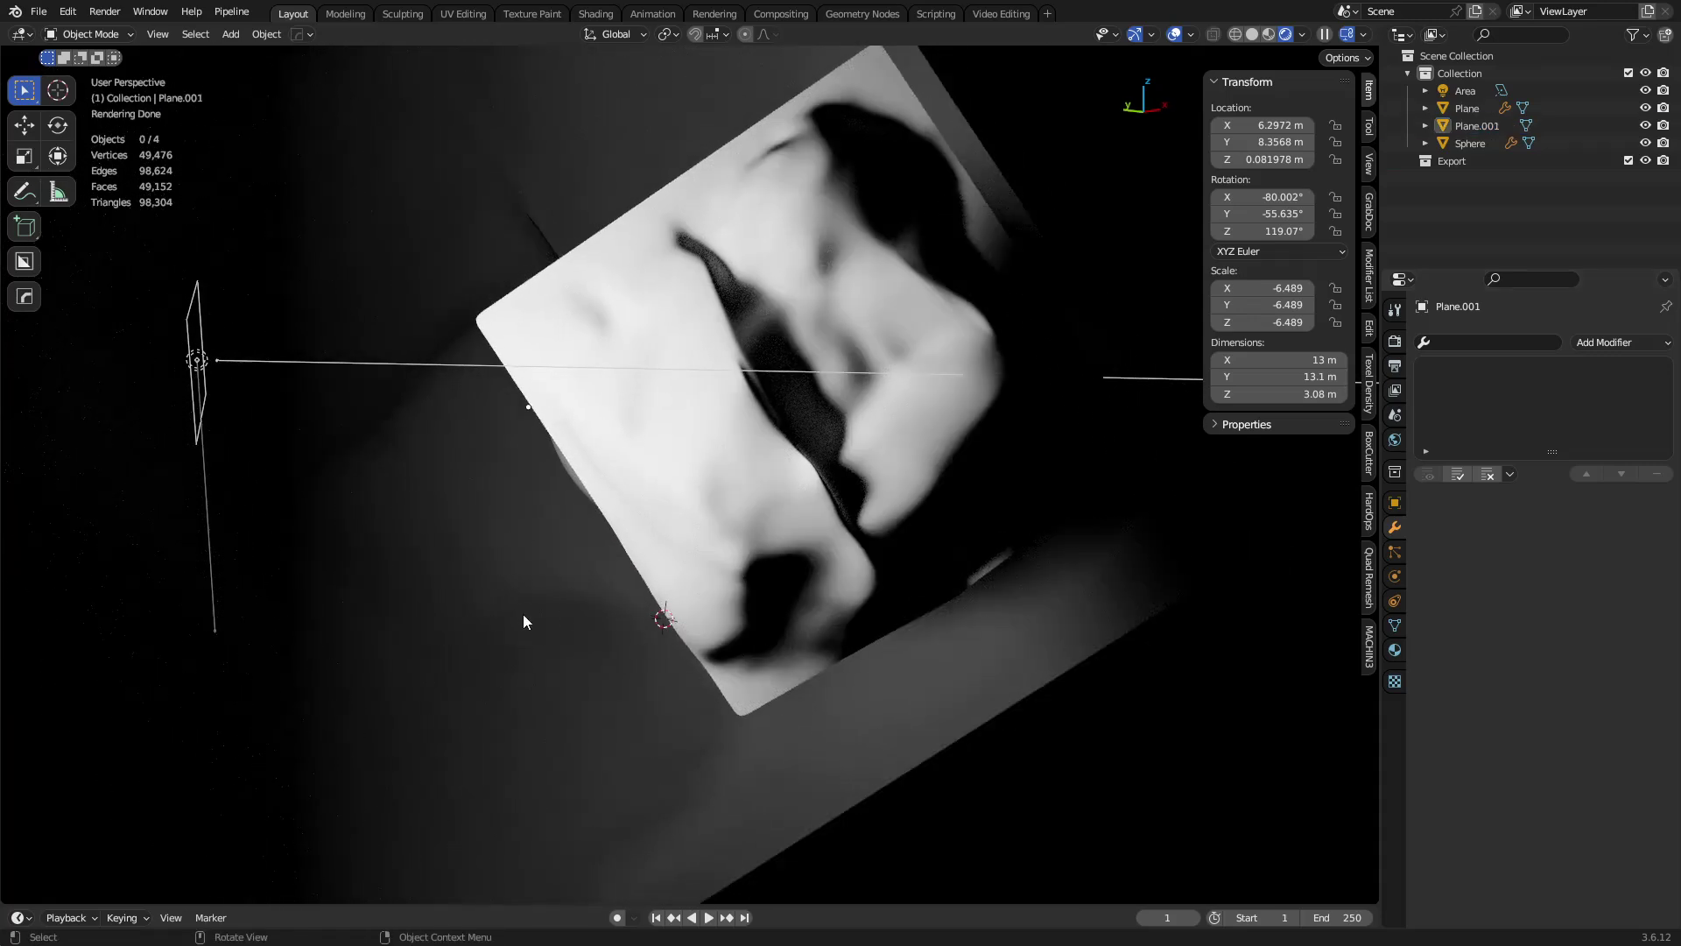
Step: Move the area light farther from the planes to about X -0.740, Y 1.966, Z 0.729 m and deselect it
click(182, 396)
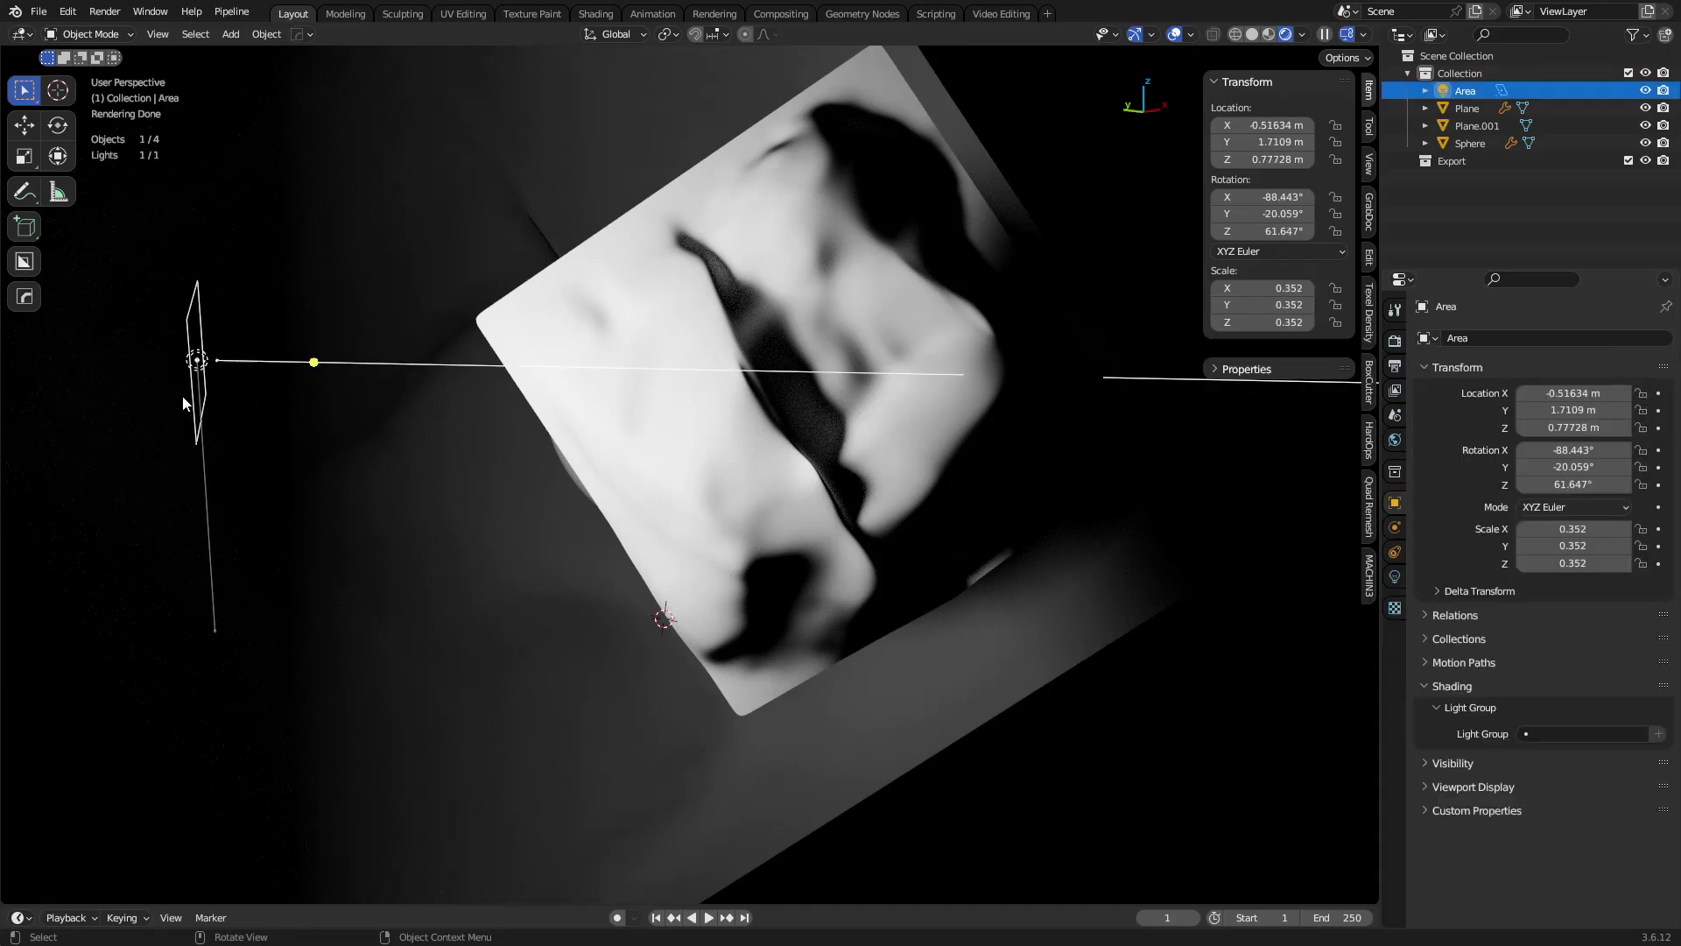
key(g)
click(61, 412)
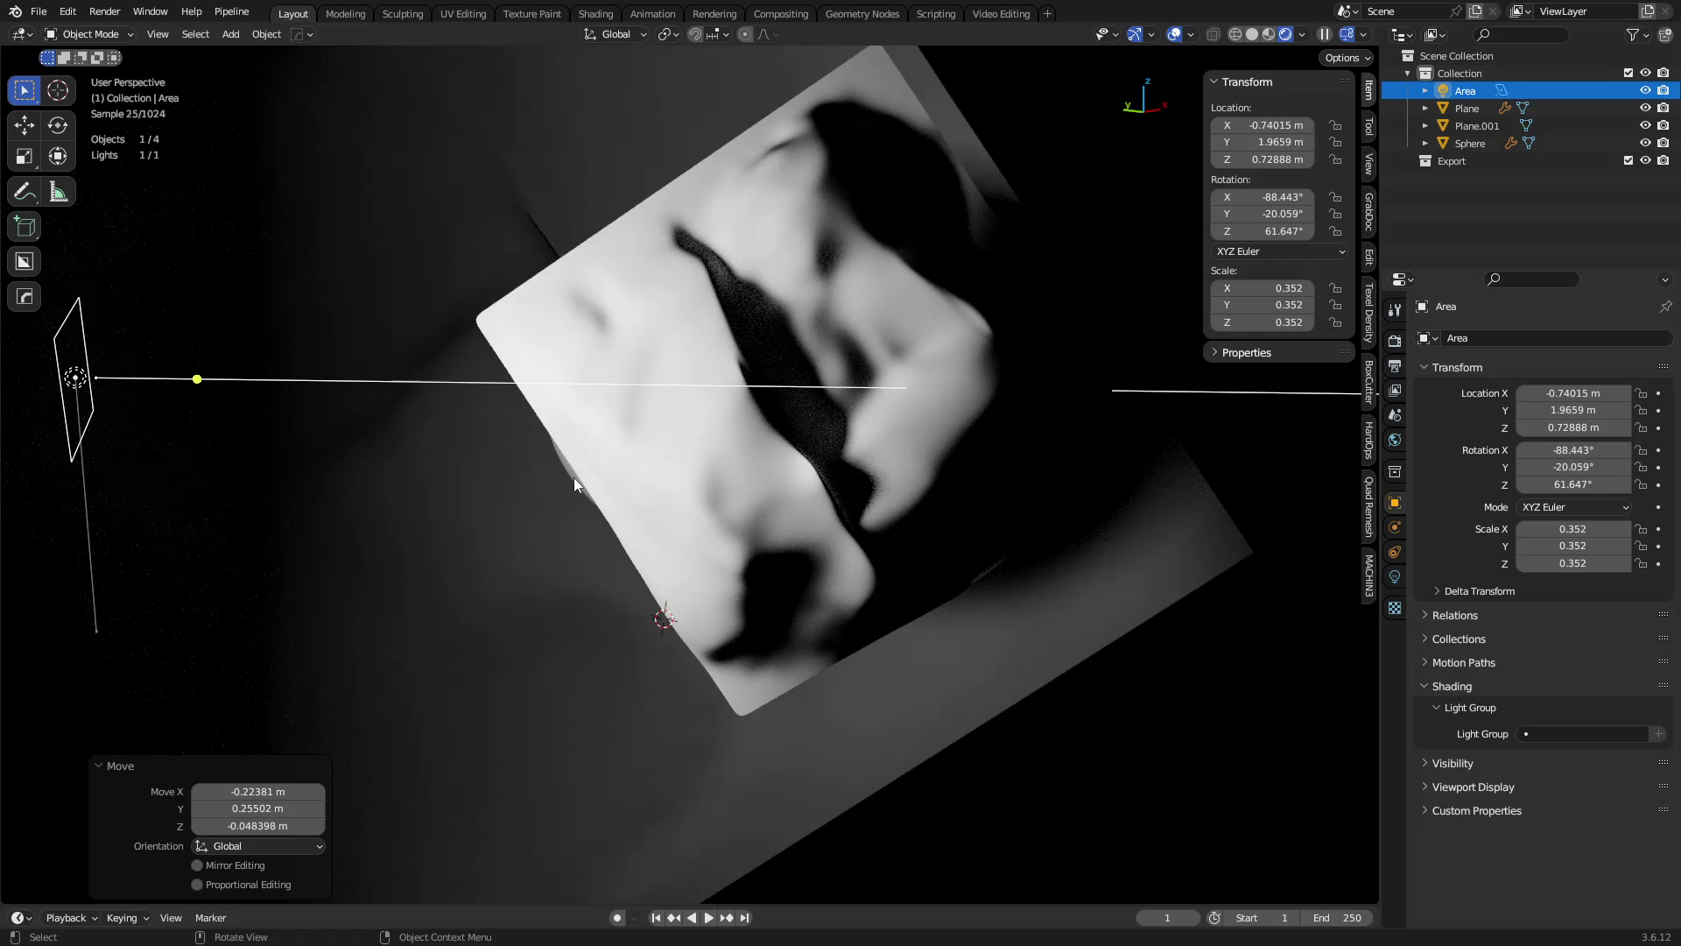
click(396, 608)
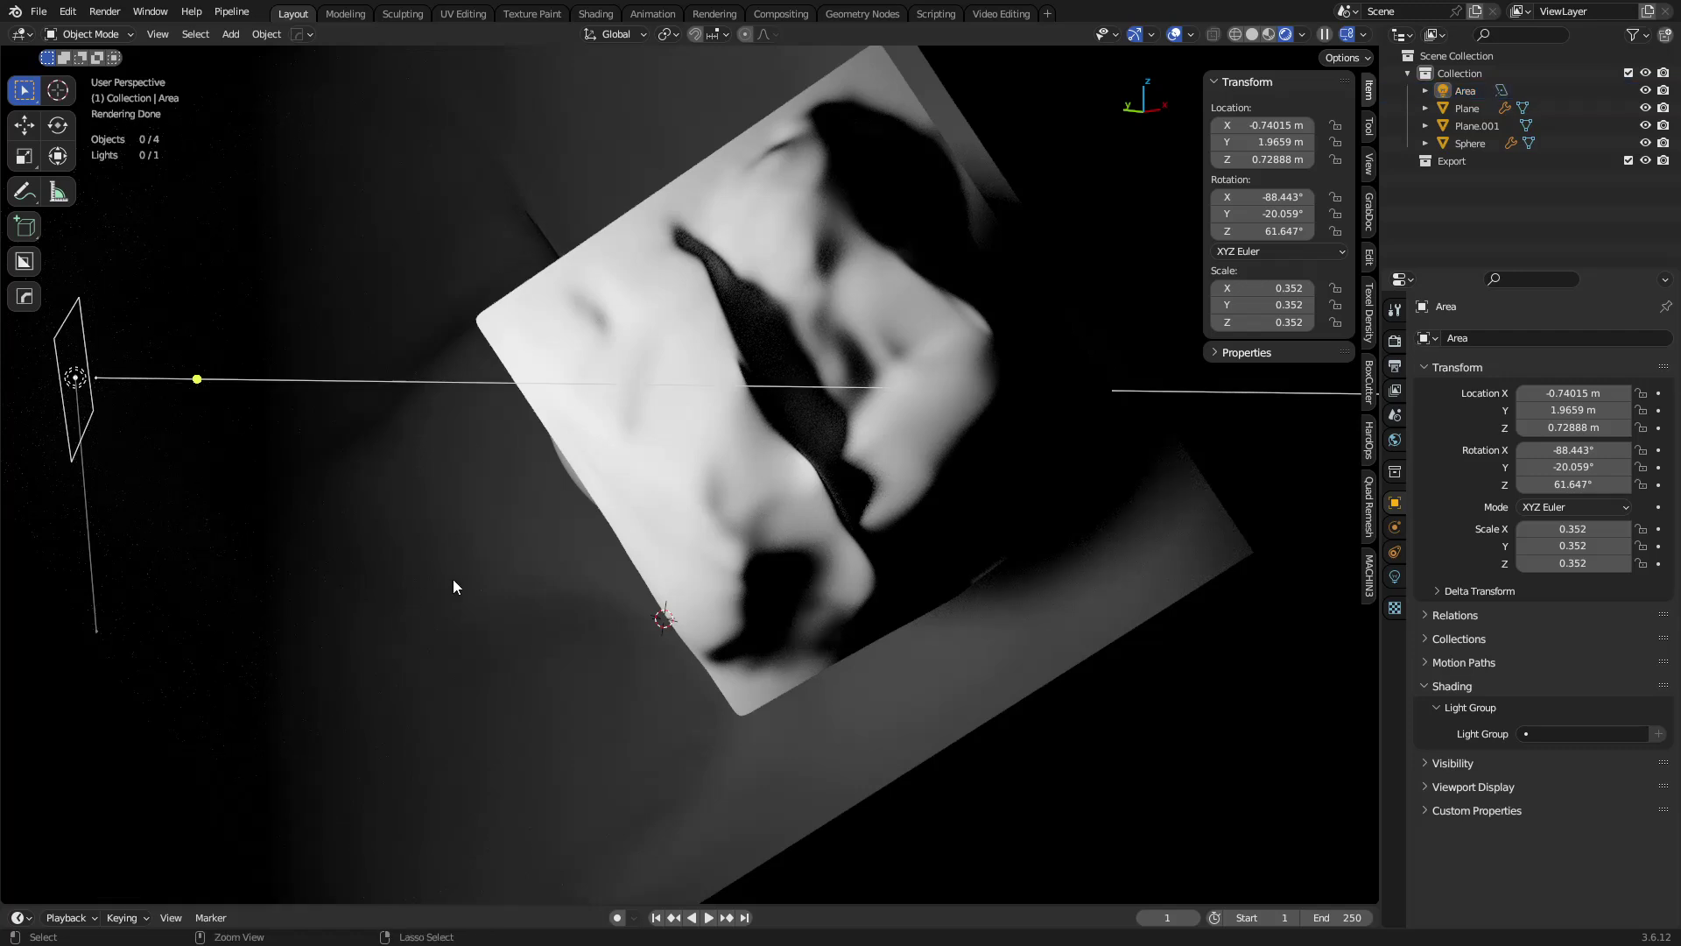
Step: Show the wireframe overlay and add a Subdivision modifier with viewport level 1 to the large plane copy
key(ctrl+1)
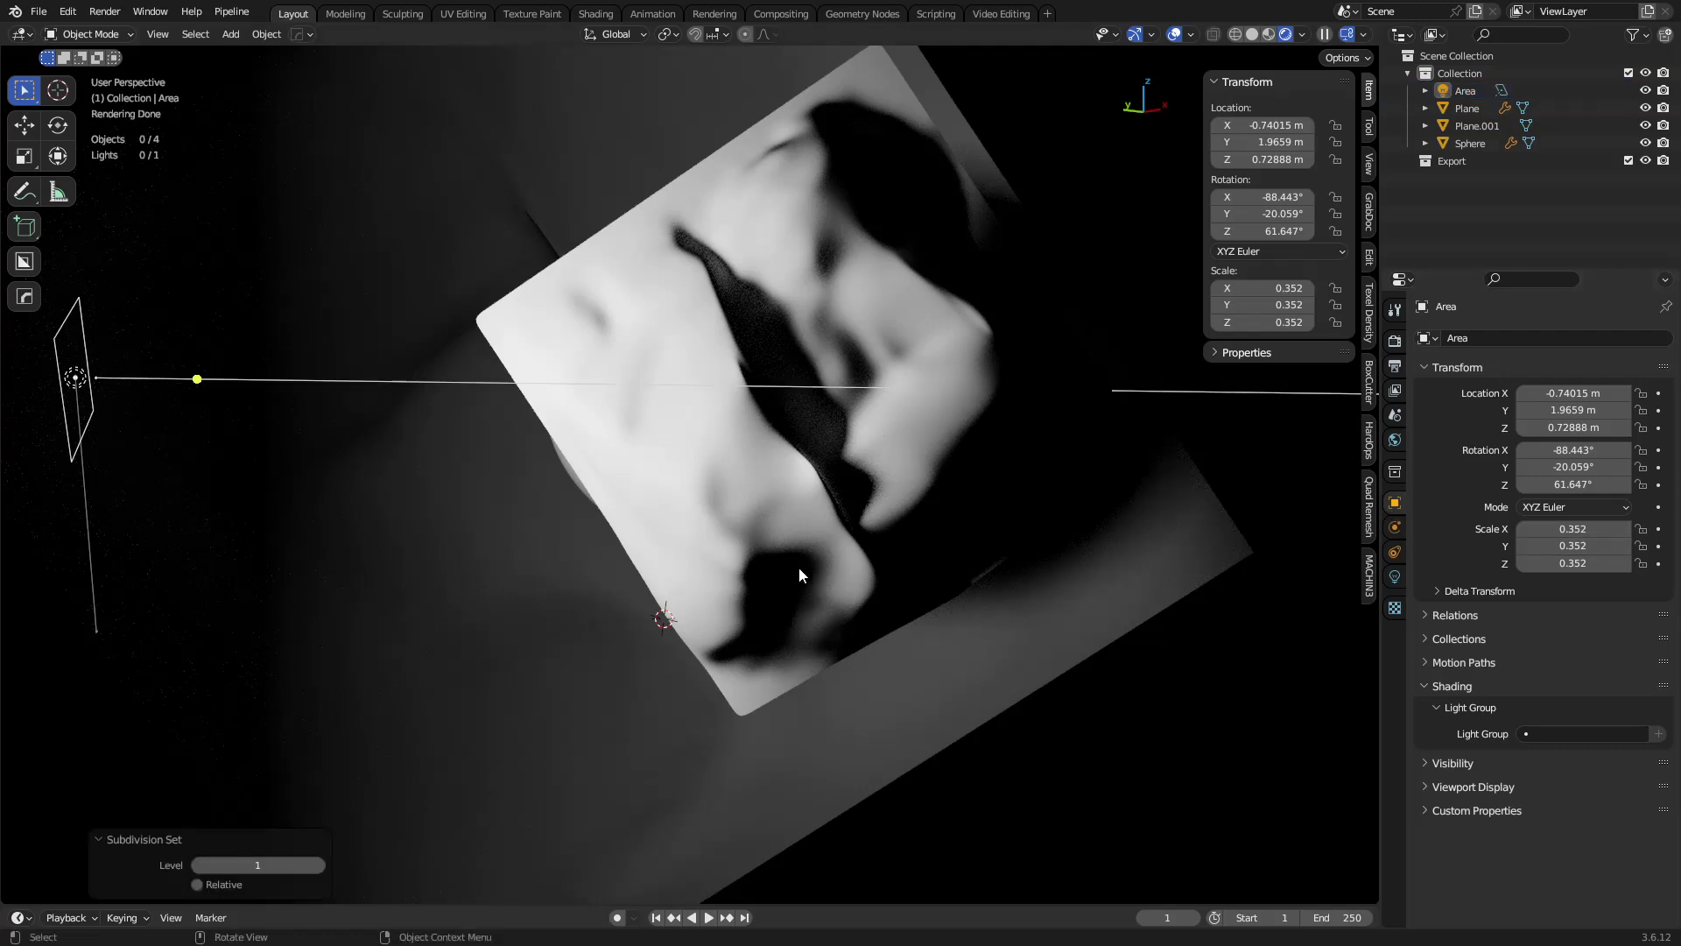
key(shift+w)
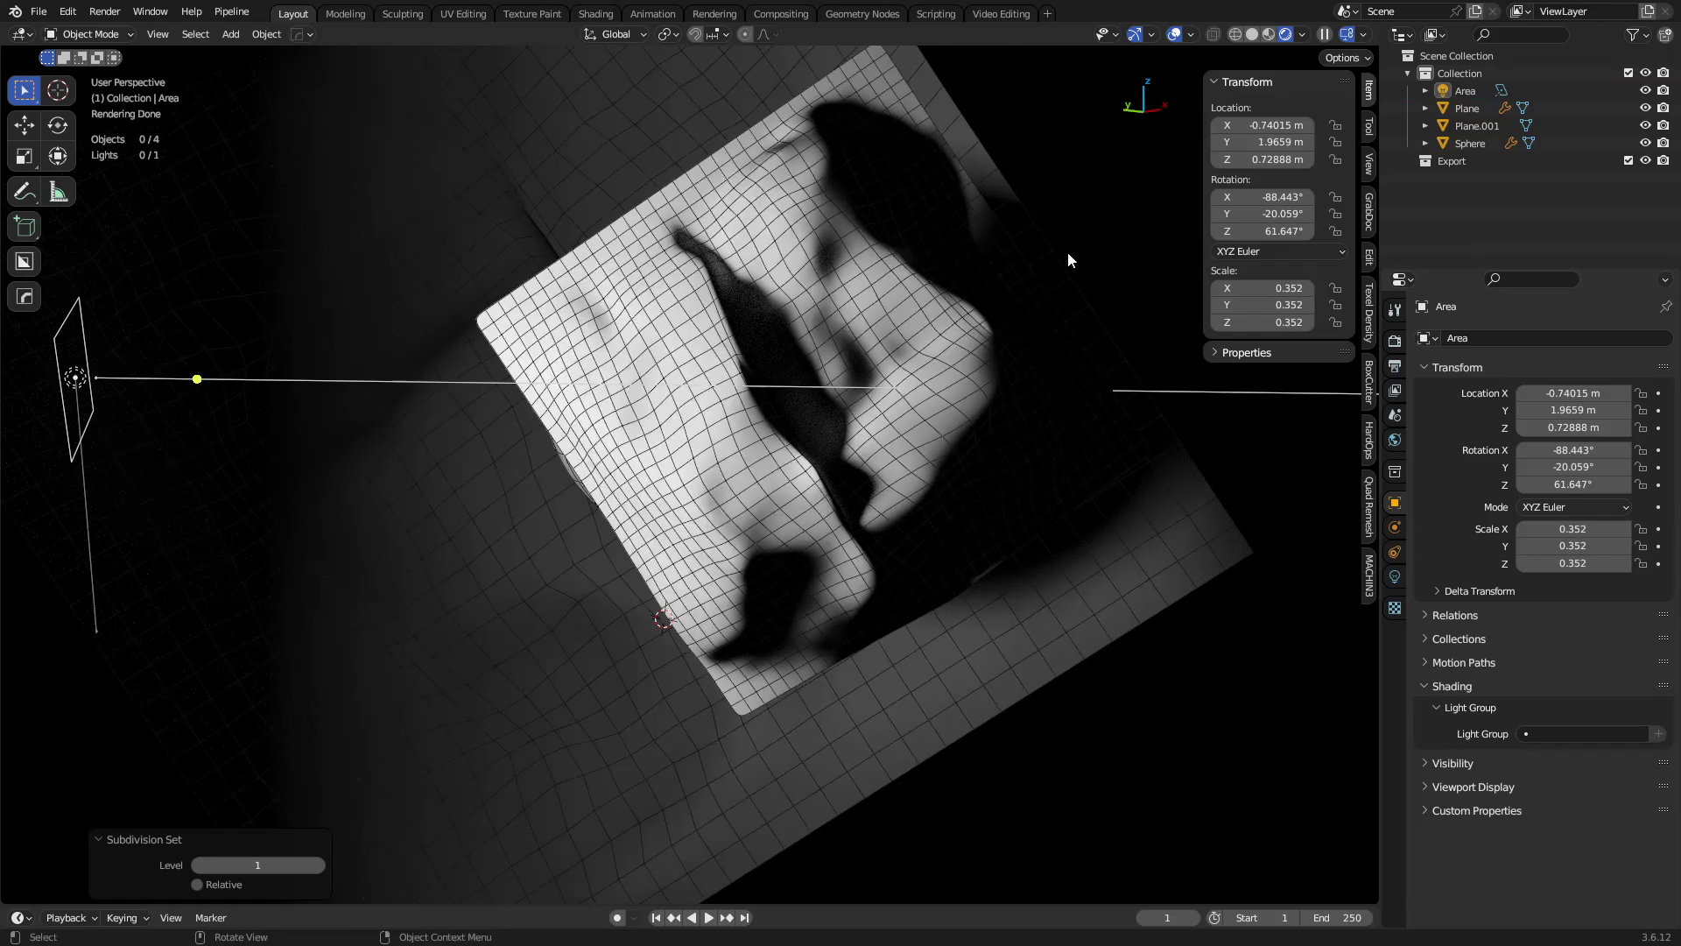
click(597, 691)
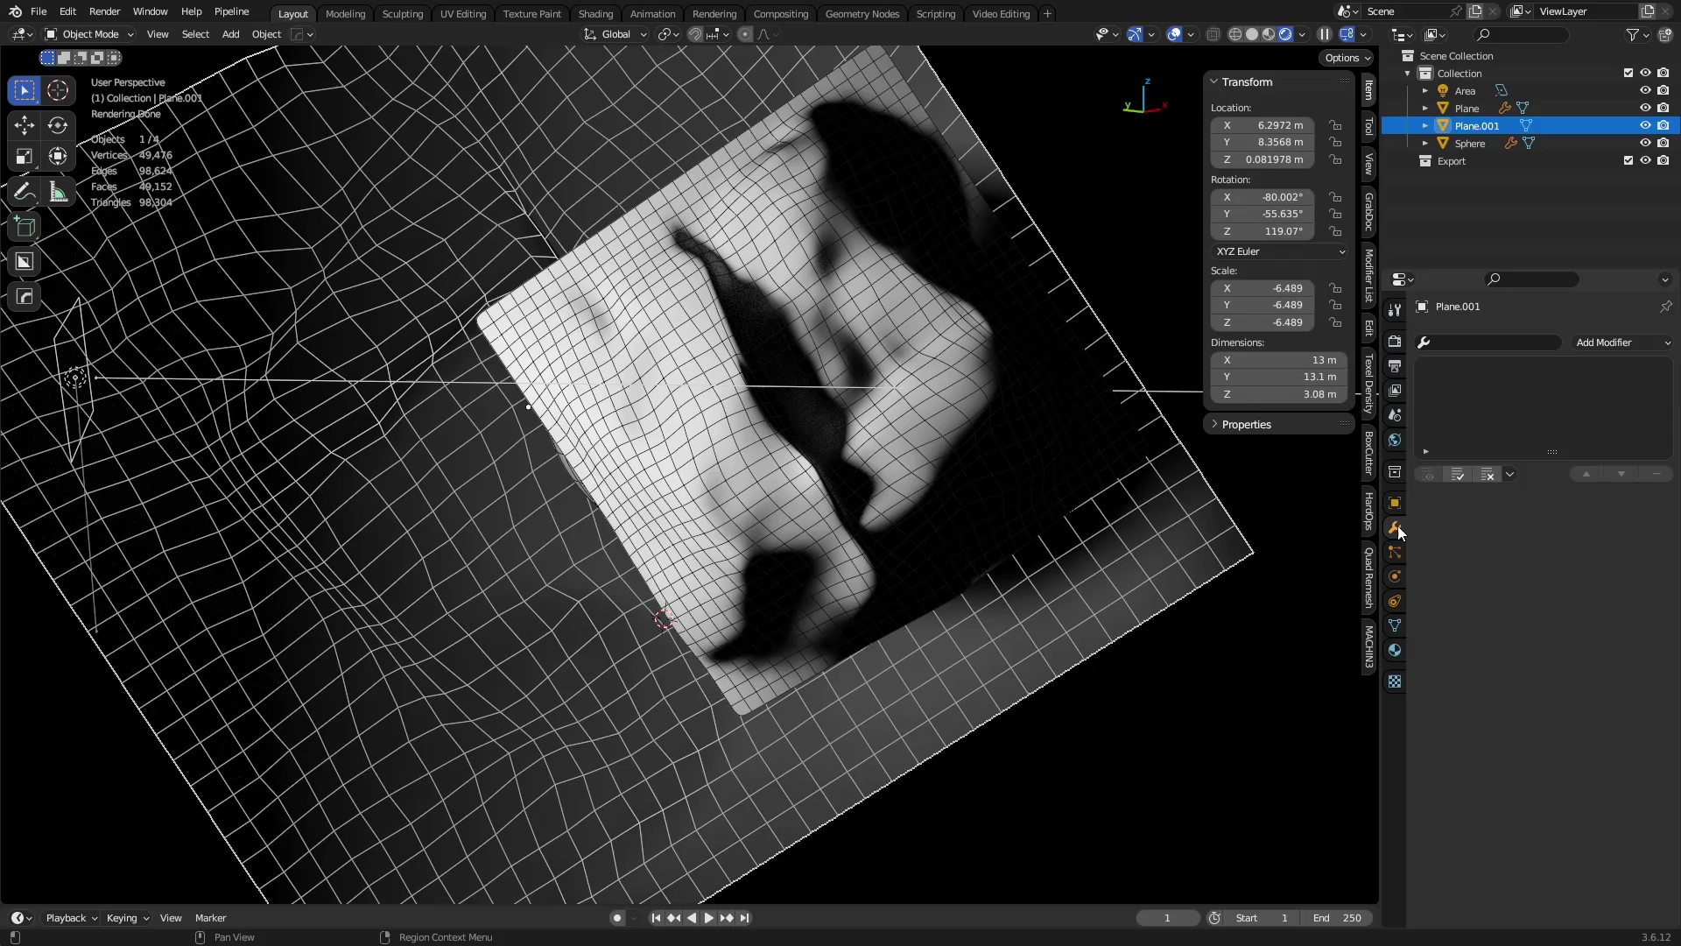
key(ctrl+1)
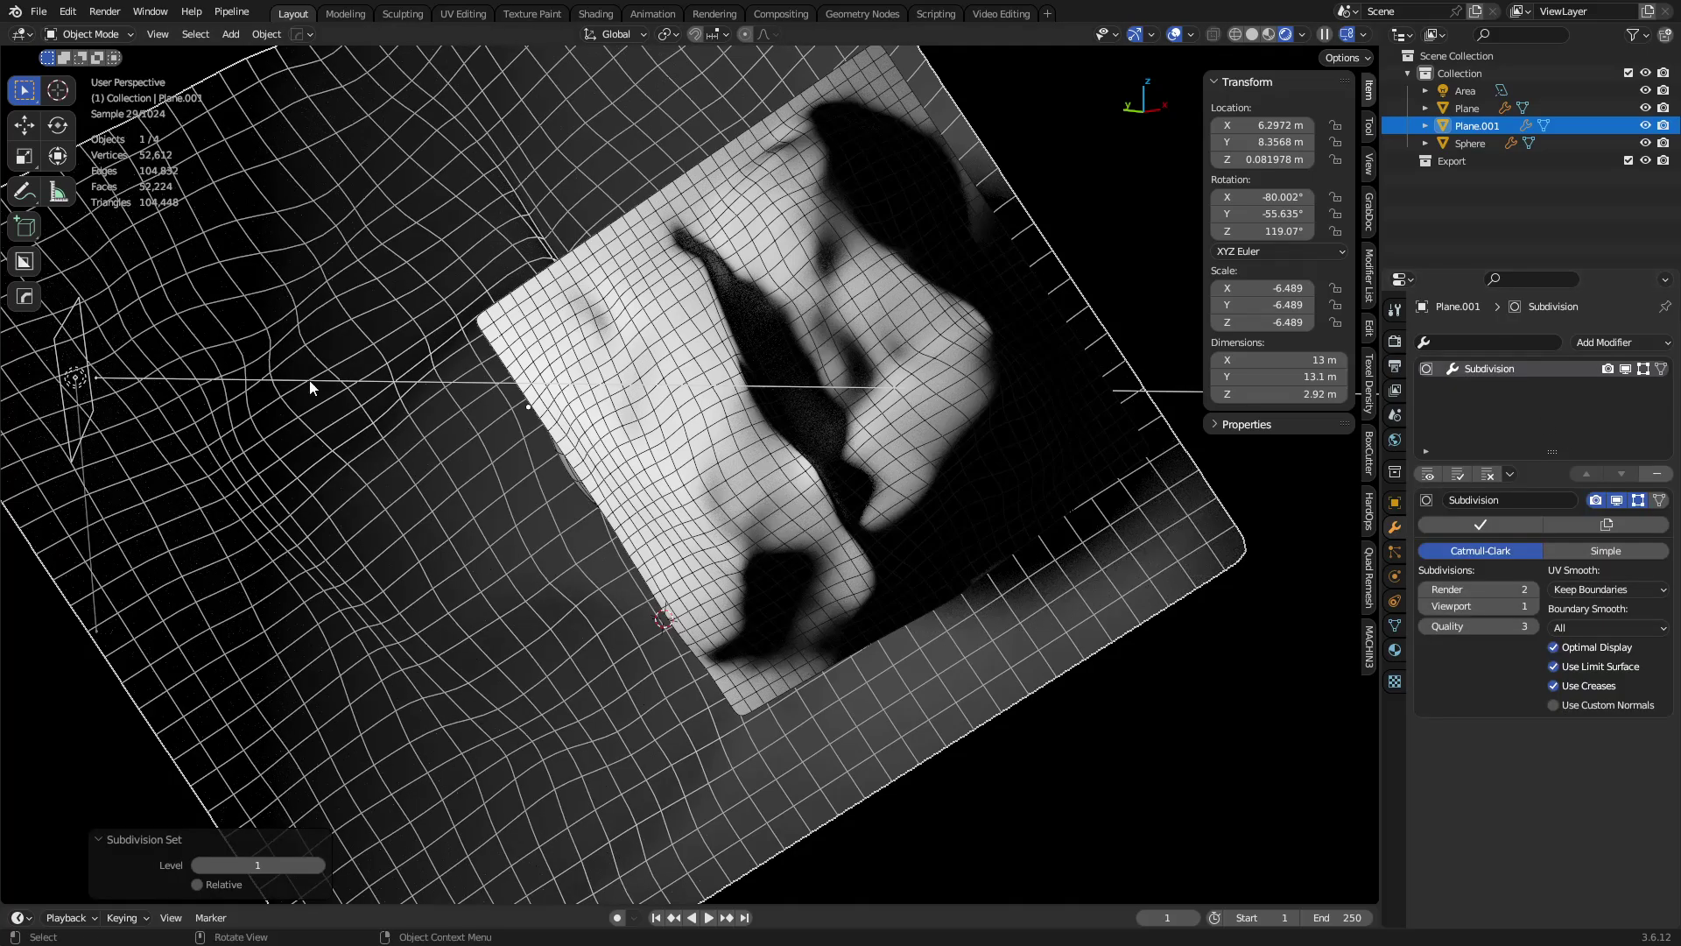
Step: Examine the subdivided background plane's shading from another angle, with nothing selected and the wireframe hidden
click(750, 379)
middle_drag(751, 379, 684, 518)
click(560, 529)
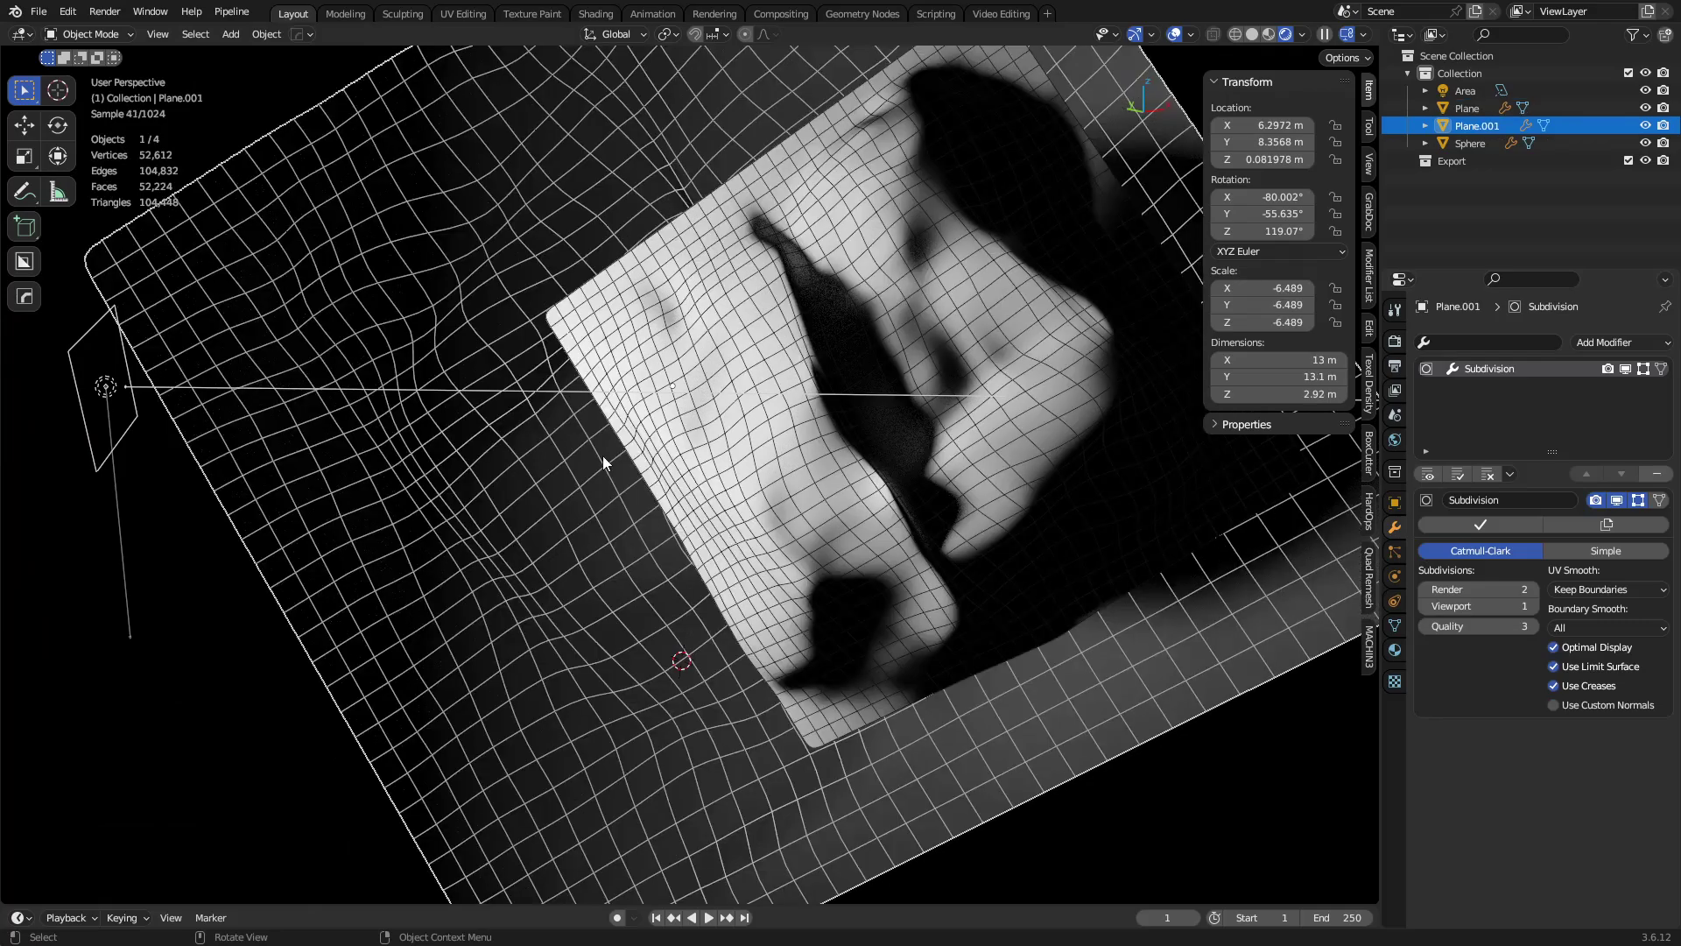
key(s)
middle_drag(732, 443, 718, 429)
key(alt+a)
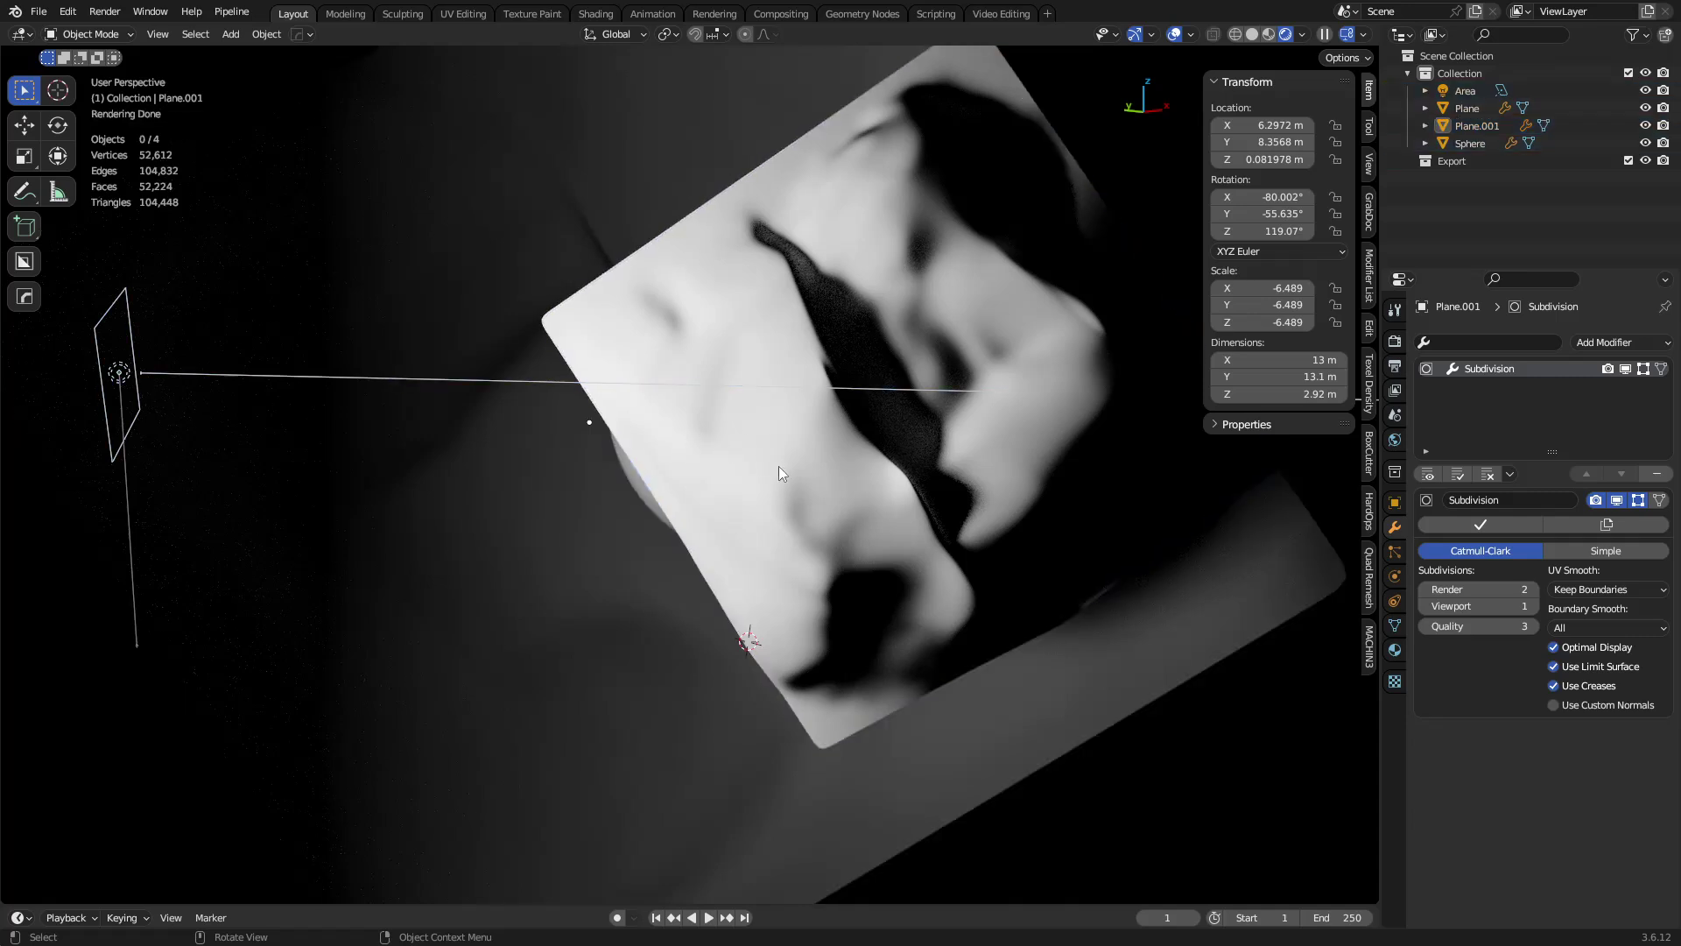